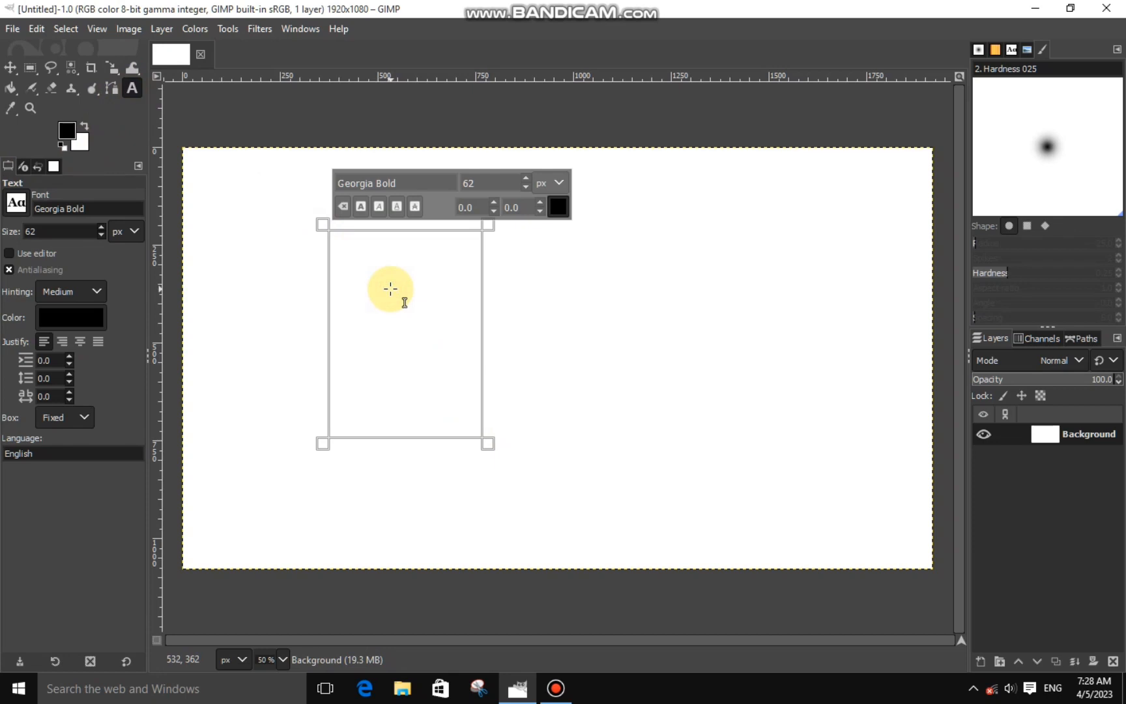
- Enter the letter N in the text box and set its font to Ebrima Bold
type("N")
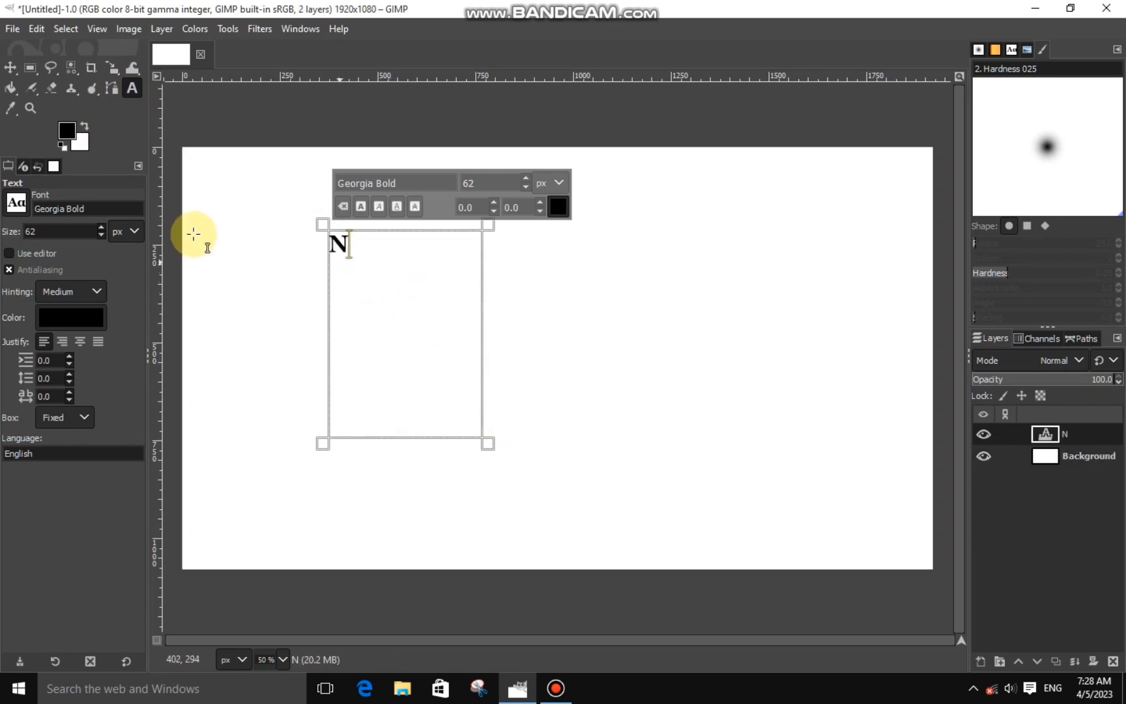
left_click_drag(387, 226, 319, 268)
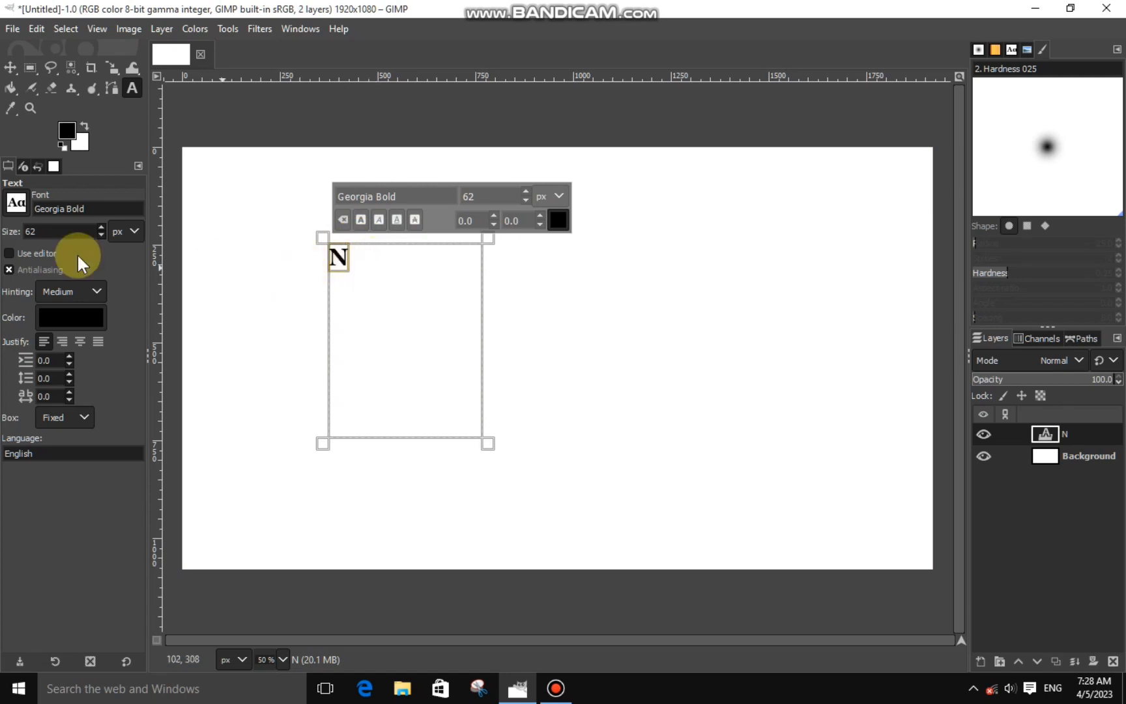
left_click(20, 209)
mouse_move(138, 277)
left_mouse_down()
mouse_move(133, 324)
mouse_move(131, 272)
left_mouse_up()
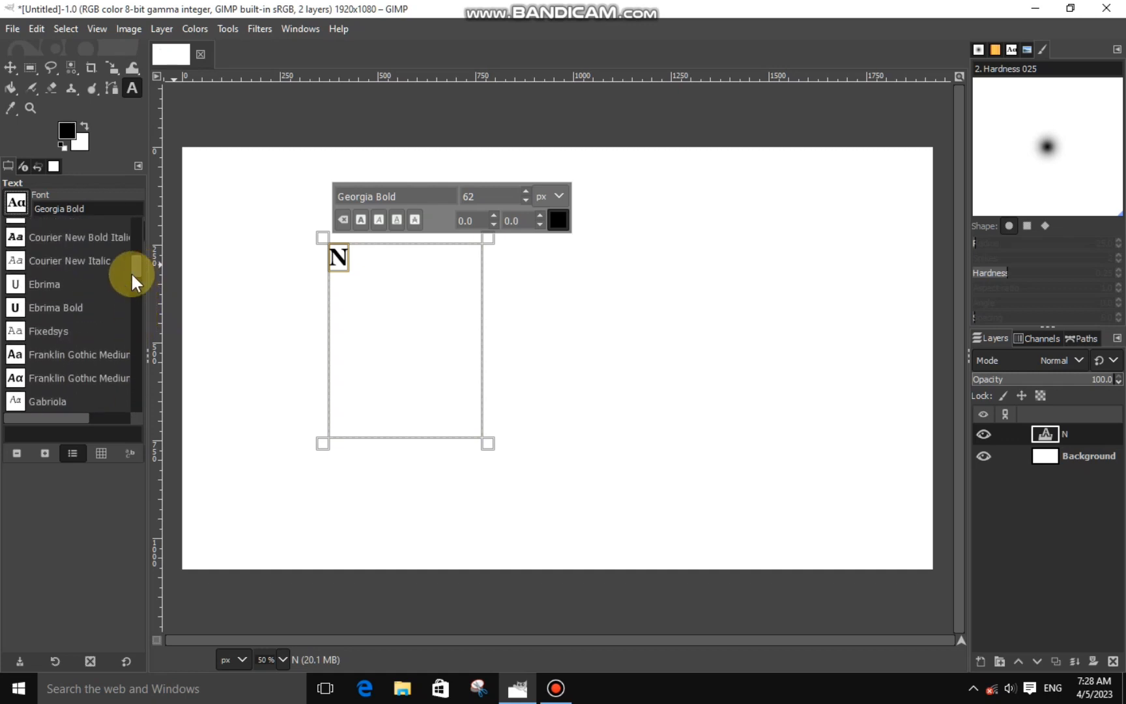
left_click(26, 307)
- Enlarge the letter N to a text size of 390 px
left_click(525, 191)
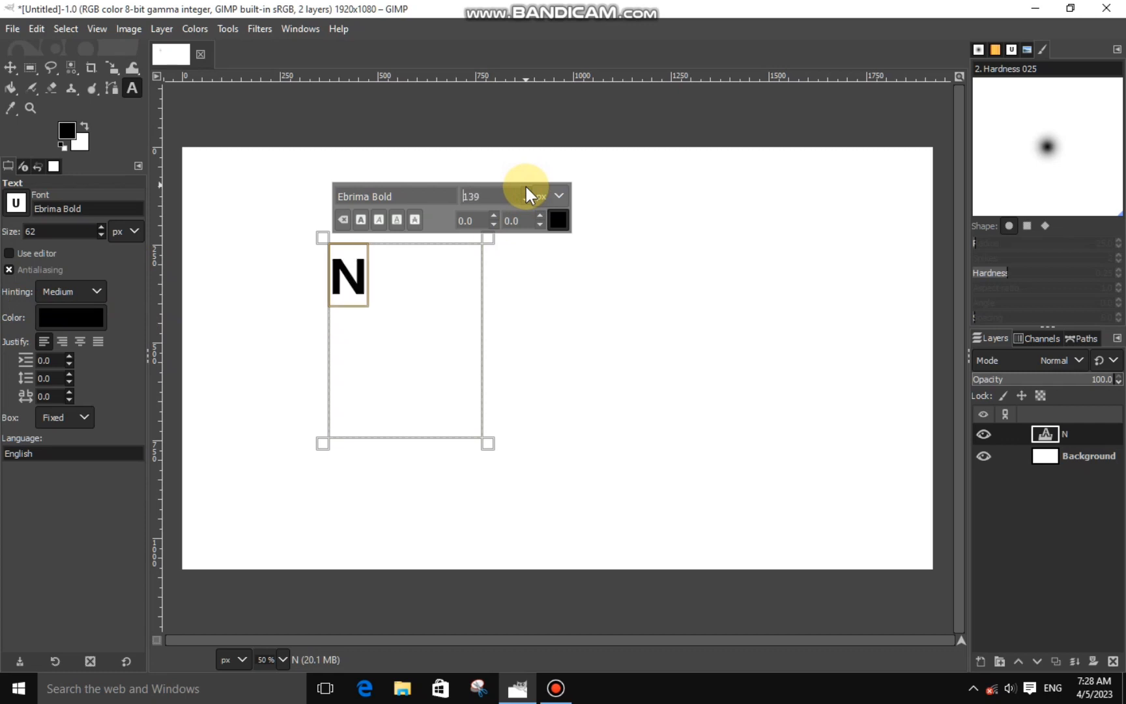
left_click(522, 201)
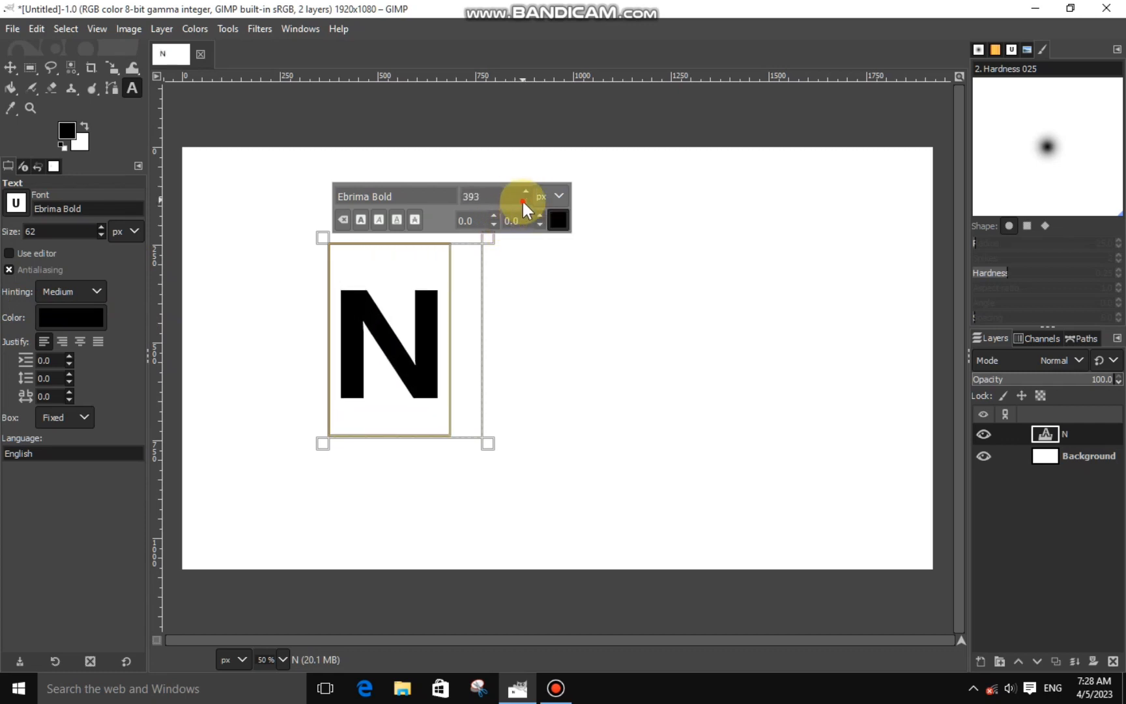
left_click(523, 201)
left_click(522, 201)
left_click(522, 201)
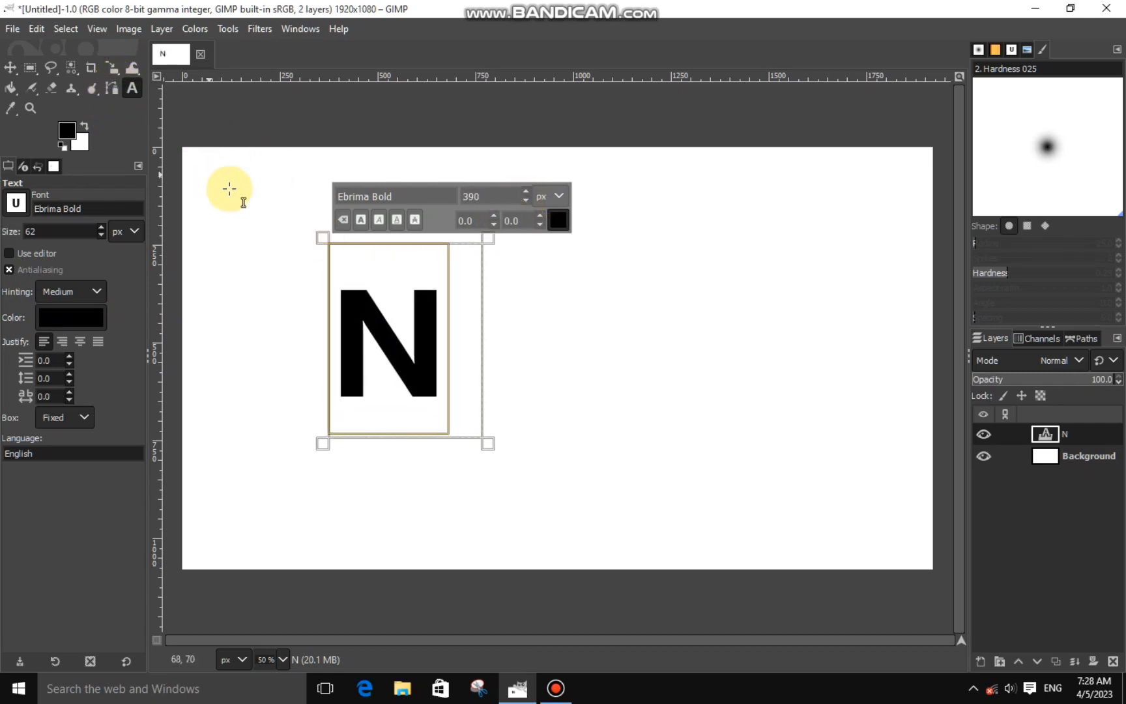
left_click(108, 67)
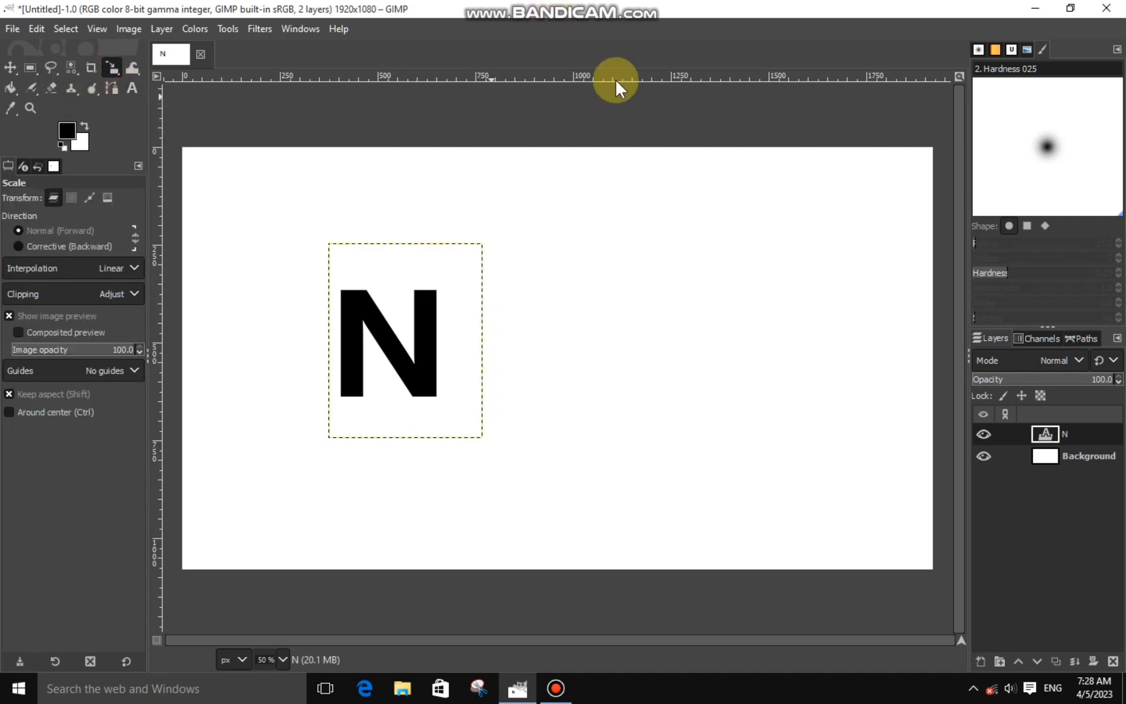
- On a new transparent layer, make a rounded selection of about 432 × 68 px beside the top of the N and fill it with black
left_click(979, 658)
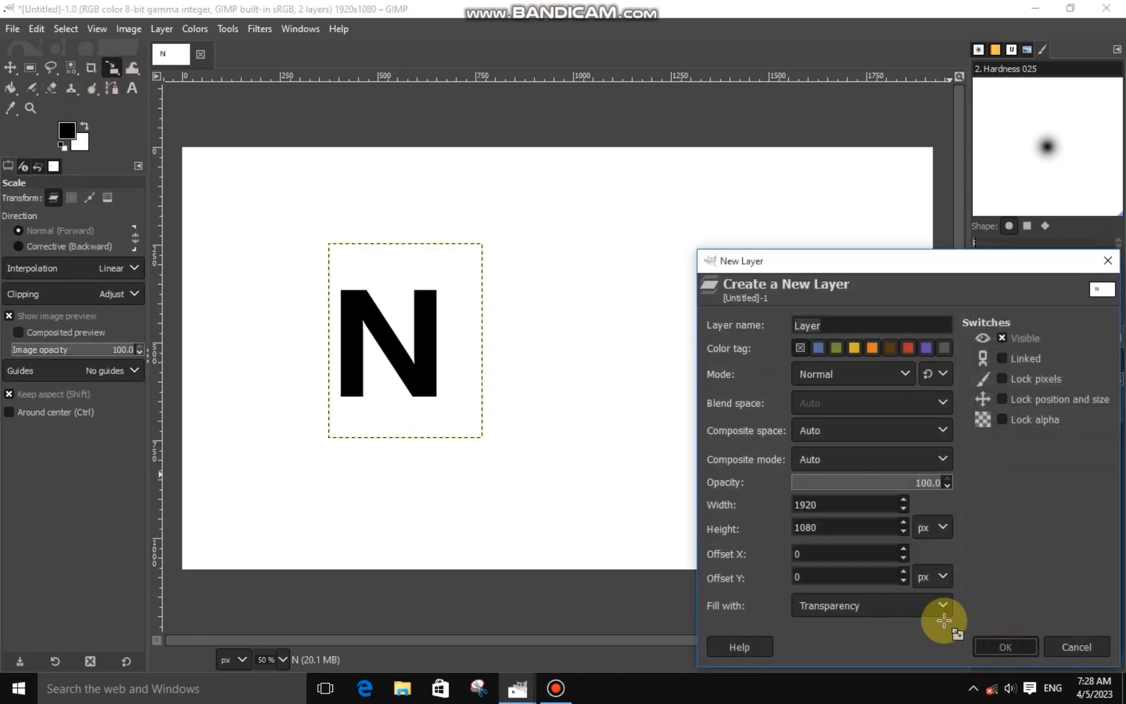
left_click(939, 625)
left_click(29, 68)
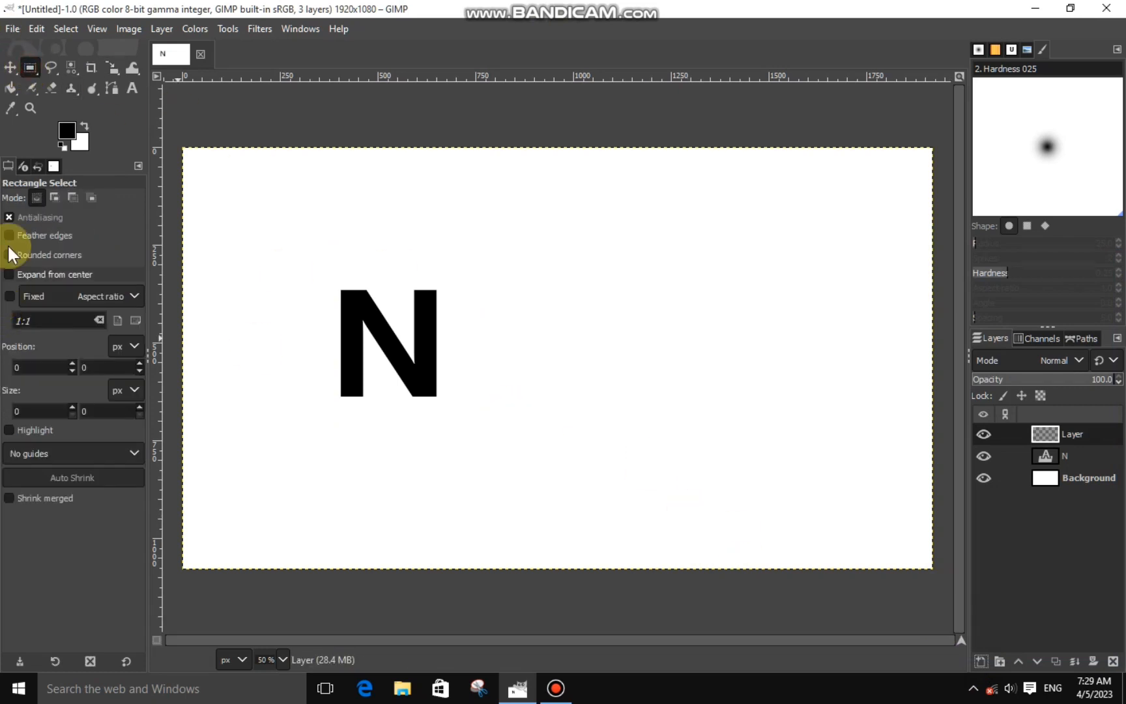
left_click(11, 254)
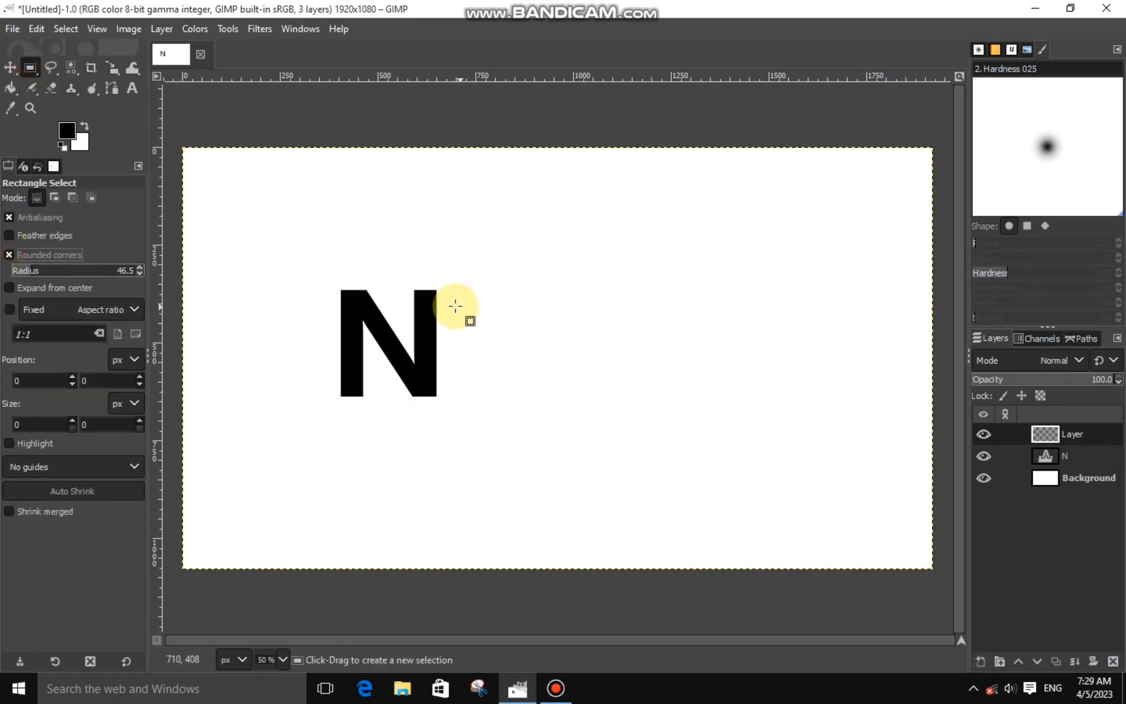
left_click_drag(454, 306, 584, 332)
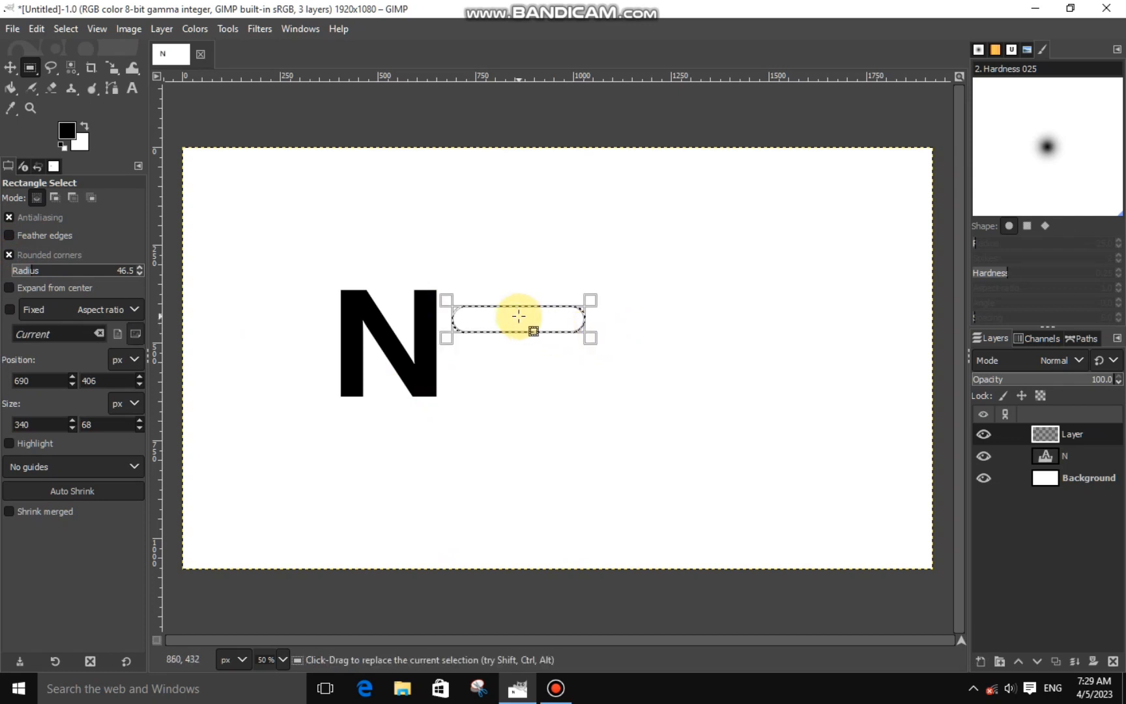
left_click_drag(518, 316, 522, 301)
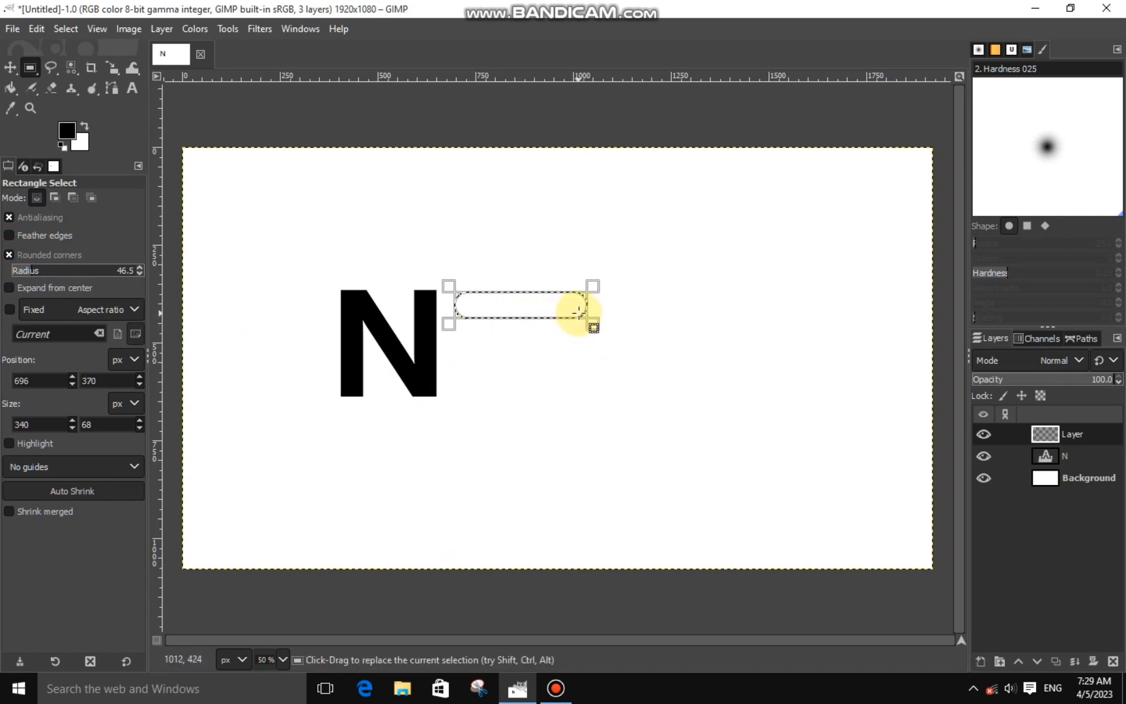
left_click_drag(596, 304, 624, 307)
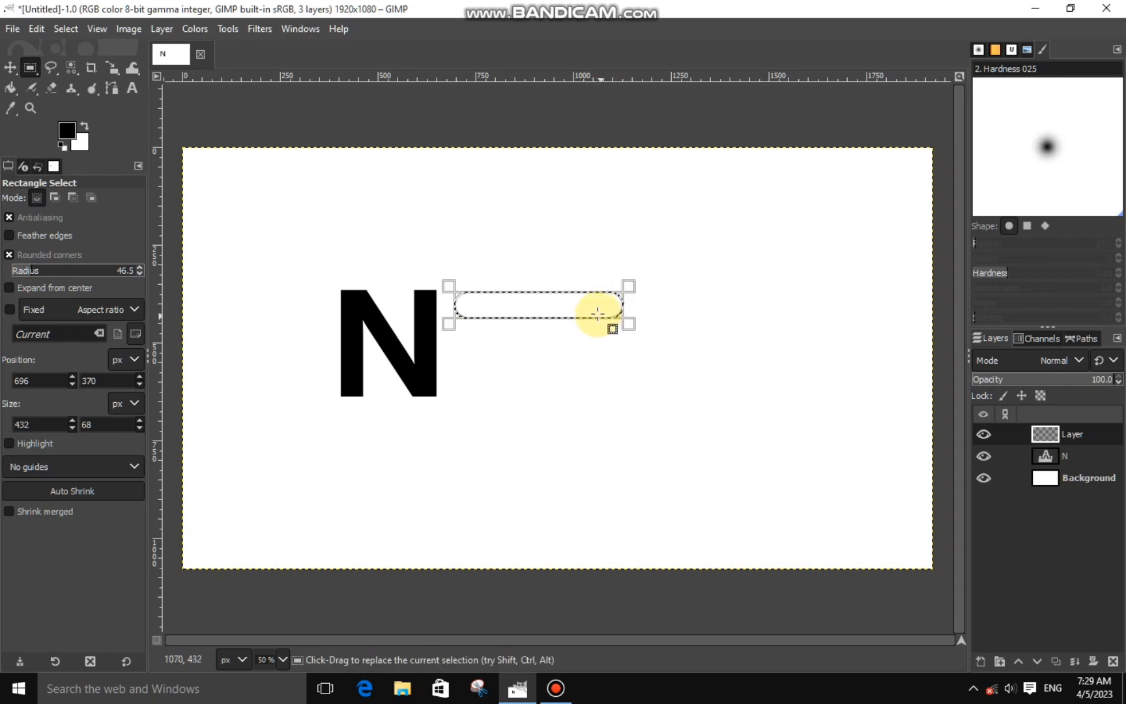
right_click(525, 303)
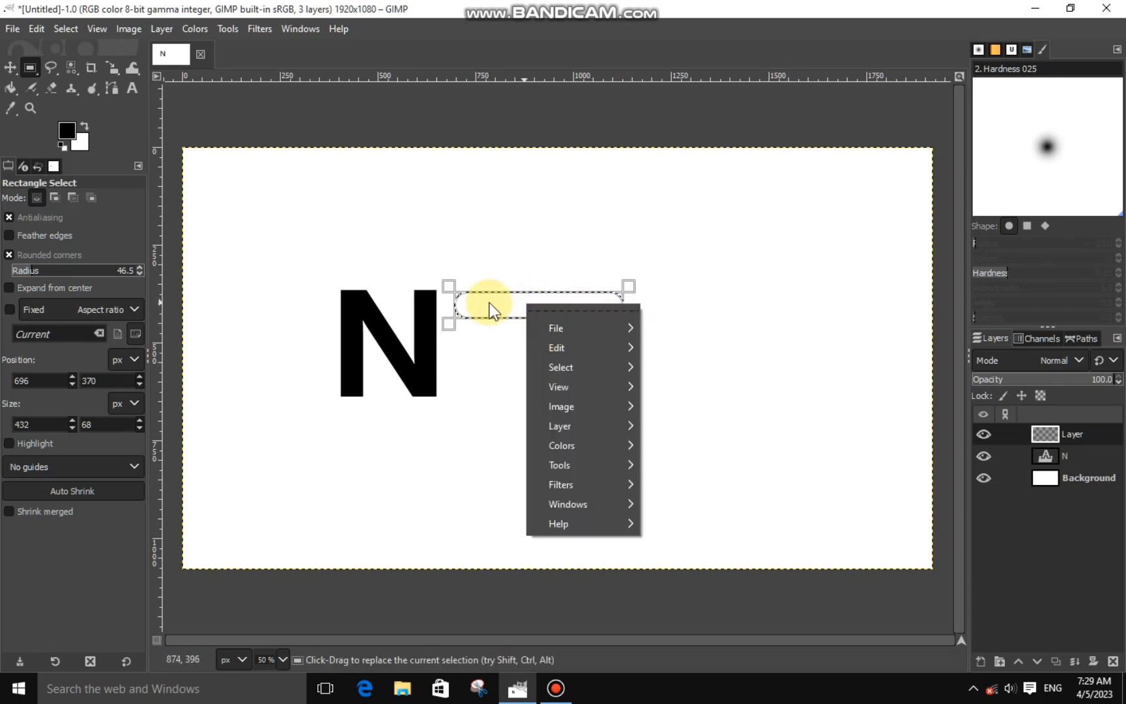
mouse_move(568, 346)
left_click(716, 460)
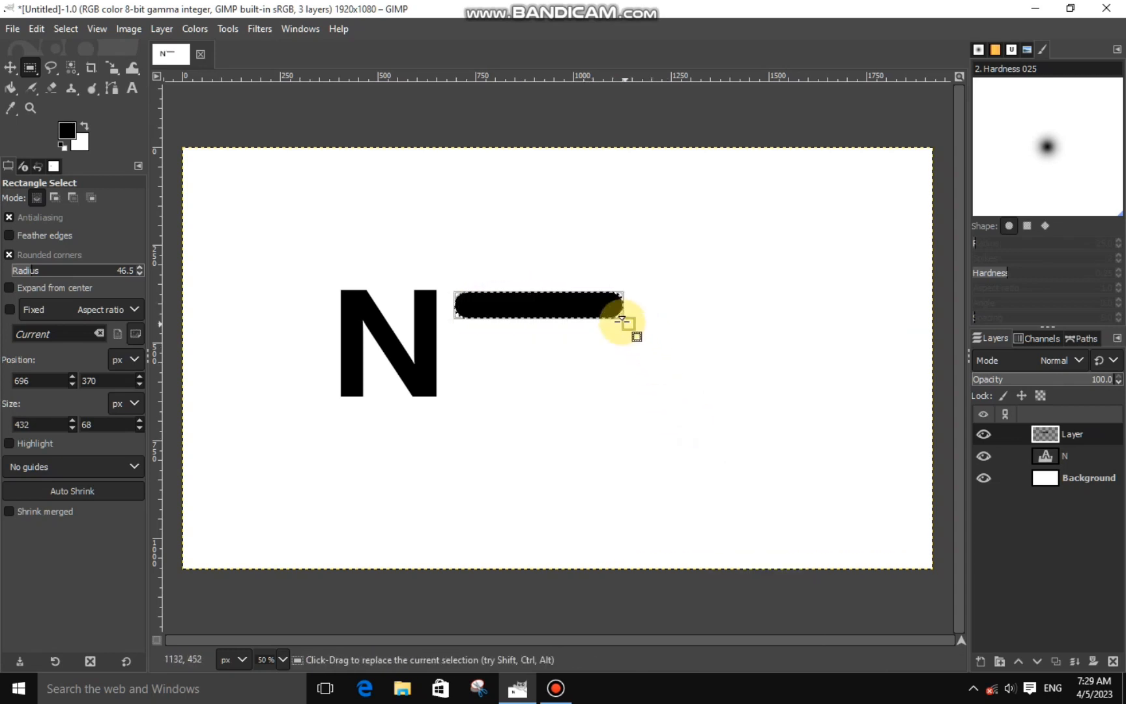
- Cut a centred rounded slot of about 320 × 24 px out of the black bar, using a selection expanded from center
left_click(9, 288)
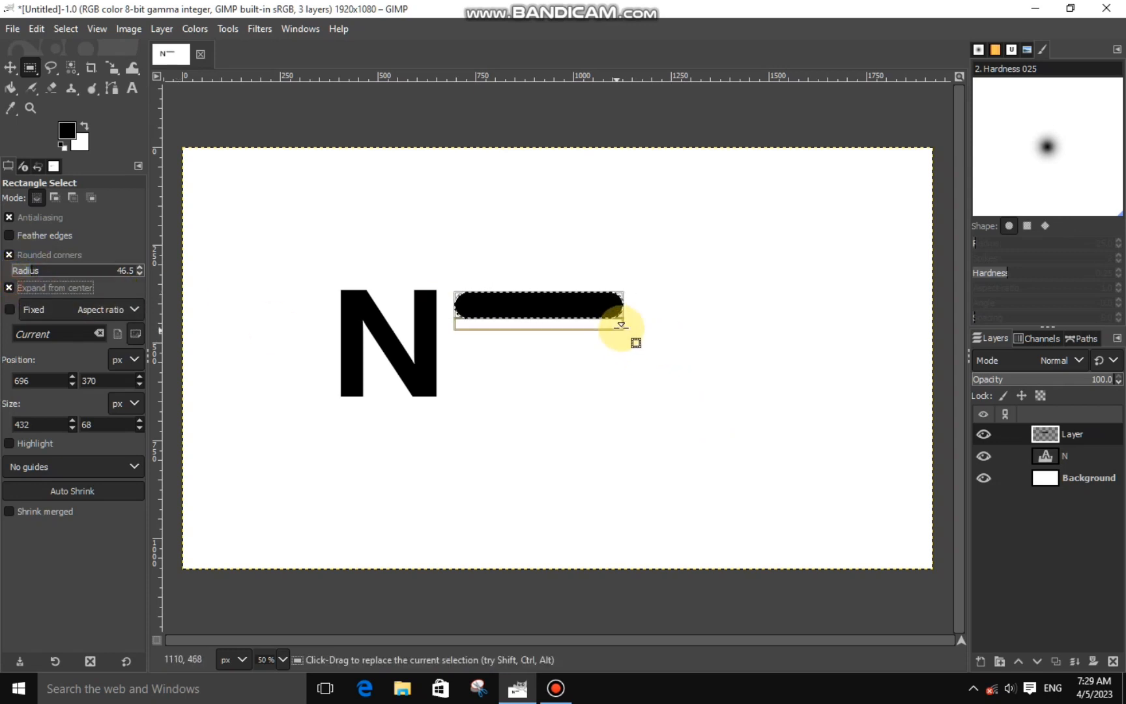
left_click_drag(623, 326, 605, 316)
right_click(576, 313)
mouse_move(622, 351)
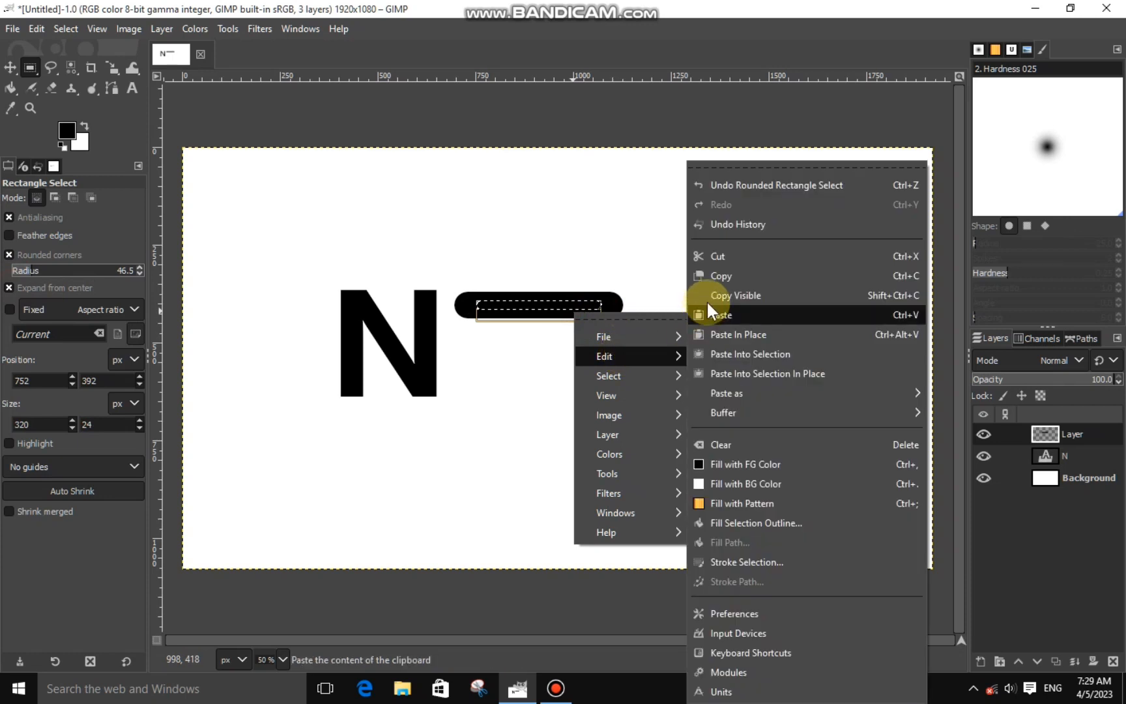
left_click(716, 255)
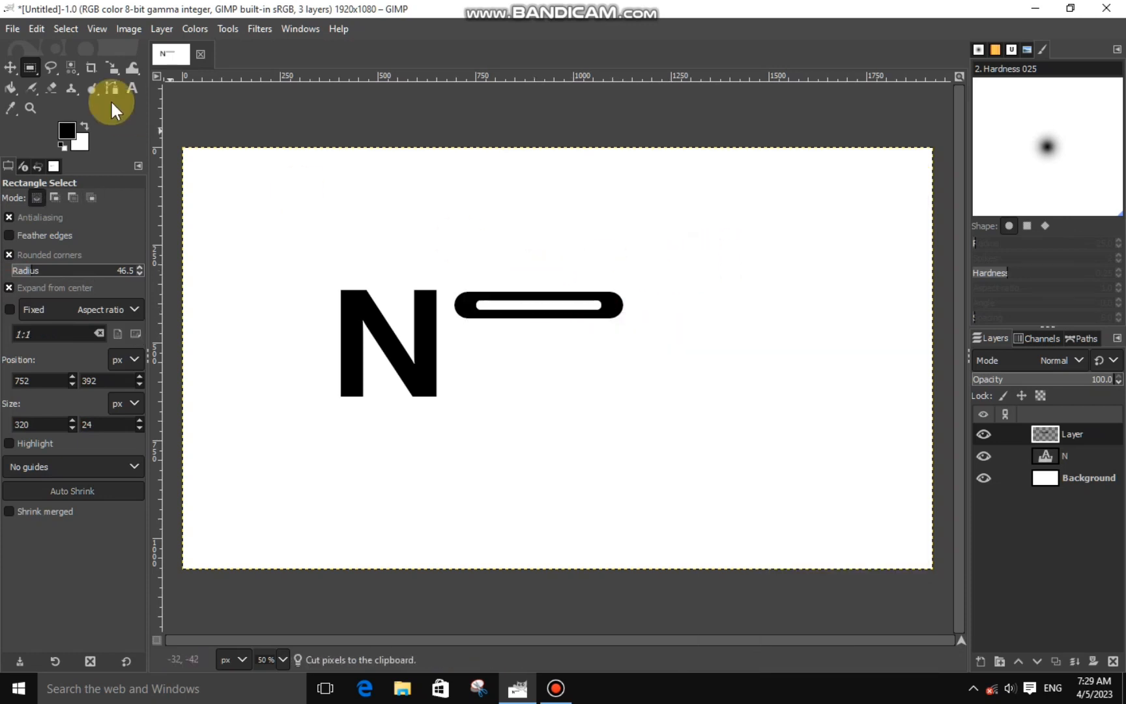
- Select the right half of the slotted bar with a 320 × 320 px rounded square, then cut and paste it as a new layer
left_click_drag(543, 258, 599, 308)
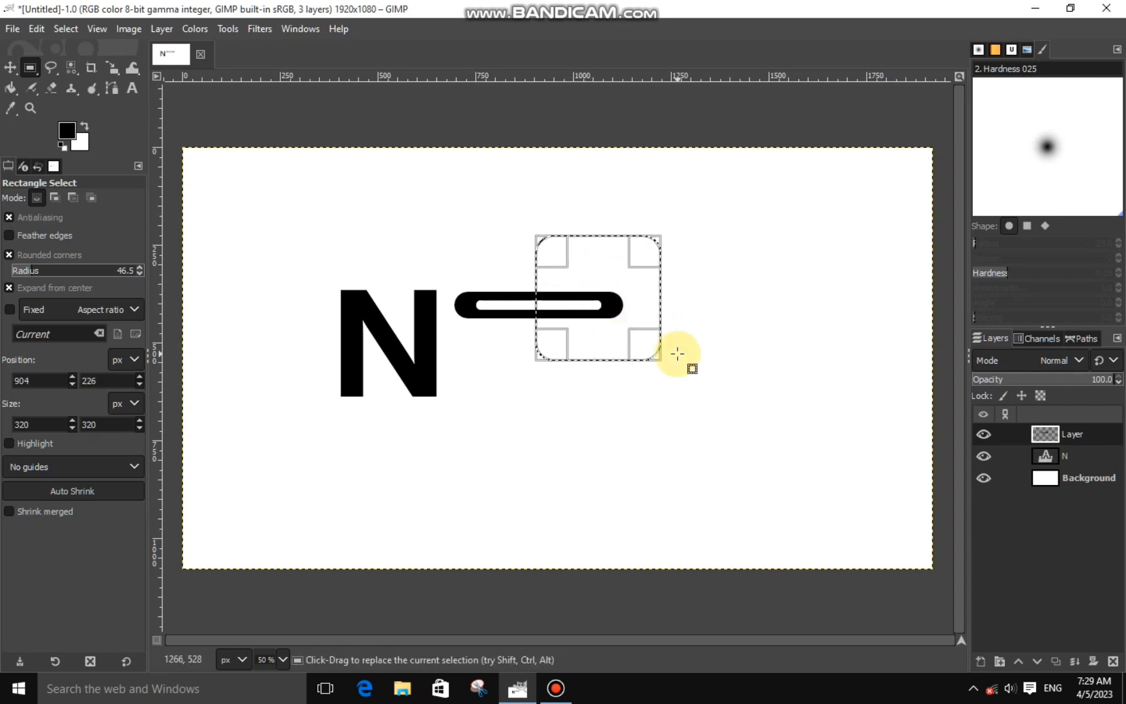
right_click(608, 321)
mouse_move(642, 367)
left_click(770, 254)
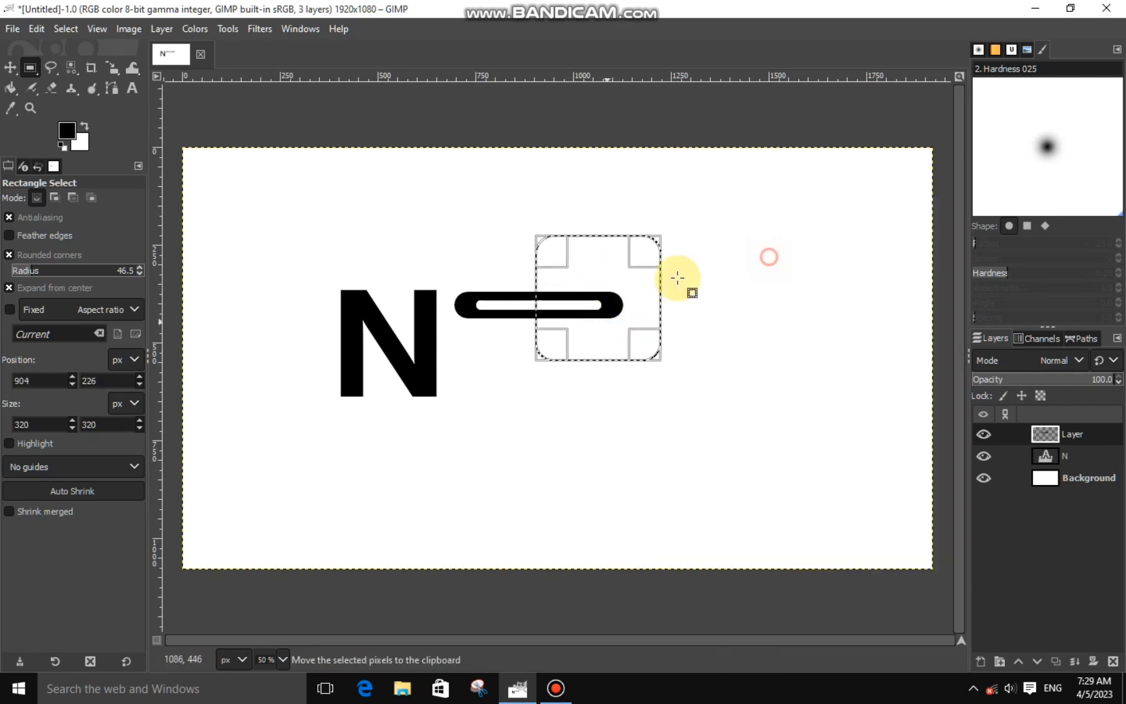
right_click(631, 291)
mouse_move(663, 332)
left_click(776, 314)
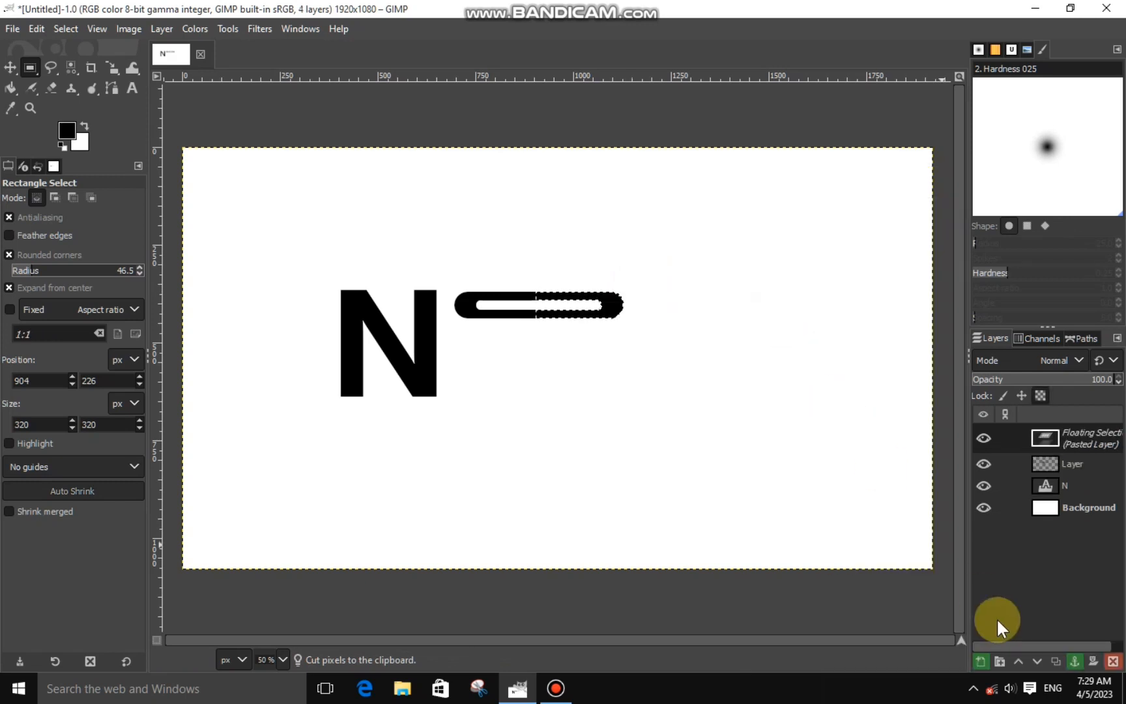
left_click(982, 660)
- Move the pasted right half down and left with the Scale tool so both halves form an S, keeping its 320 × 320 px size
left_click(112, 67)
left_click(586, 302)
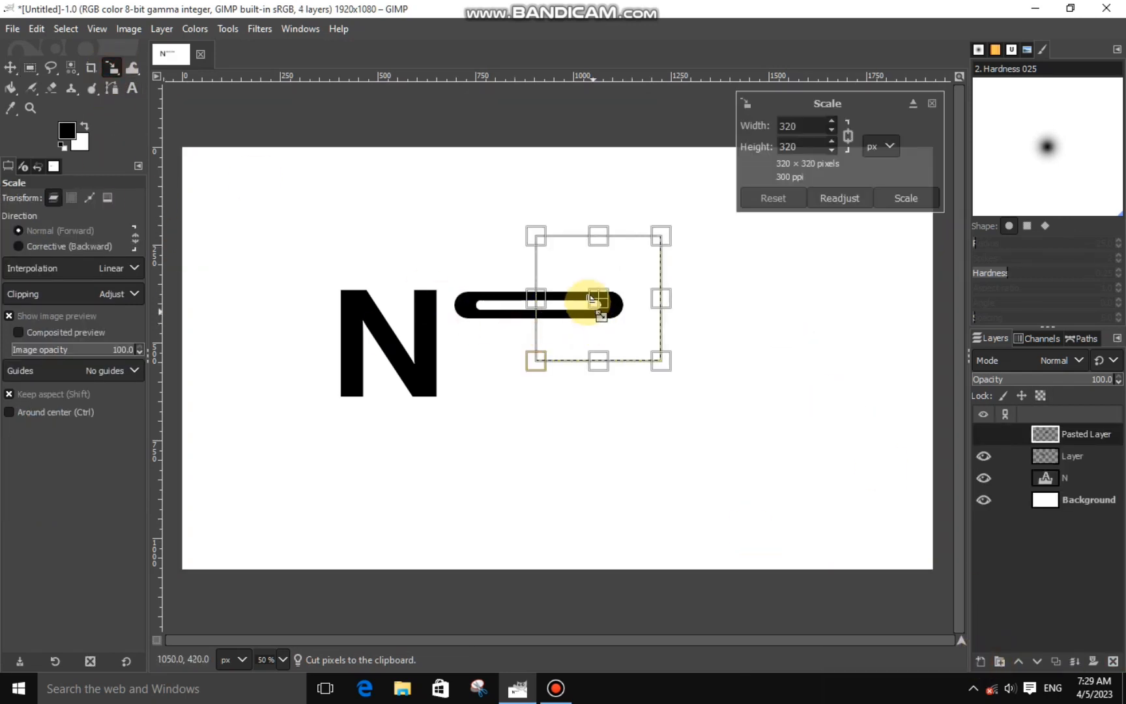
left_click_drag(585, 301, 535, 317)
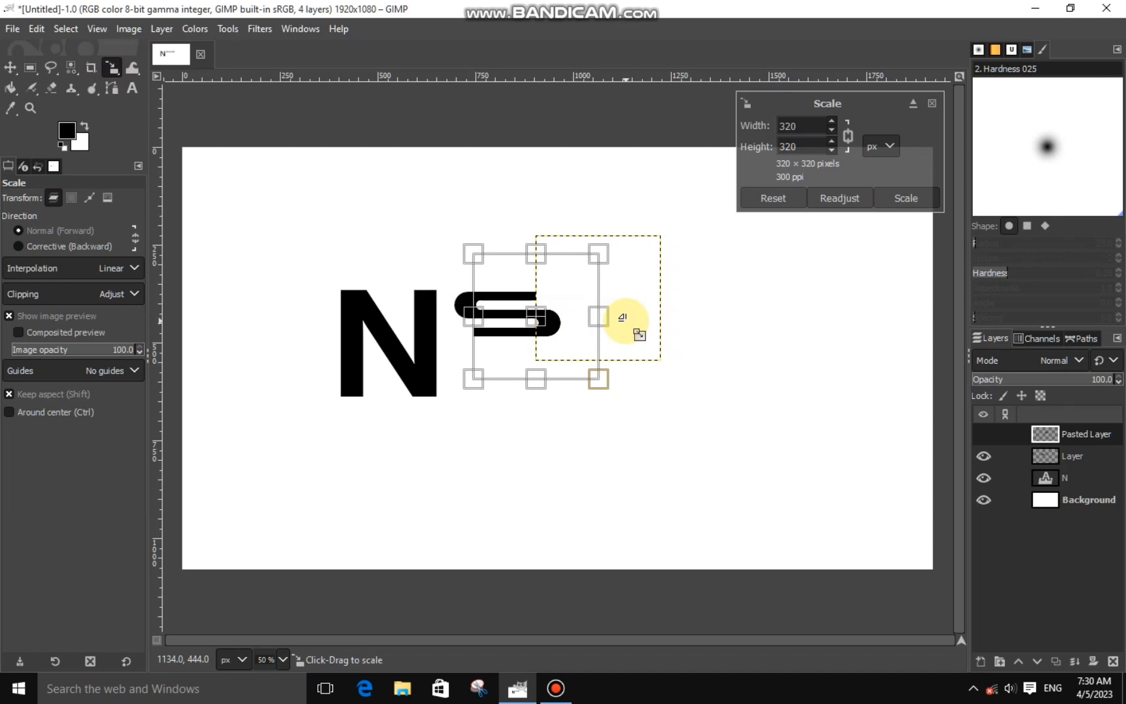
left_click(910, 203)
- Merge the pasted half down into the layer holding the other half of the S
left_click(405, 261)
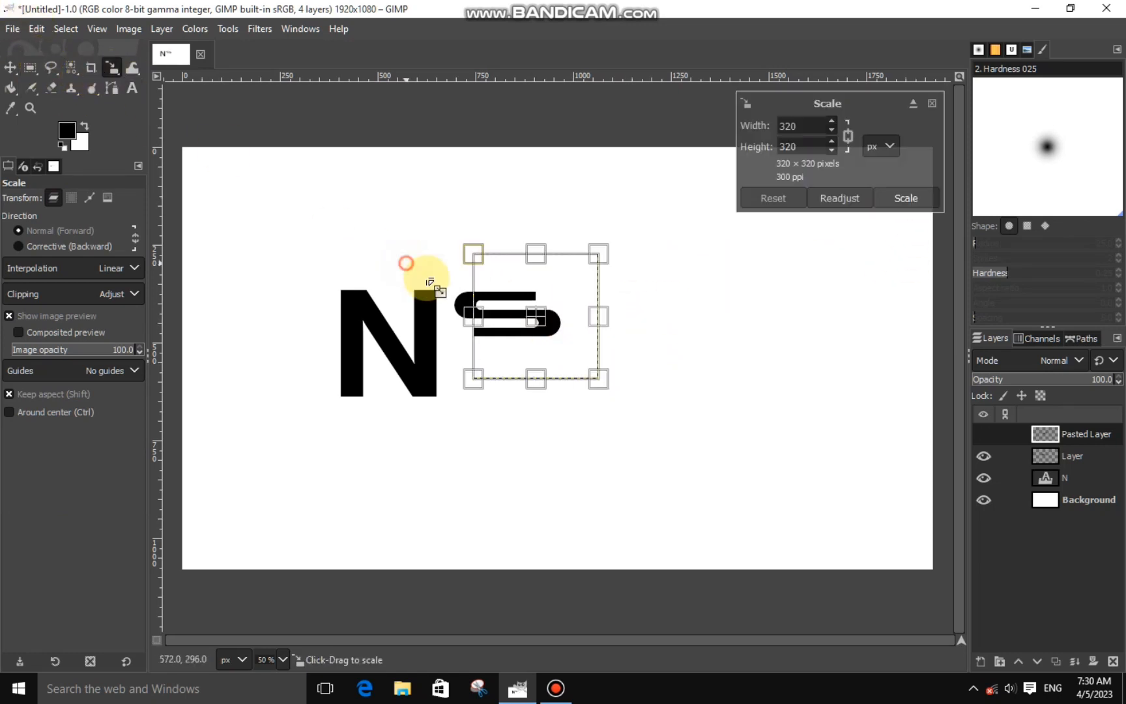
right_click(1036, 434)
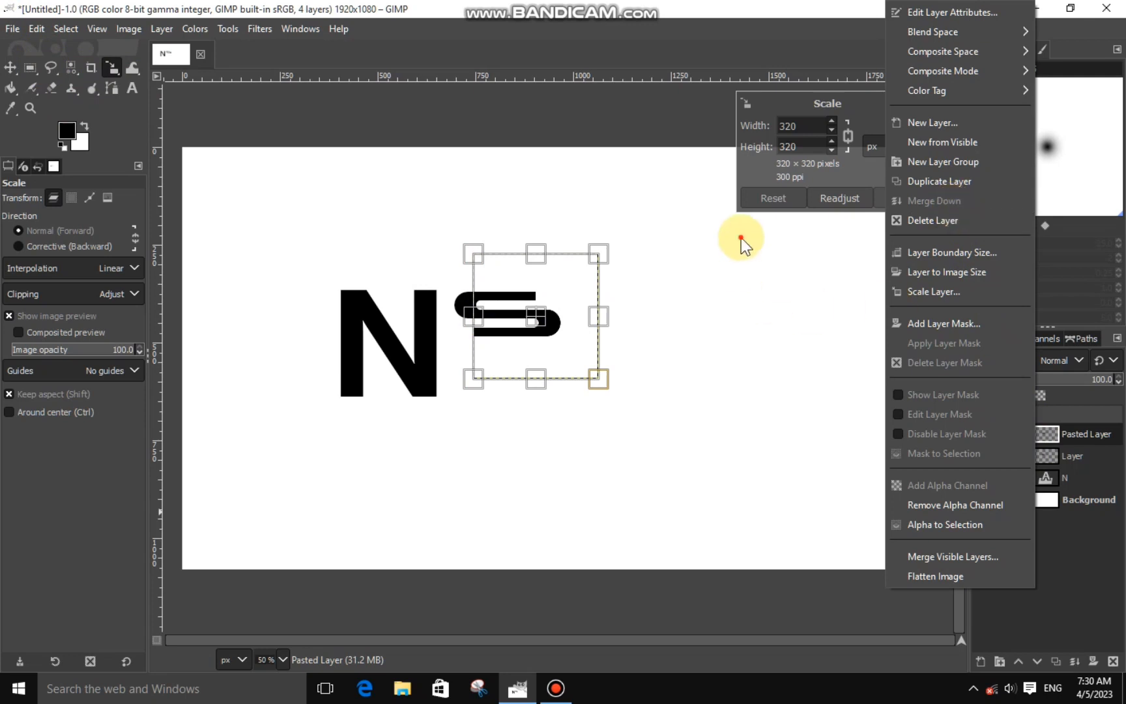
left_click(741, 238)
left_click(896, 198)
right_click(1046, 438)
left_click(960, 198)
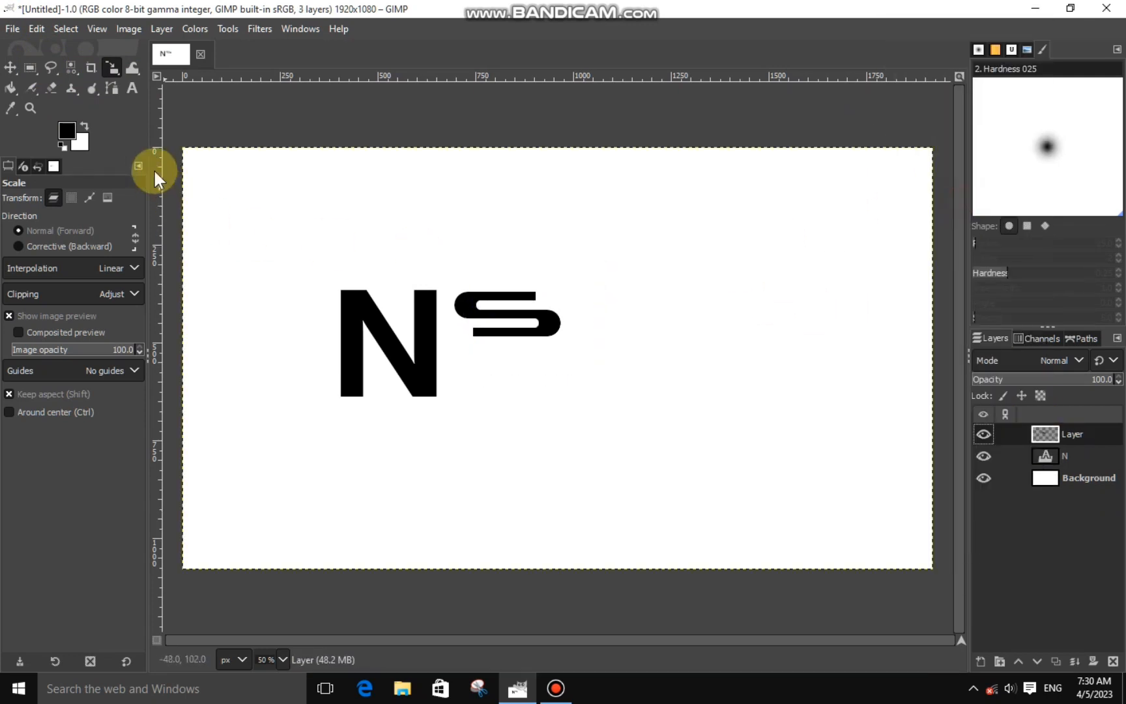
- Scale the S layer up to about 2982 × 1677 px and align the top of the S with the top of the N
left_click(111, 68)
left_click(448, 321)
left_click_drag(696, 452, 924, 581)
left_click_drag(221, 328, 314, 322)
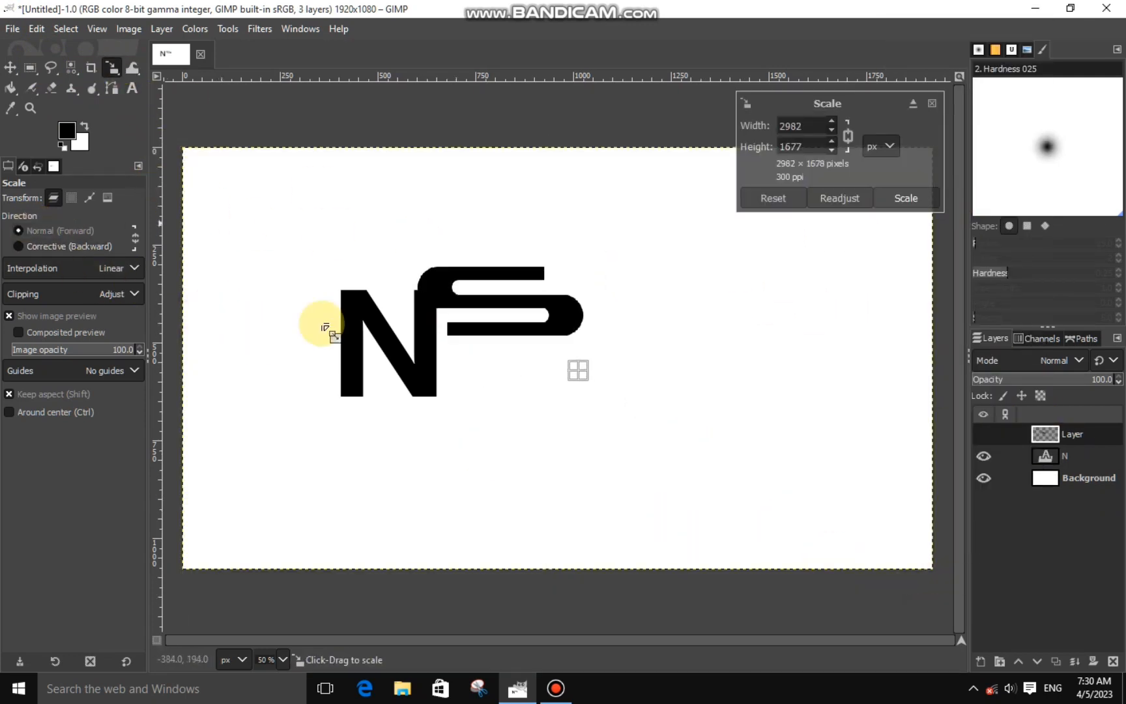
left_click_drag(583, 369, 606, 392)
left_click(904, 196)
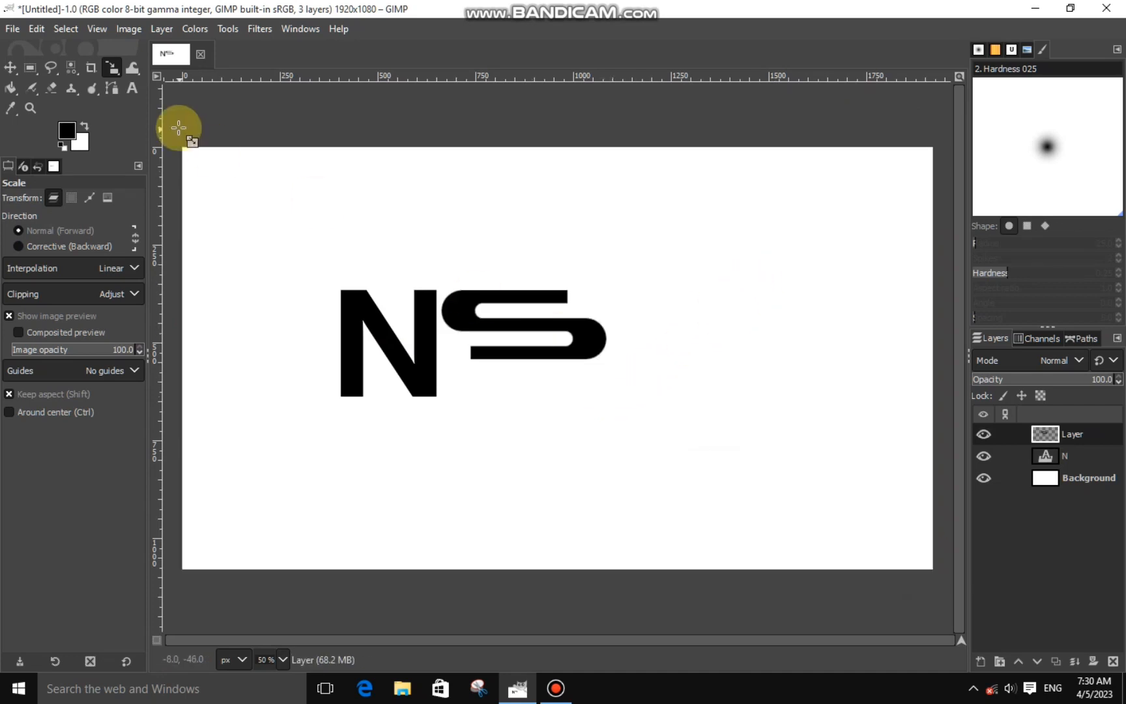
- Extend the S's lower bar to the left with a square-cornered selection of about 76 × 34 px filled with black
left_click(30, 67)
left_click(9, 287)
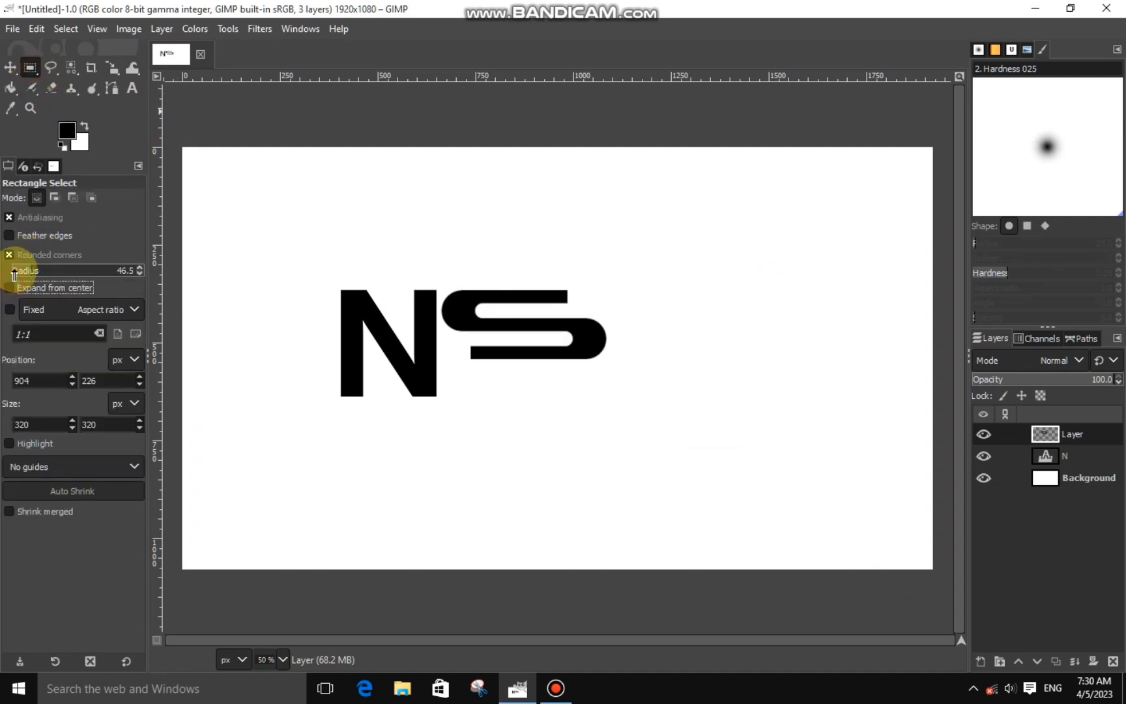
left_click(10, 254)
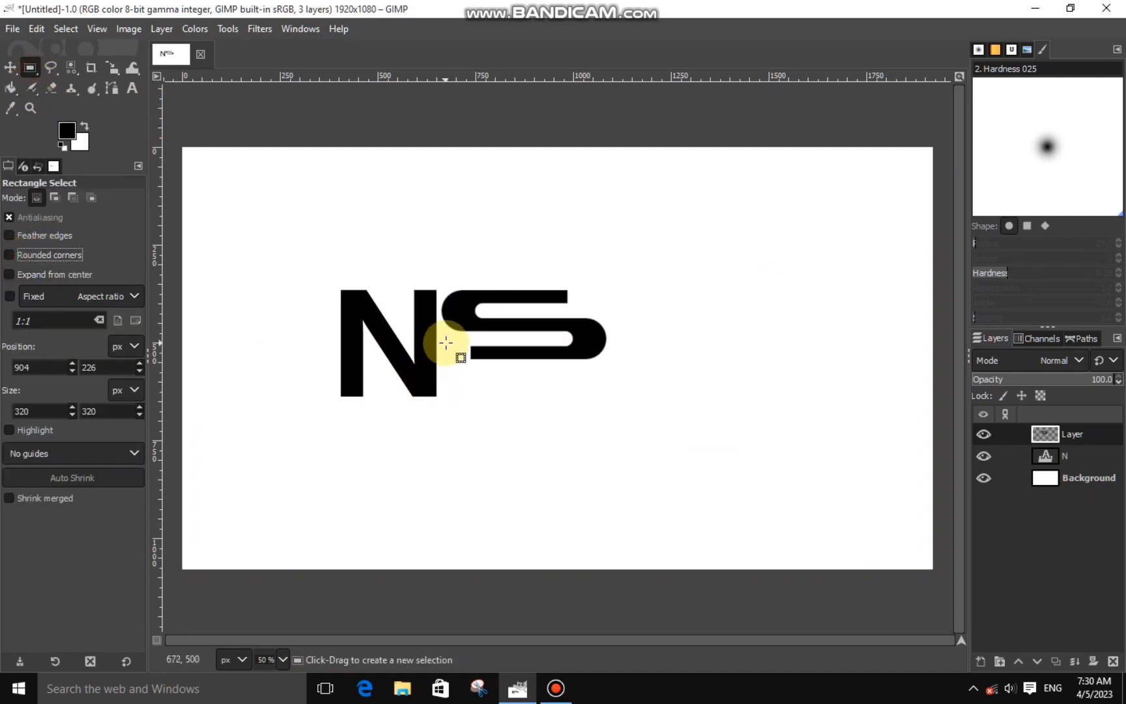
left_click_drag(447, 343, 476, 357)
scroll(471, 349, "up", 4, "ctrl")
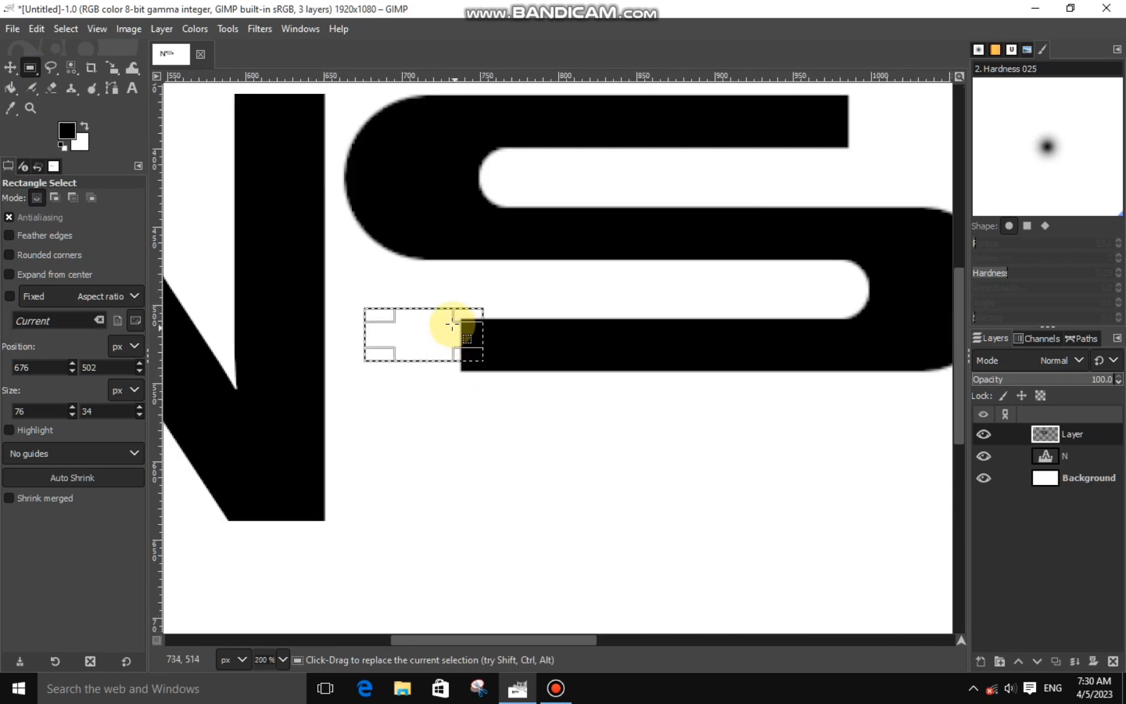
left_click_drag(438, 314, 429, 363)
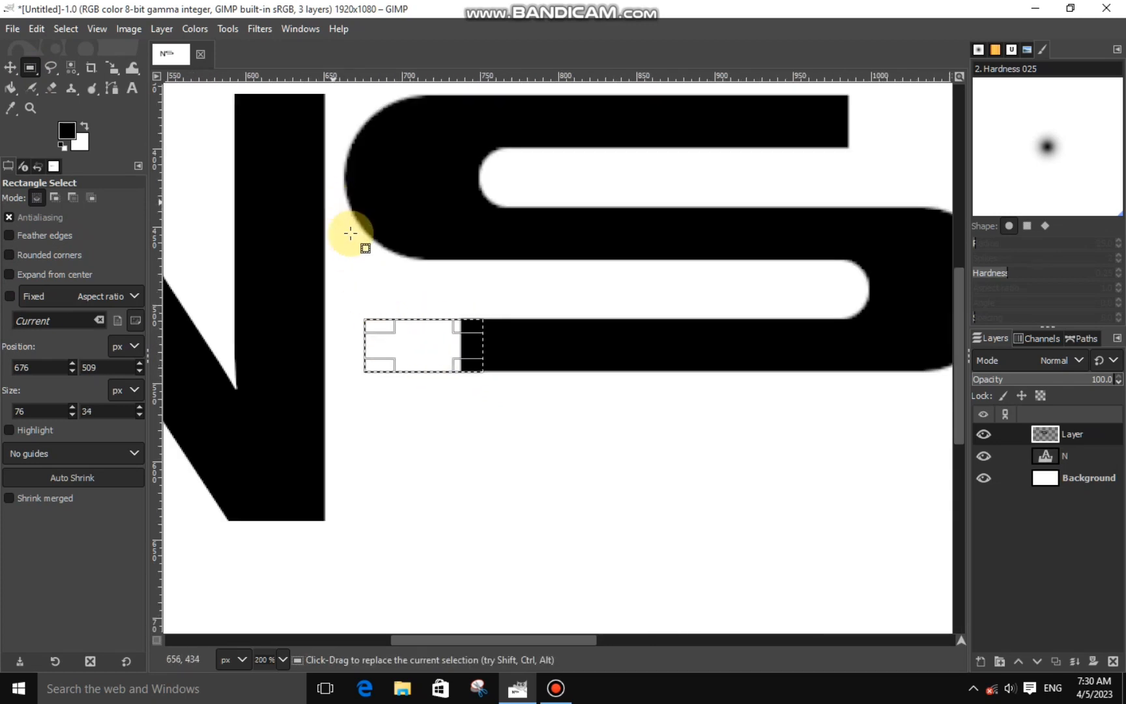
right_click(424, 352)
mouse_move(469, 392)
left_click(590, 460)
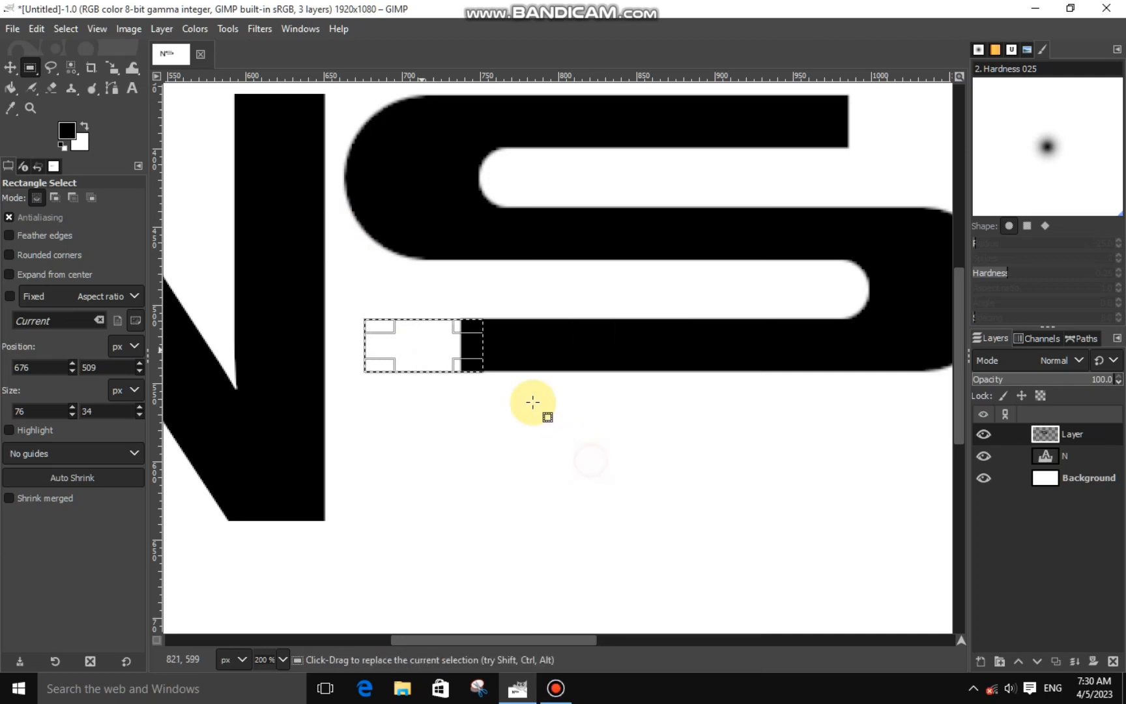
- Extend the S's upper bar to the right with a rectangular selection of about 85 × 34 px filled with black, and deselect
left_click_drag(419, 352, 880, 128)
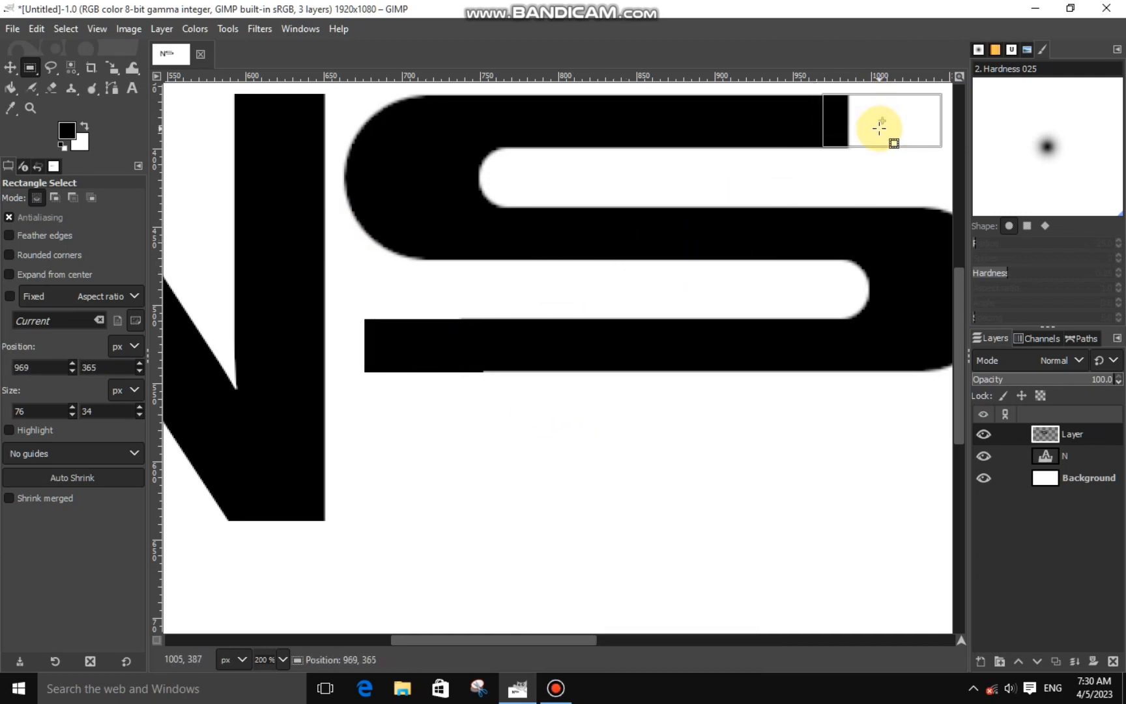
left_click_drag(447, 637, 489, 637)
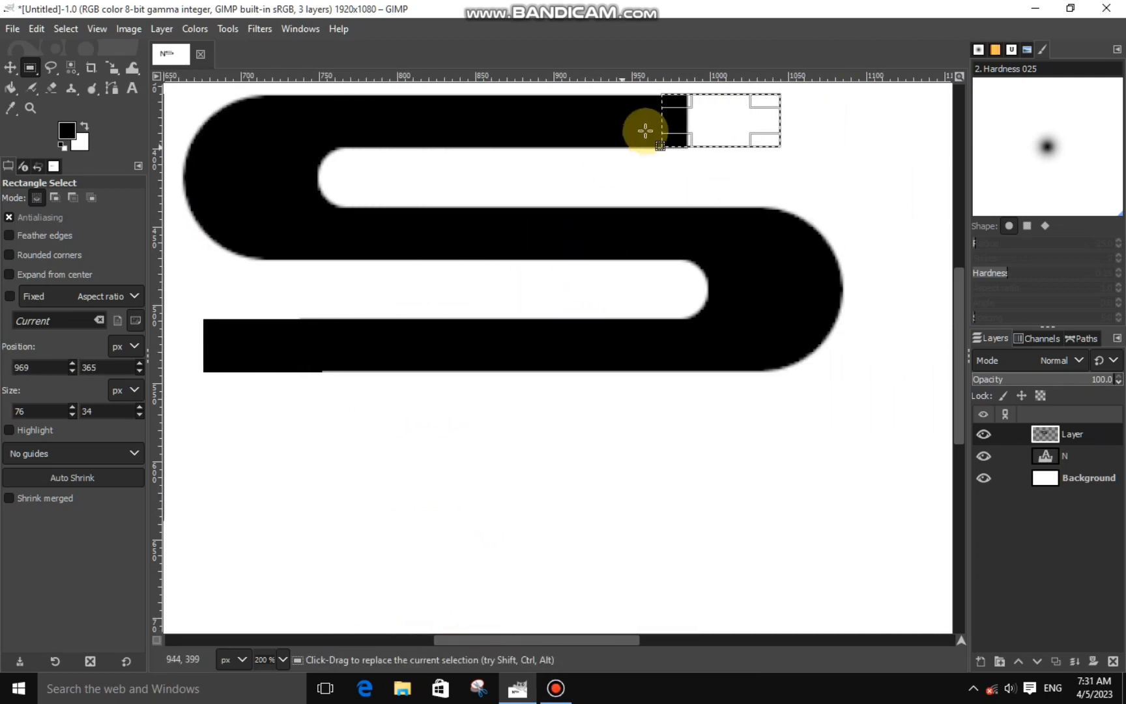
left_click_drag(719, 118, 815, 123)
right_click(759, 129)
mouse_move(769, 168)
left_click(882, 460)
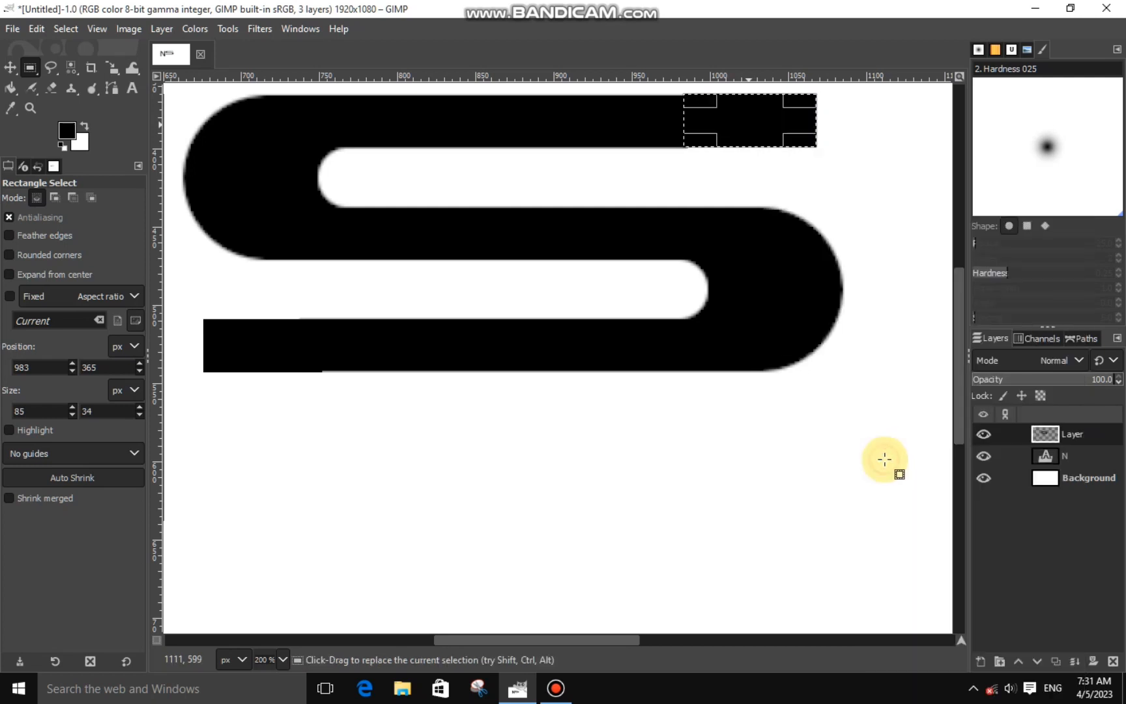
left_click(884, 450)
- Trim the sliver protruding above the S's upper bar by cutting a selection of about 163 × 25 px along its top edge
scroll(855, 445, "down", 2)
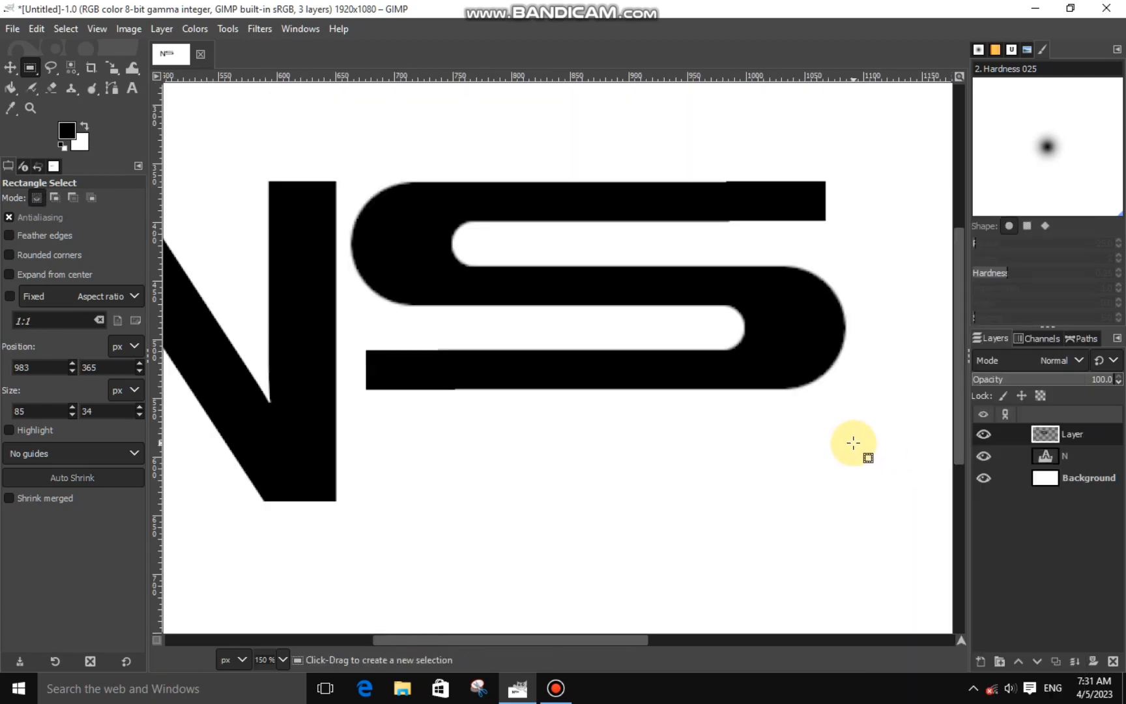
scroll(651, 344, "up", 1)
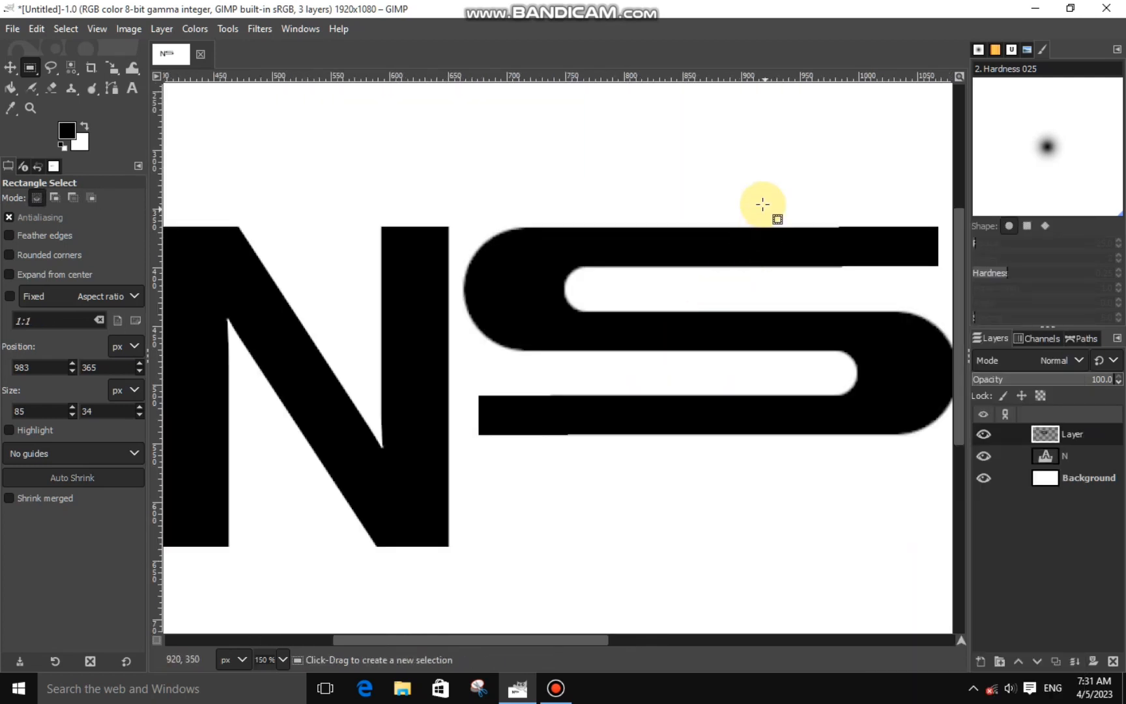
mouse_move(760, 198)
left_mouse_down()
mouse_move(796, 220)
mouse_move(950, 229)
left_mouse_up()
scroll(944, 226, "up", 2)
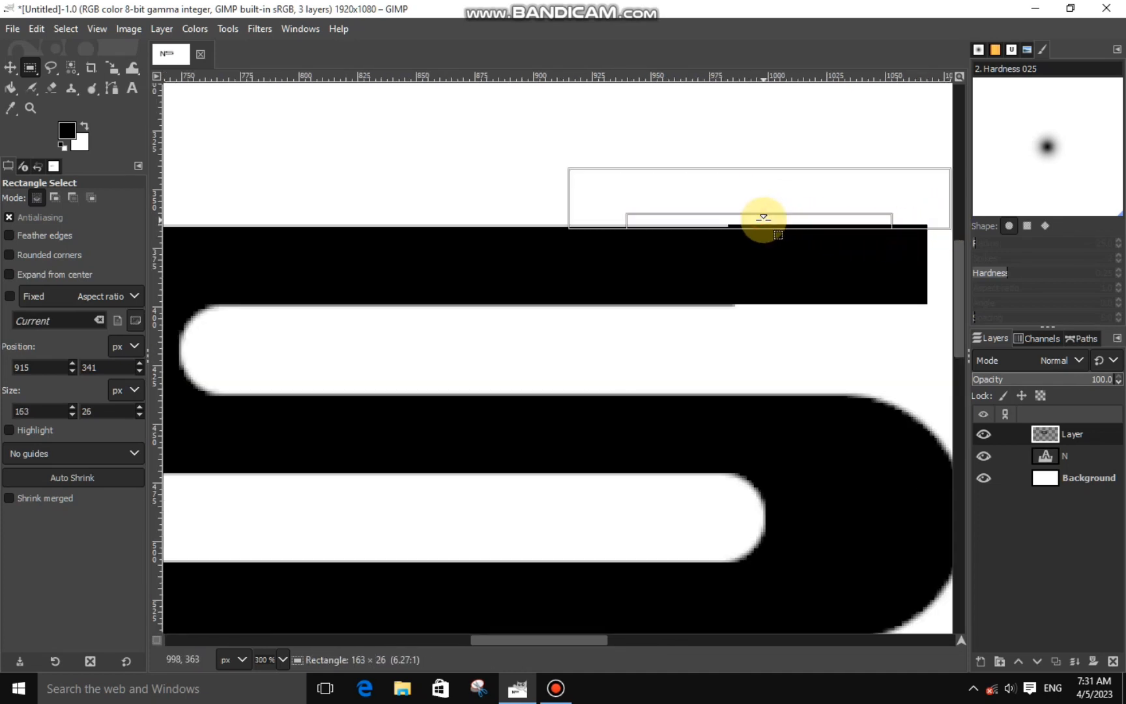
left_click_drag(763, 217, 756, 226)
right_click(755, 225)
mouse_move(776, 258)
left_click(897, 243)
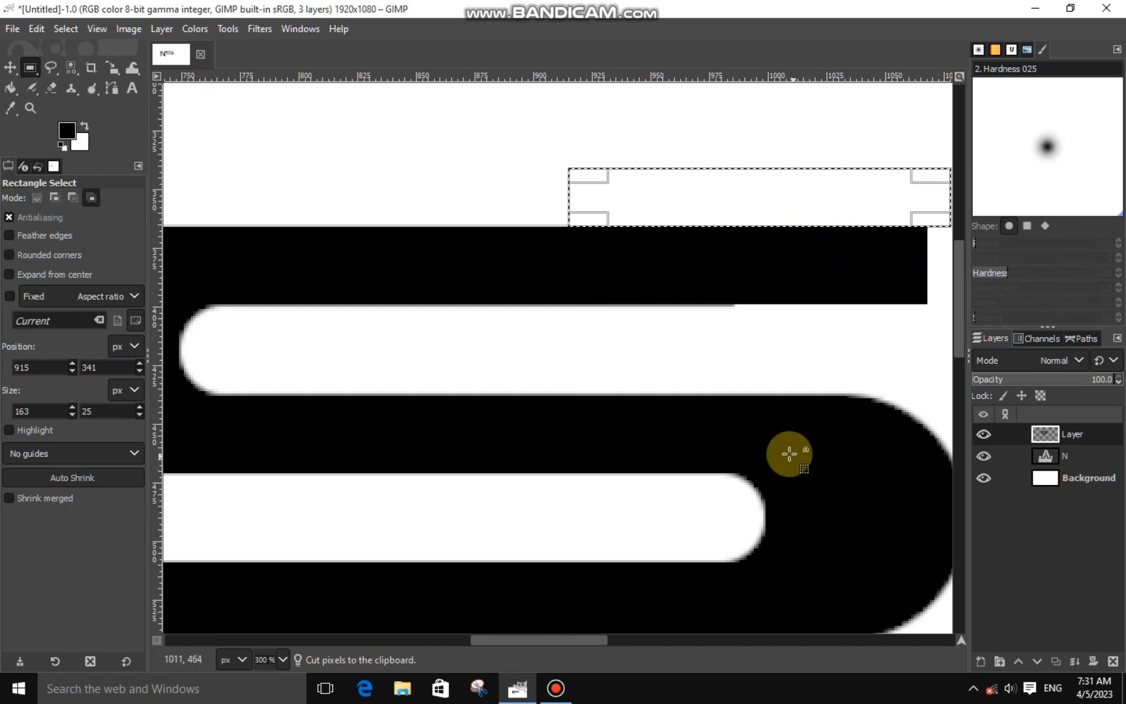
key("ctrl+shift+a")
scroll(938, 353, "down", 2)
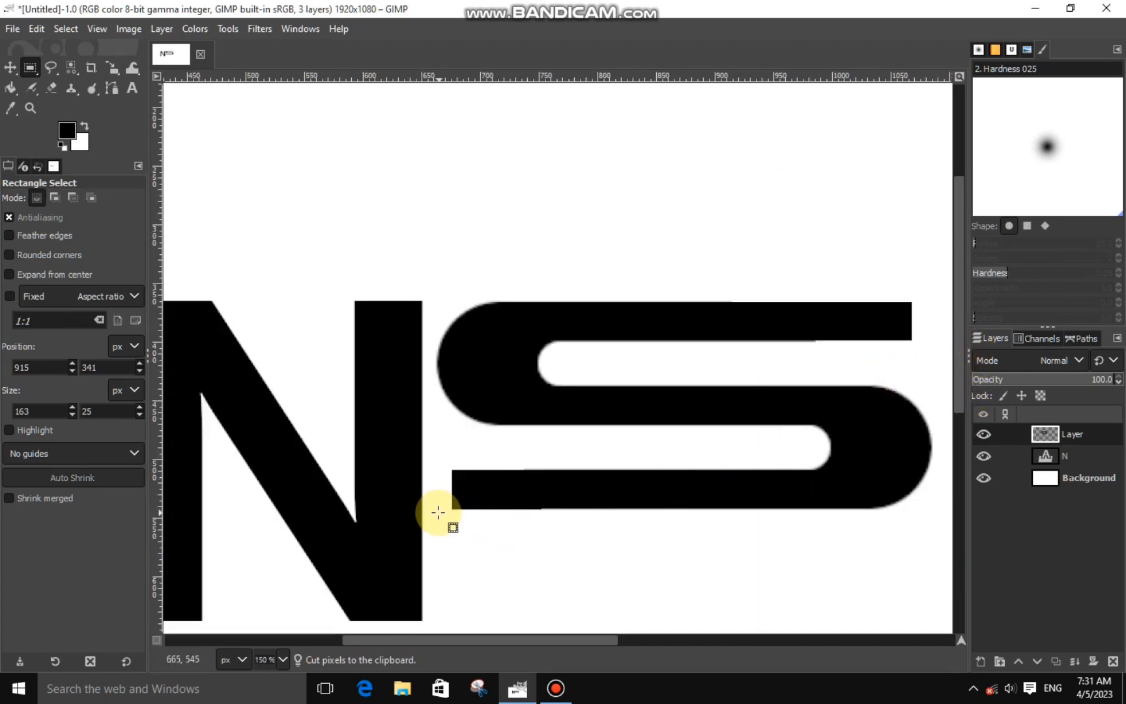
- Trim the sliver protruding below the left end of the S's lower bar by cutting a selection of about 109 × 36 px
left_click_drag(443, 512, 570, 551)
left_click_drag(515, 518, 521, 525)
scroll(518, 516, "up", 4)
key("ctrl+x")
key("ctrl+shift+a")
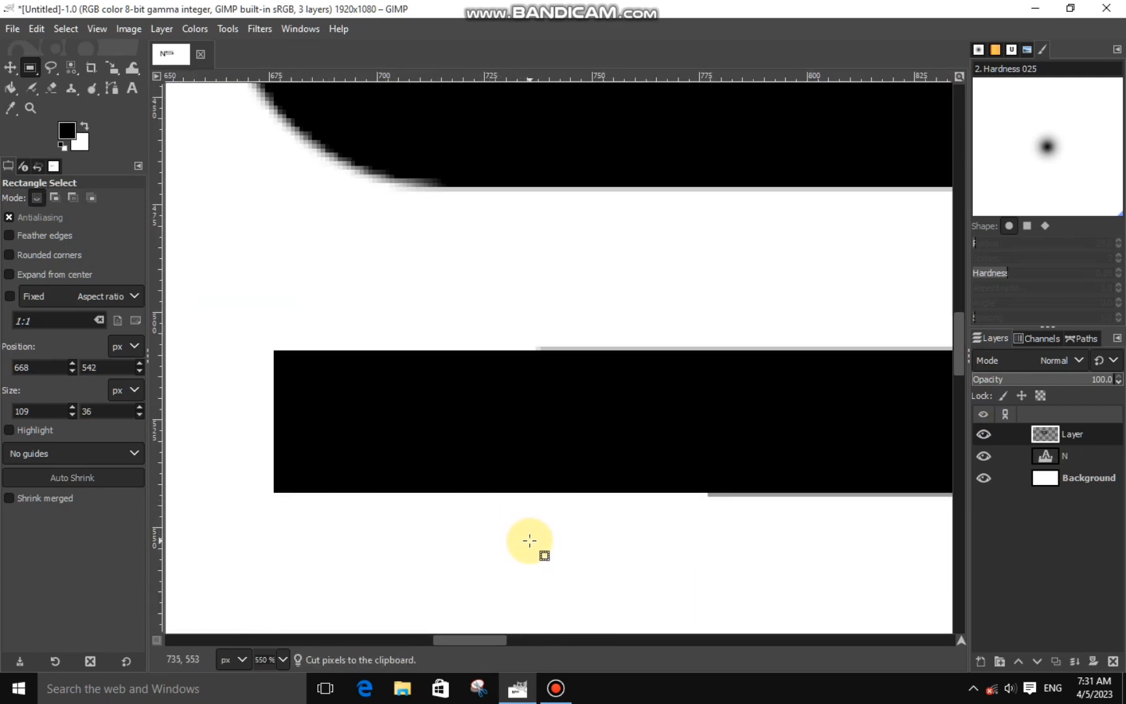
- Add the letter "F" as a new Ebrima Bold text to the right of the S
scroll(529, 540, "down", 1)
scroll(529, 540, "down", 6)
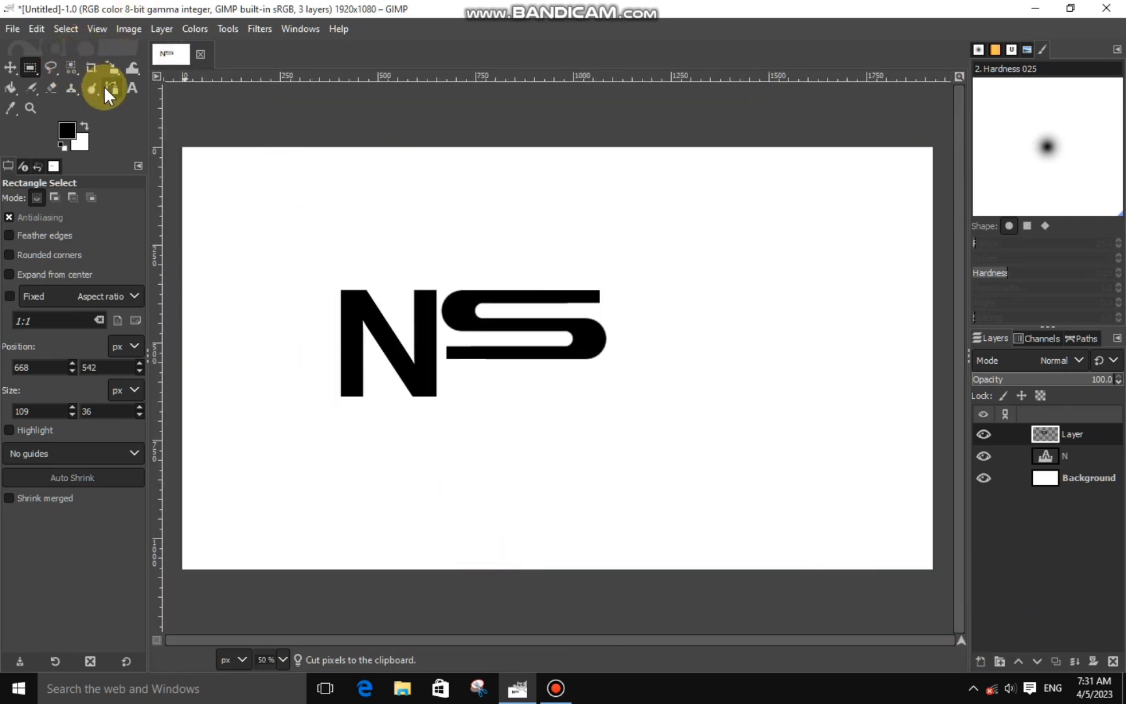
left_click(132, 88)
left_click_drag(613, 287, 773, 462)
type("F")
- Set the F's font size to 390 px to match the N
left_click_drag(650, 329, 615, 328)
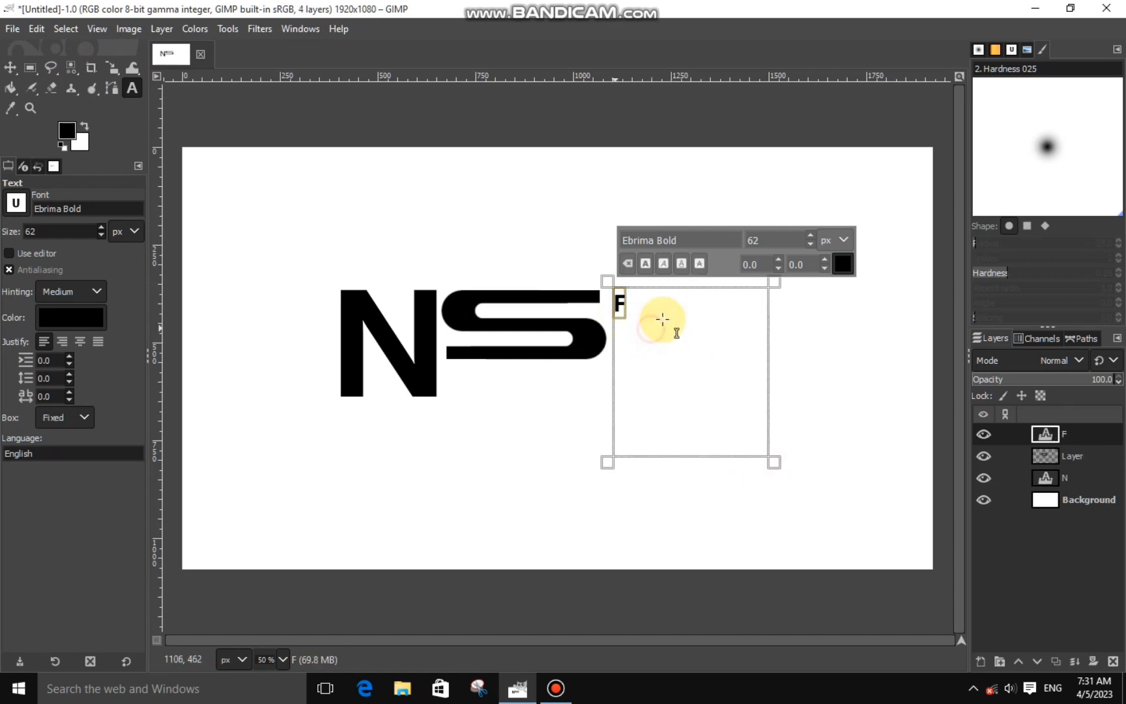
left_click_drag(810, 236, 810, 235)
left_click(1054, 481)
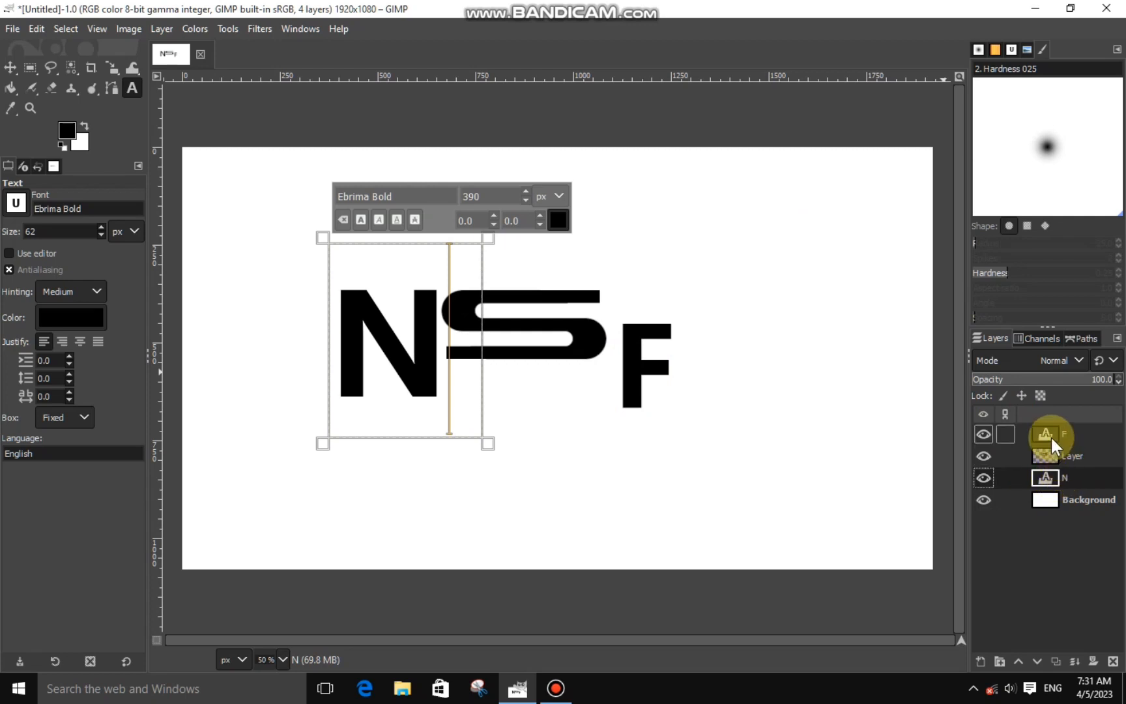
left_click(1050, 435)
left_click_drag(809, 234, 809, 234)
left_click_drag(696, 344, 629, 346)
left_click(816, 237)
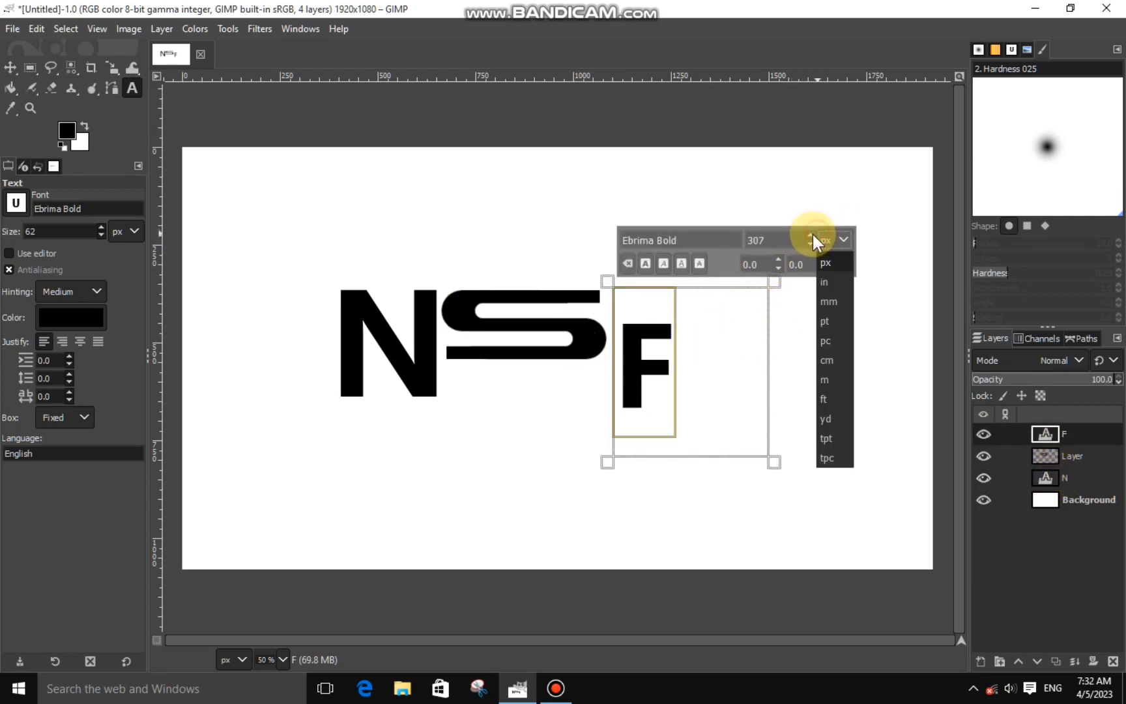
left_click(813, 236)
left_click_drag(811, 234, 811, 235)
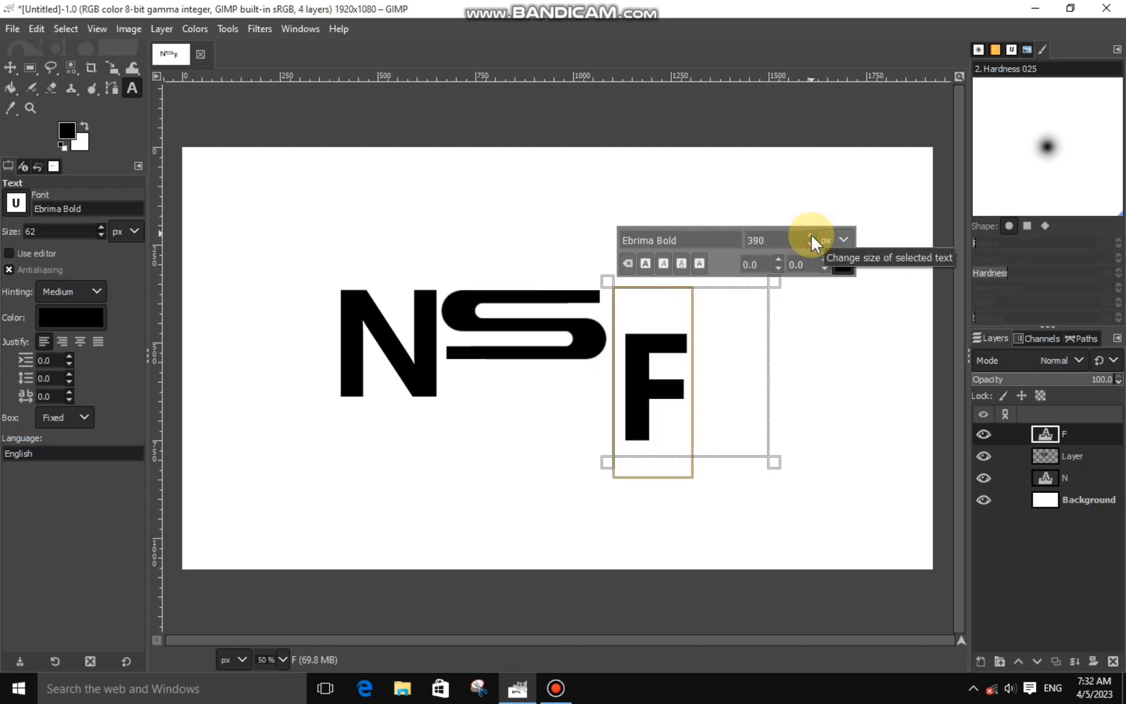
- Resize the F's text box to about 293 × 550 px so the top of the F lines up with the N
left_click_drag(692, 284, 726, 248)
mouse_move(656, 247)
left_mouse_down()
mouse_move(653, 231)
mouse_move(662, 240)
left_mouse_up()
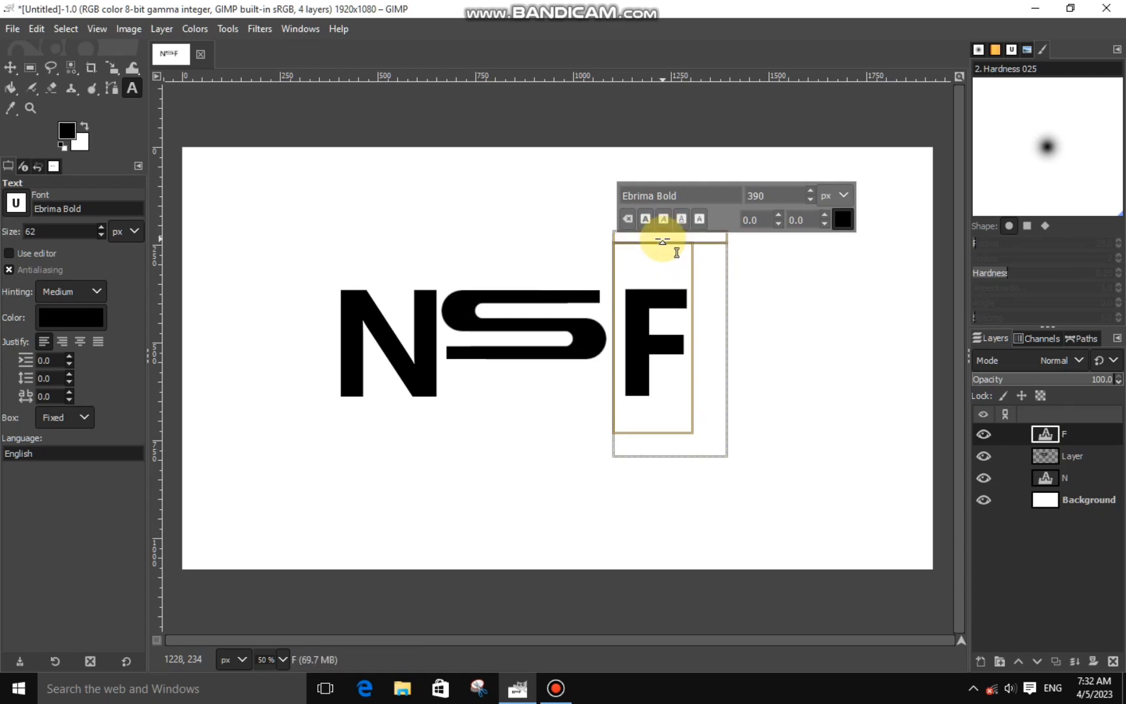
left_click(10, 67)
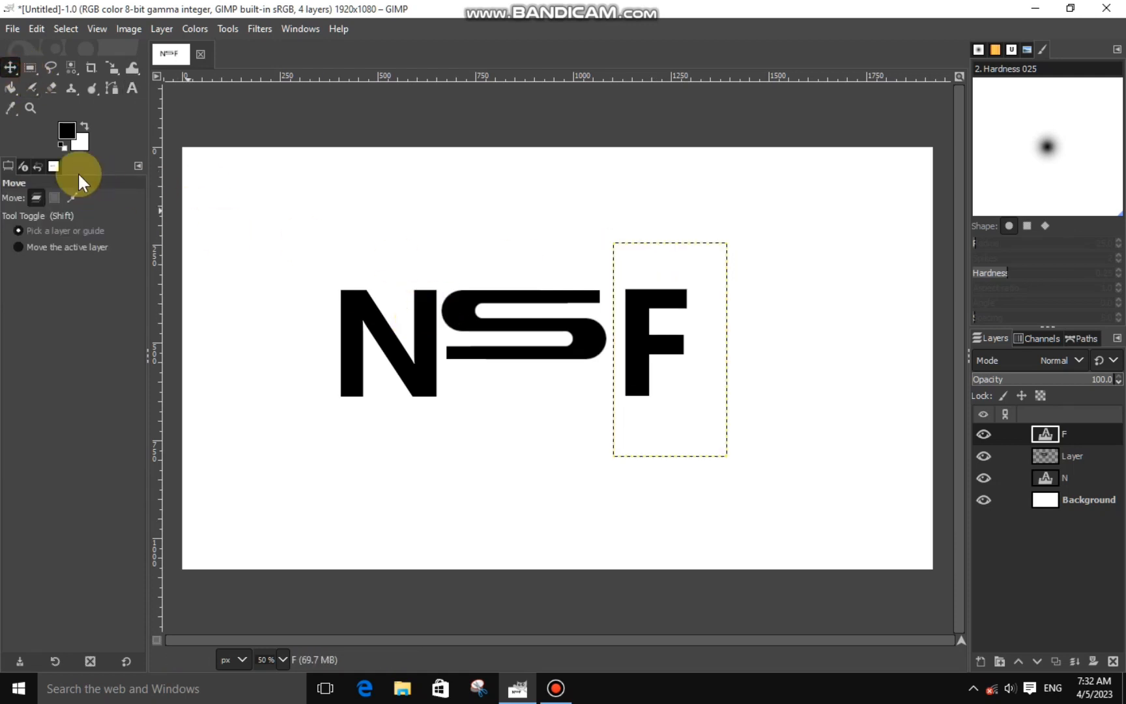
- Move the F left against the S with the Scale tool, keeping its 293 × 550 px size
left_click(112, 67)
left_click(689, 364)
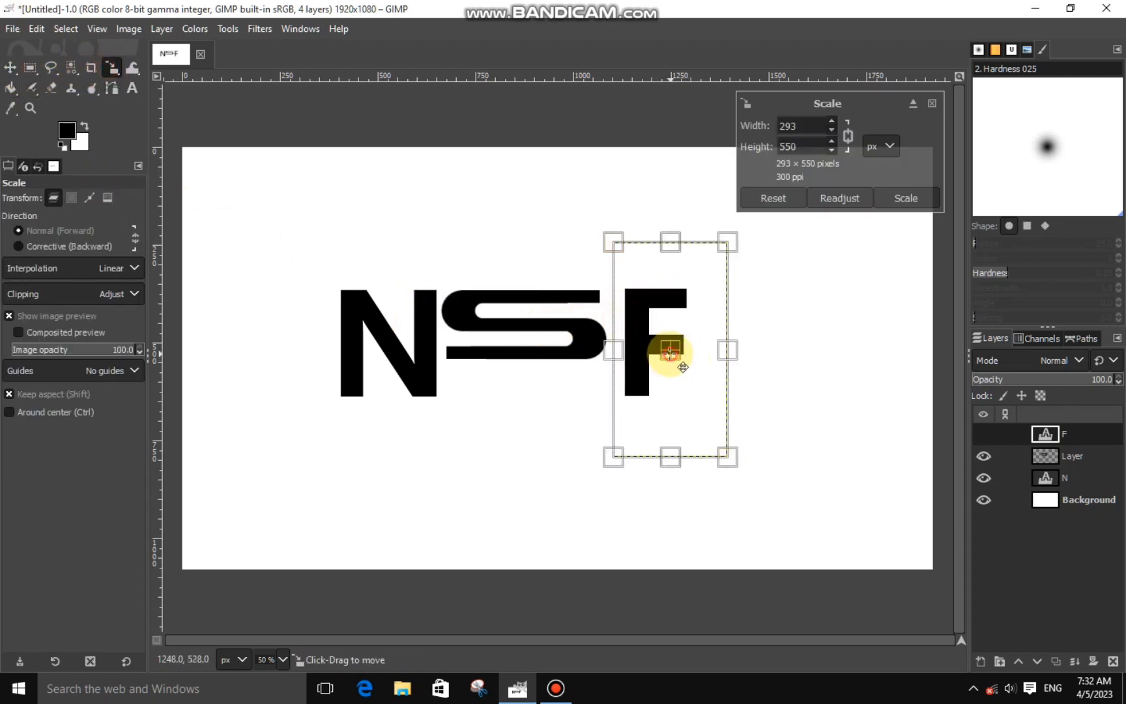
left_click_drag(683, 367, 672, 367)
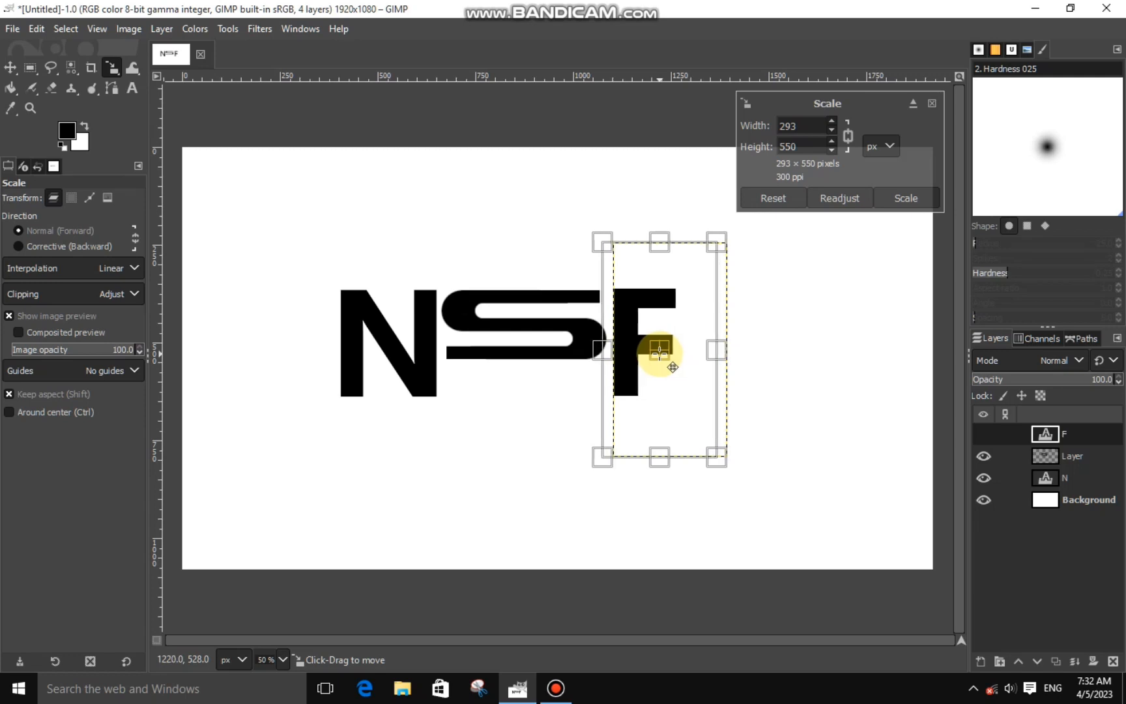
left_click(905, 200)
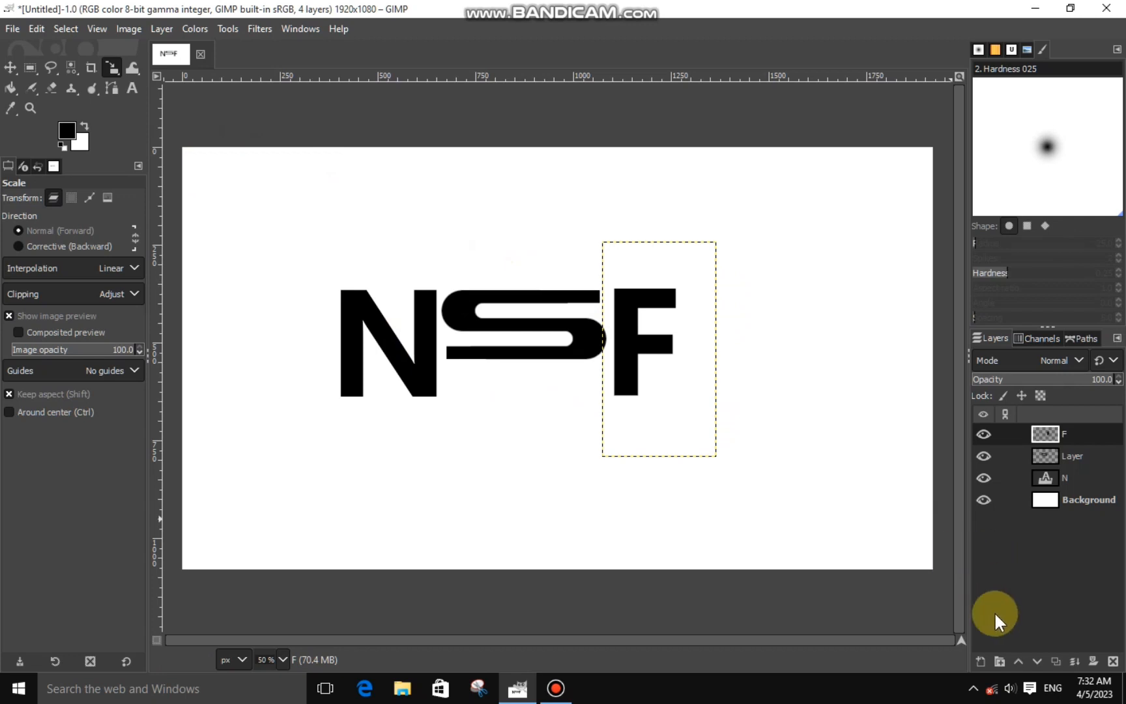
- Draw a text box directly below the S, filling the gap between the N and the F
left_click(983, 655)
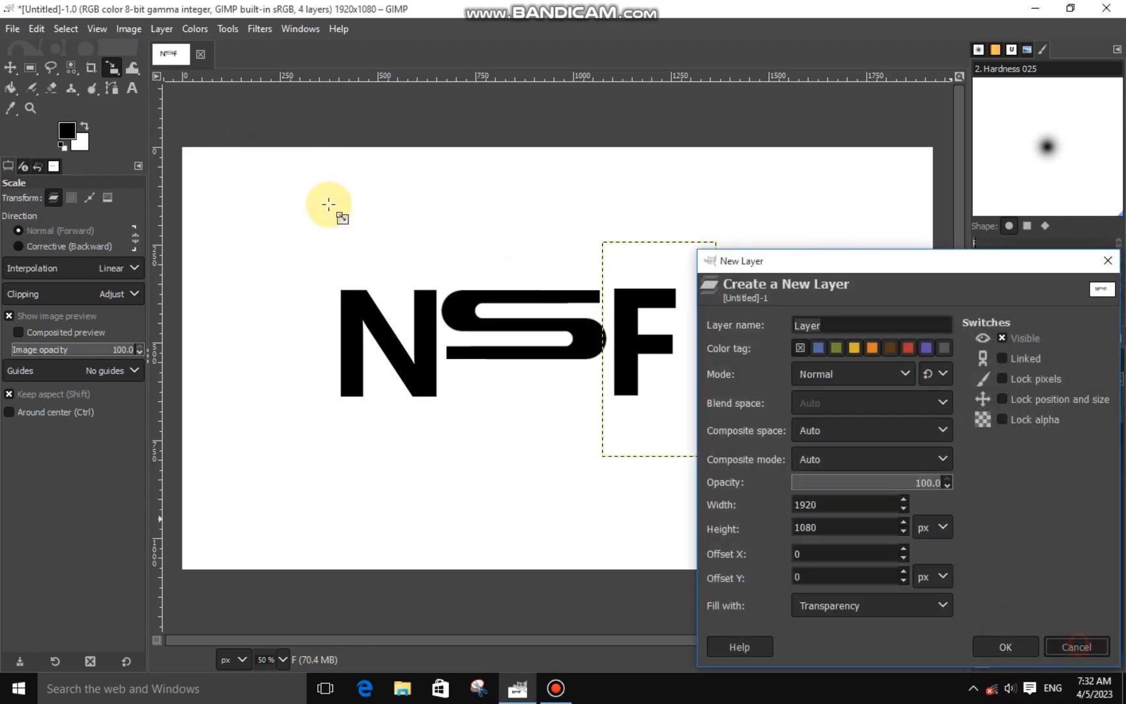
key("Escape")
left_click(131, 88)
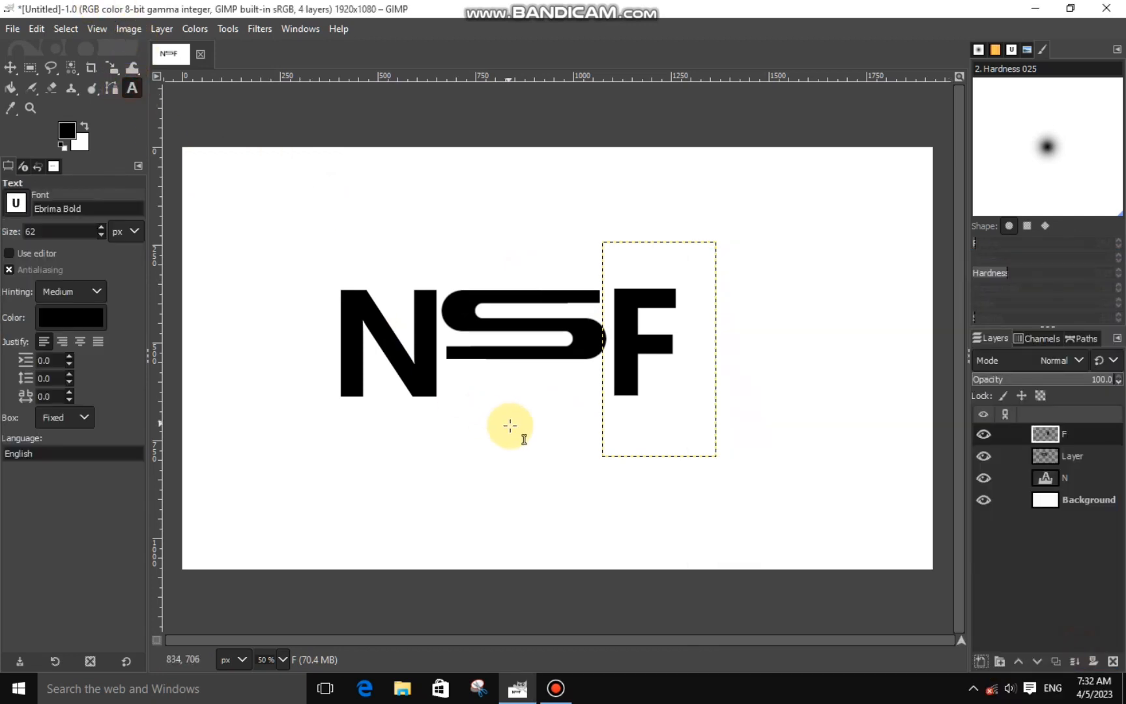
left_click(454, 370)
left_click(569, 447)
left_click_drag(570, 447, 434, 355)
left_click_drag(578, 389, 608, 394)
left_click_drag(543, 454, 539, 429)
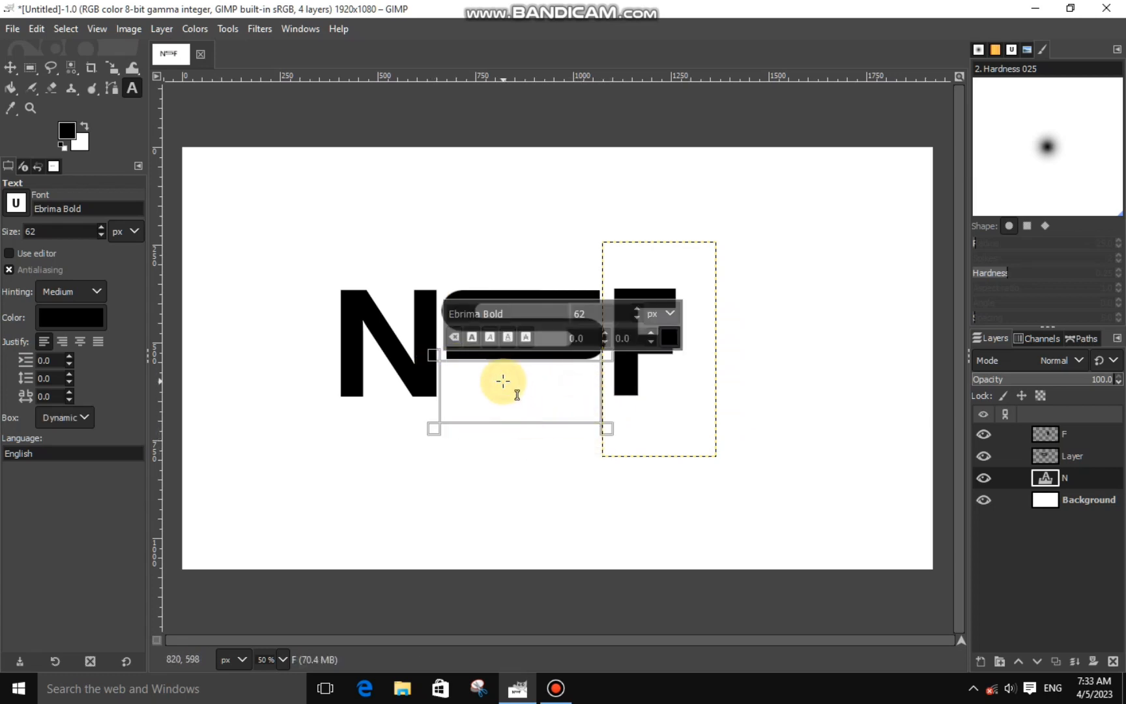
- Enter "Nayee Subah Foundation" in the text box and extend the box down to the canvas's lower edge
type("Nayee")
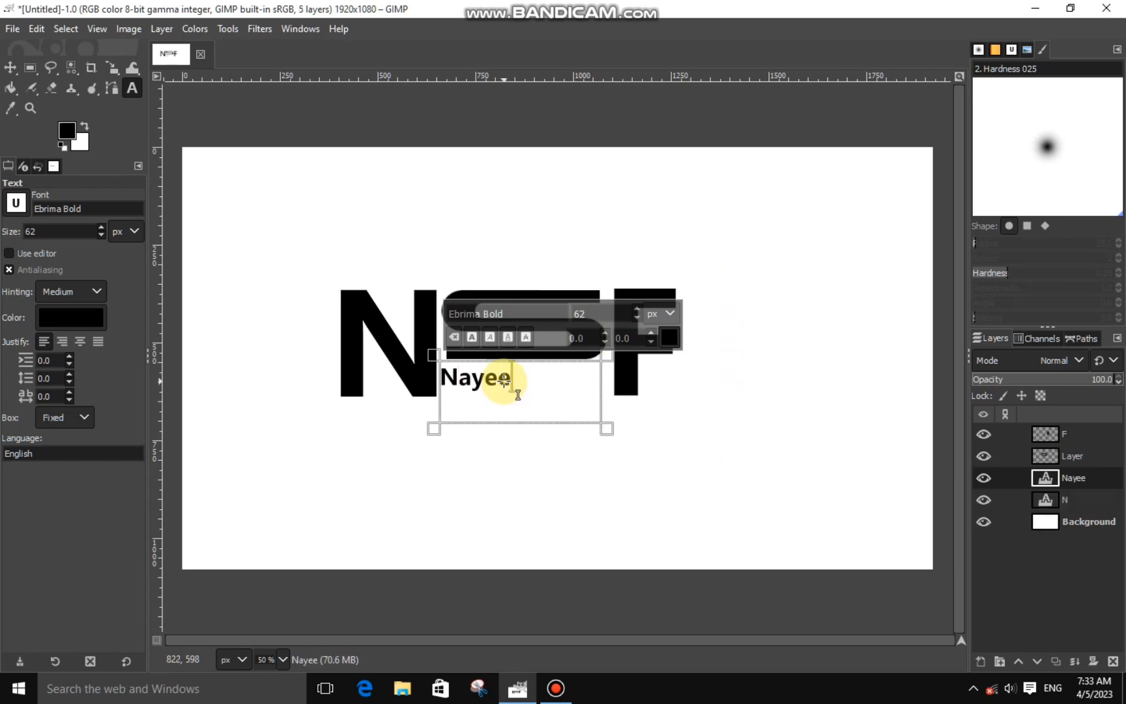
left_click_drag(557, 430, 613, 571)
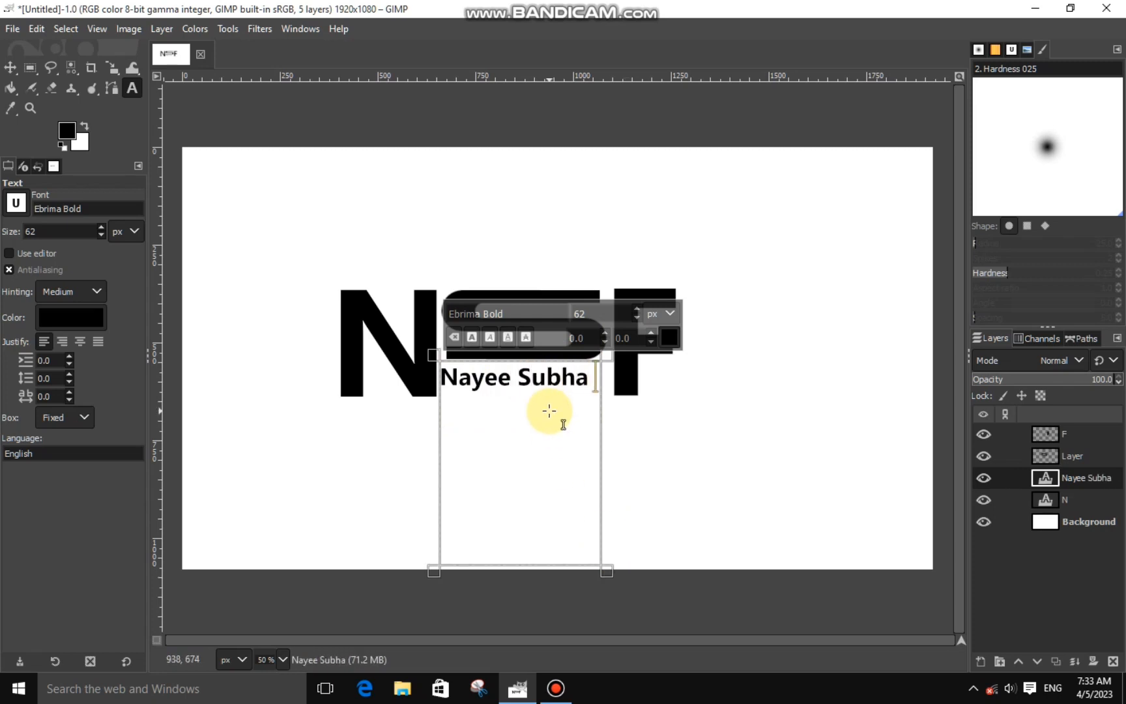
type("fo")
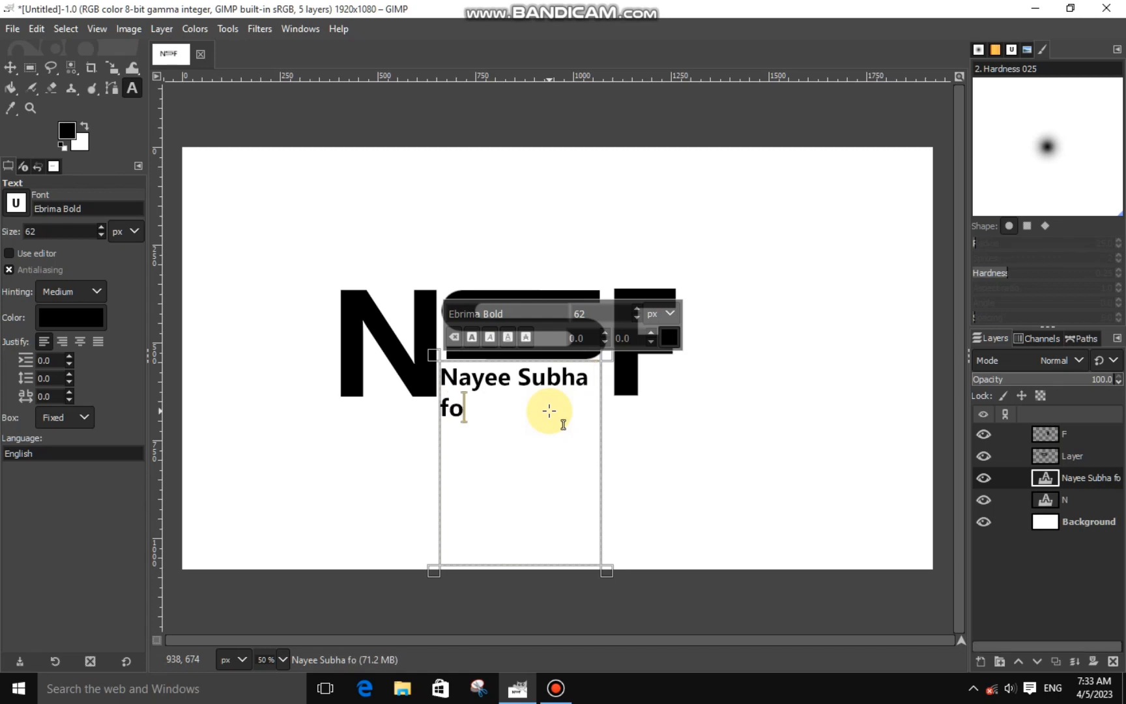
key("BackSpace")
key("BackSpace")
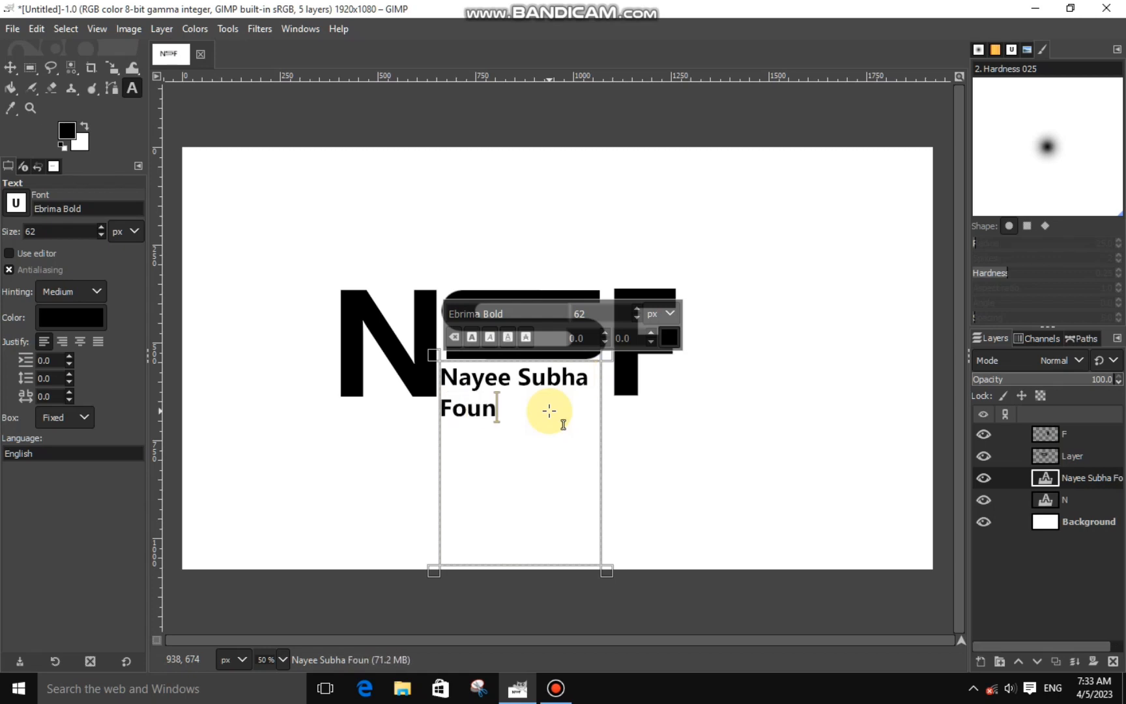
left_click(574, 406)
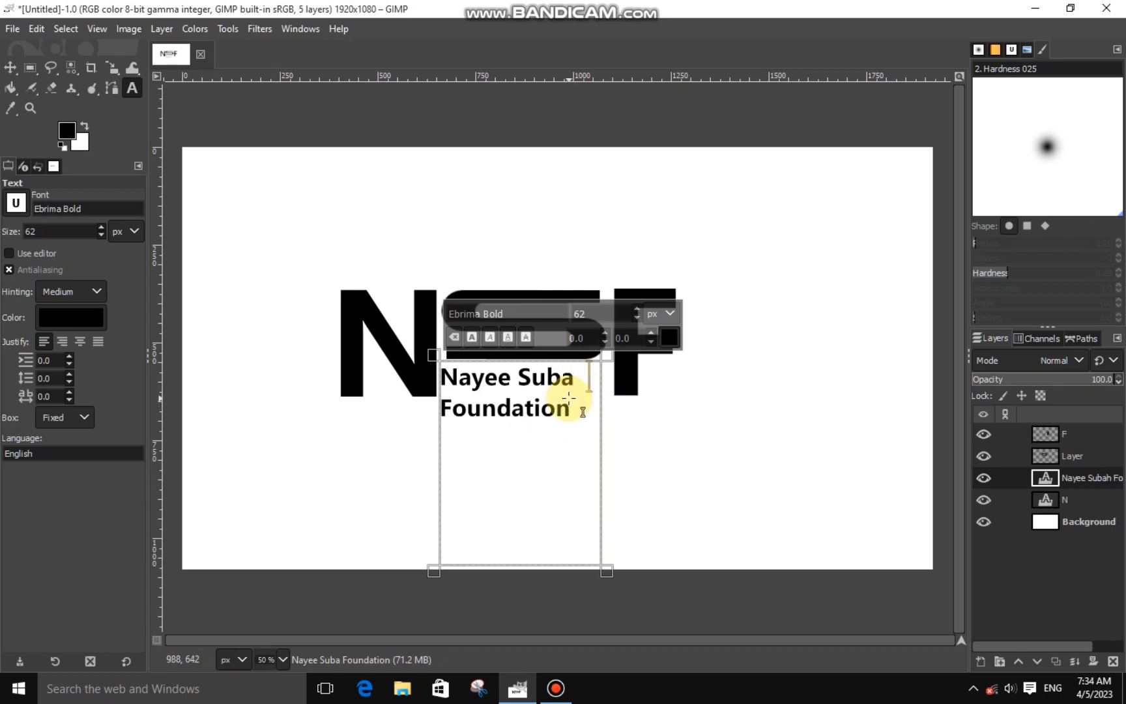
- Set the font size of the whole "Nayee Subah Foundation" text to 34 px so it fits on one line
left_click_drag(582, 412, 420, 382)
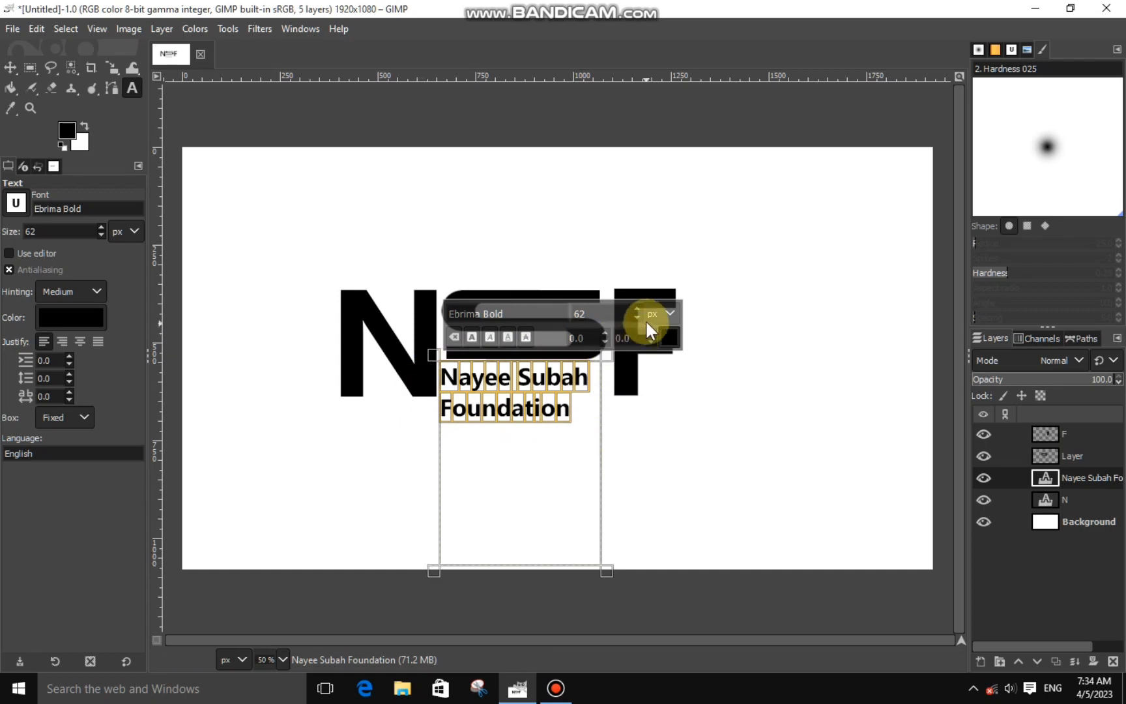
left_click(636, 317)
left_click(636, 317)
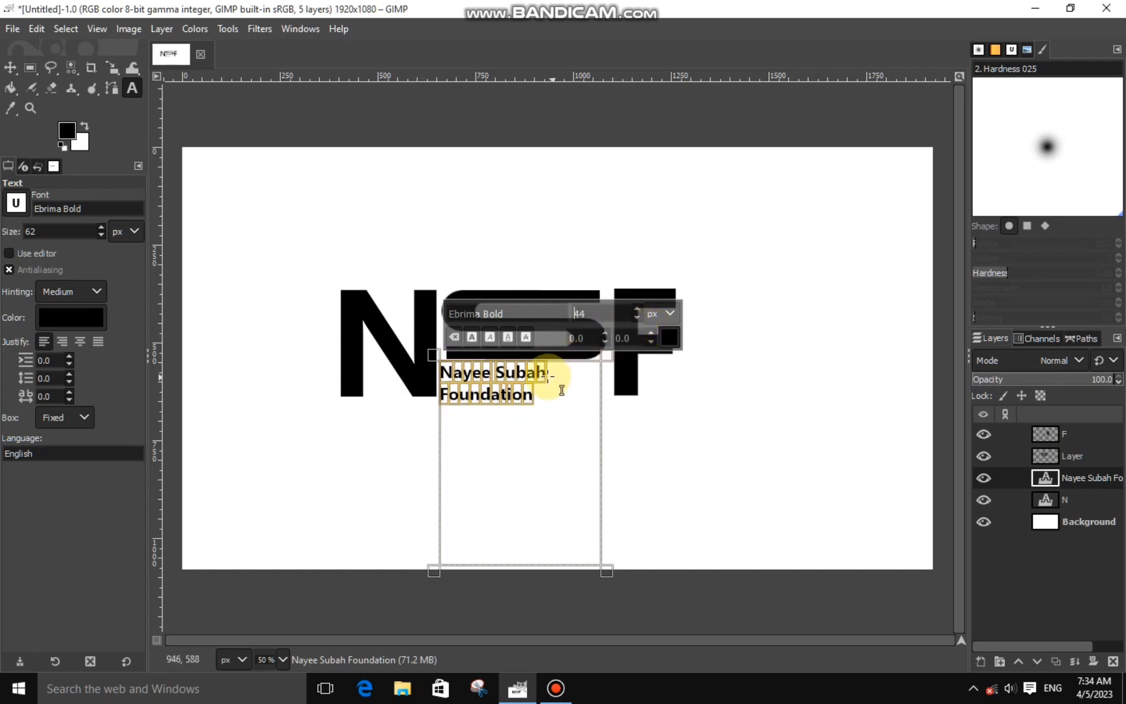
left_click(635, 317)
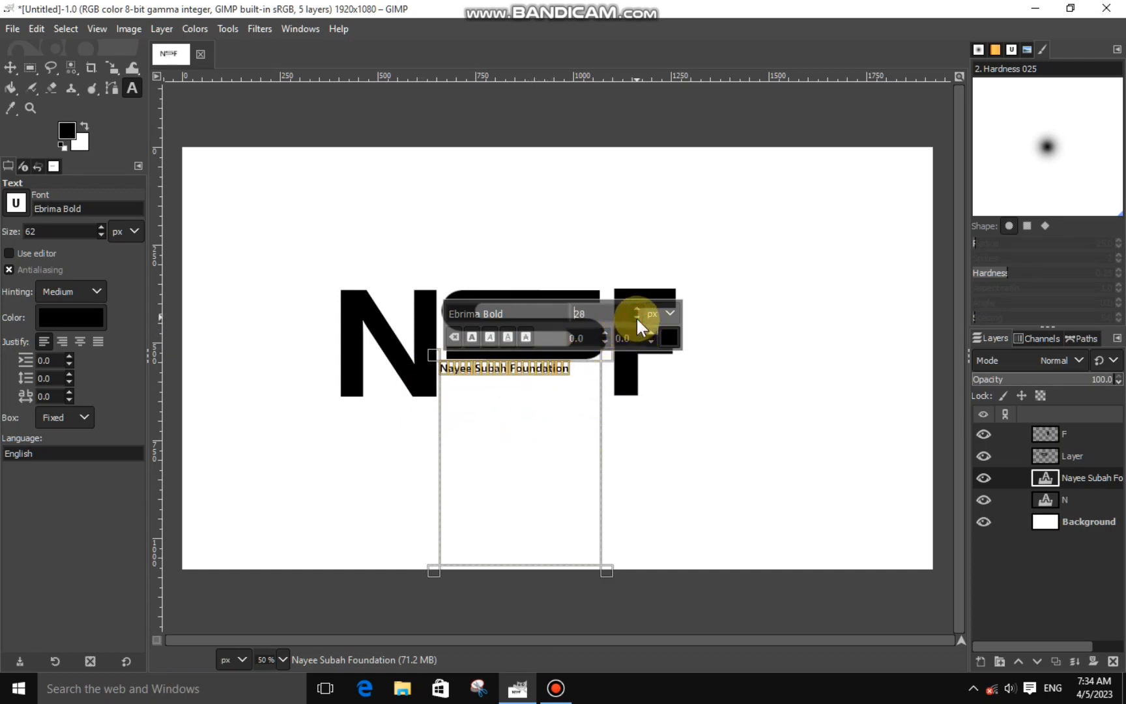
left_click(637, 310)
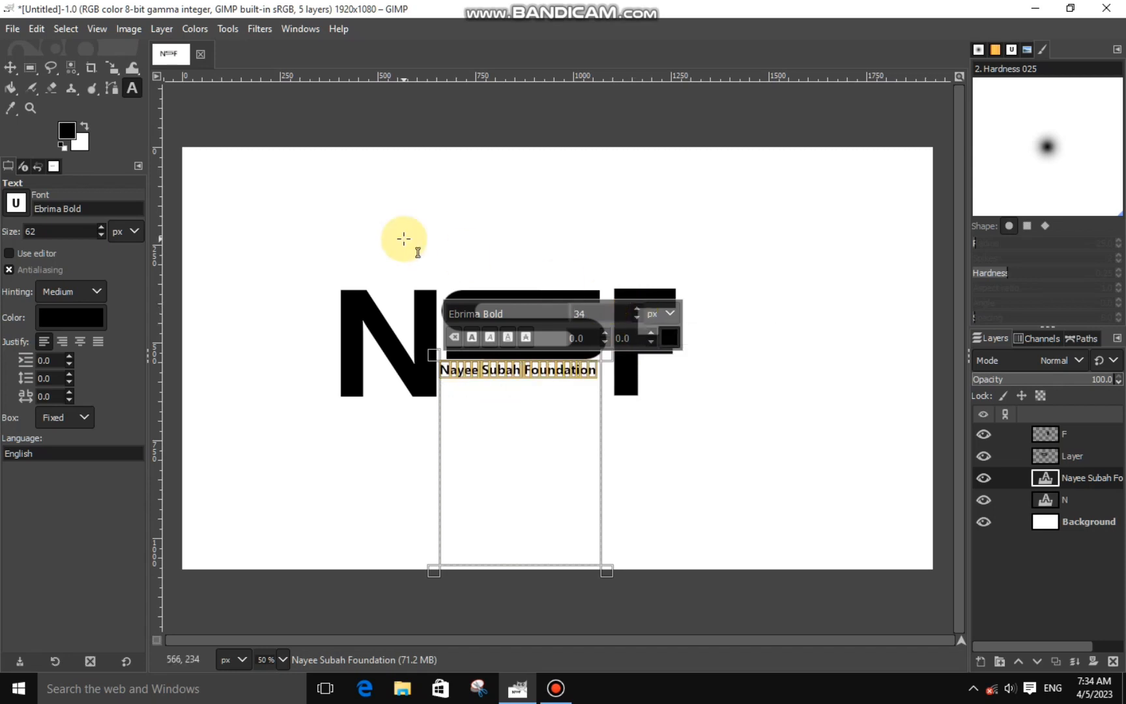
- Scale the "Nayee Subah Foundation" layer to 442 × 560 px and position it in the gap below the S
left_click(112, 68)
left_click(547, 451)
left_click_drag(610, 495, 619, 550)
left_click_drag(538, 489, 540, 491)
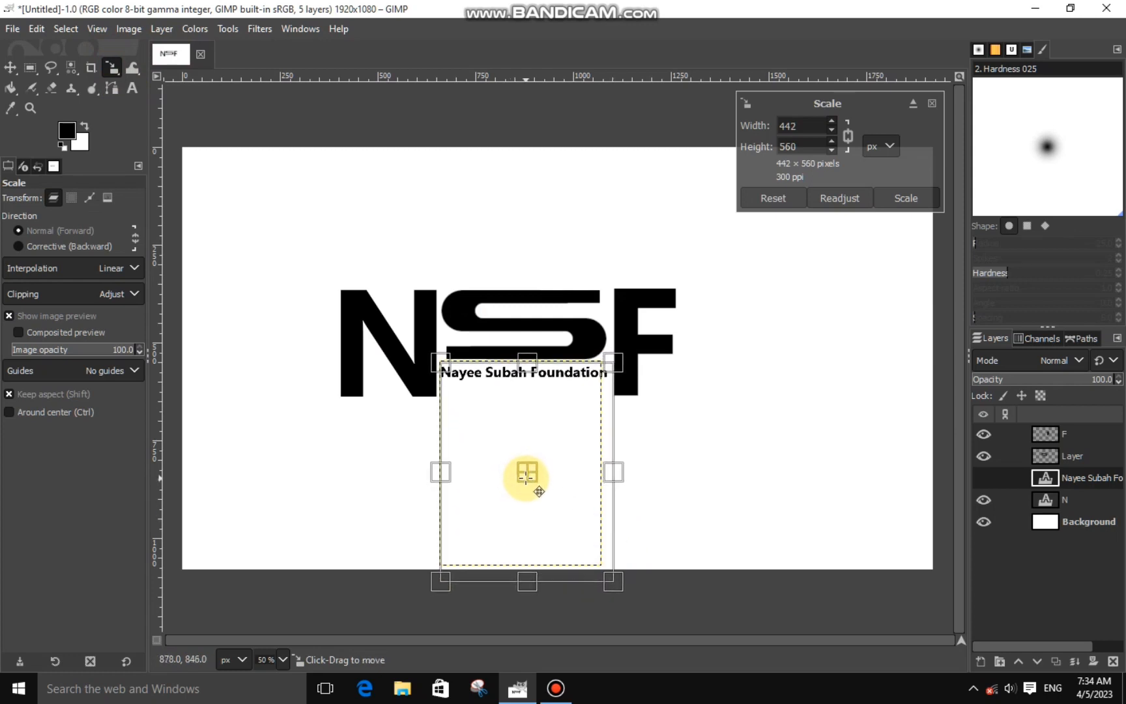
left_click(905, 197)
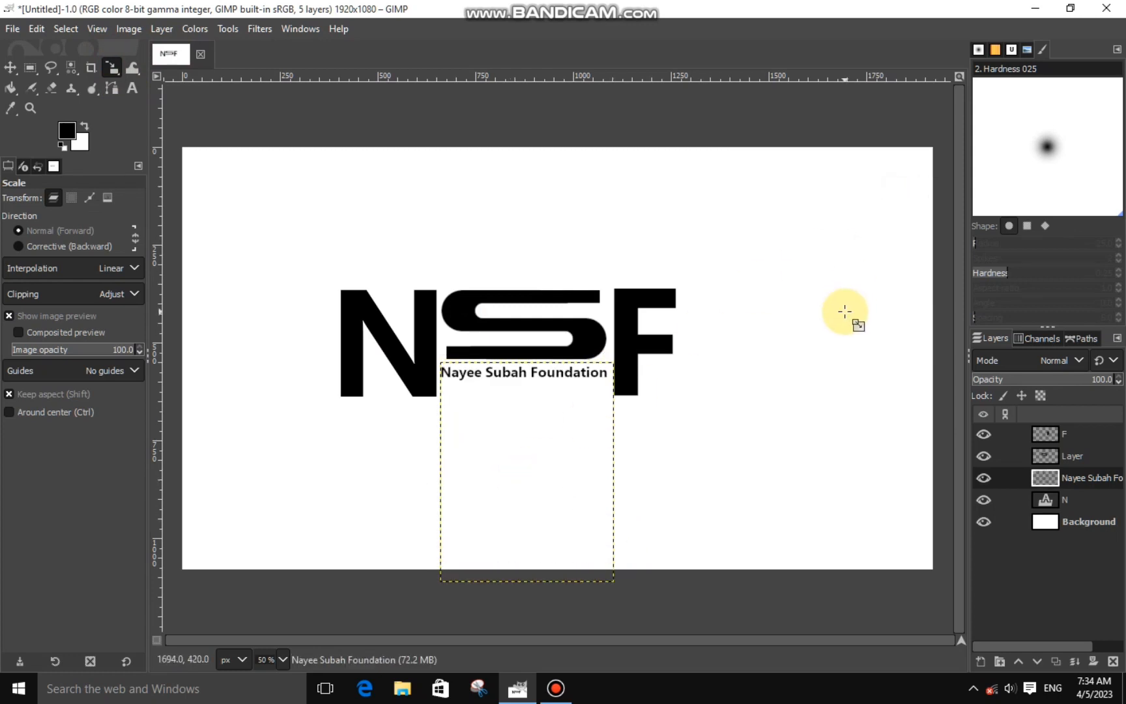
- Add a transparent 1920 × 1080 px layer above the F layer and activate the Rectangle Select tool
key("m")
left_click(1035, 436)
left_click(981, 660)
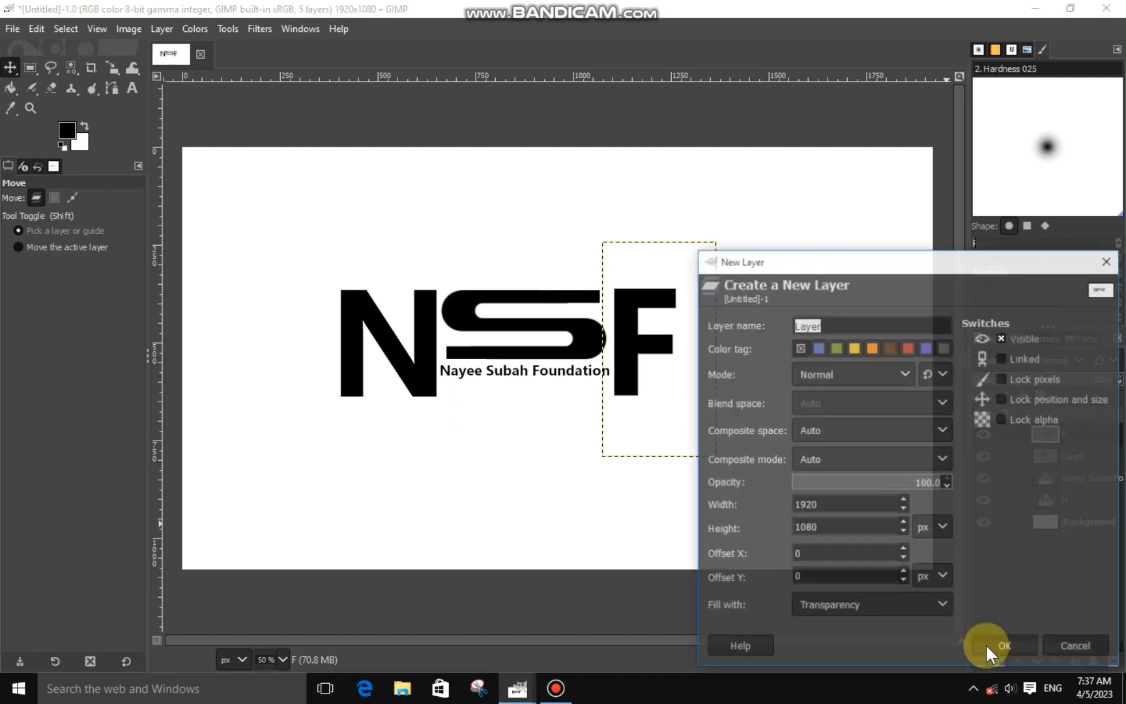
key("Return")
left_click(30, 67)
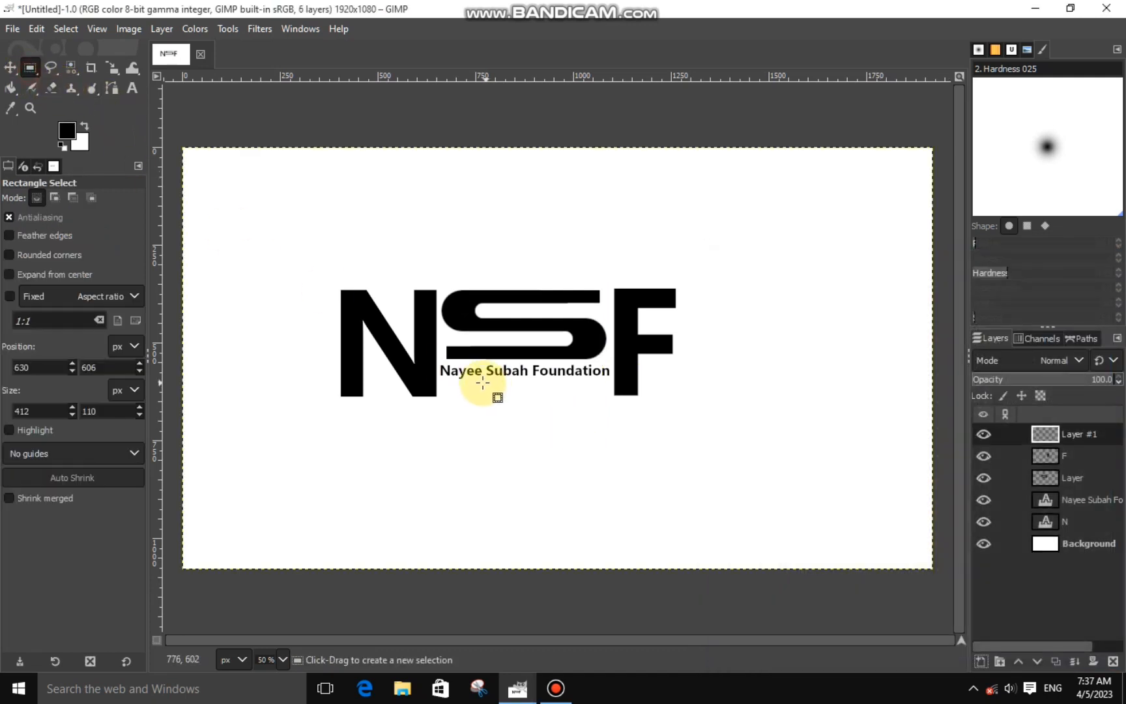
- Draw a 438 × 42 px rectangular selection beneath "Nayee Subah Foundation", fill it with the black foreground color, and deselect
left_click_drag(444, 381, 611, 396)
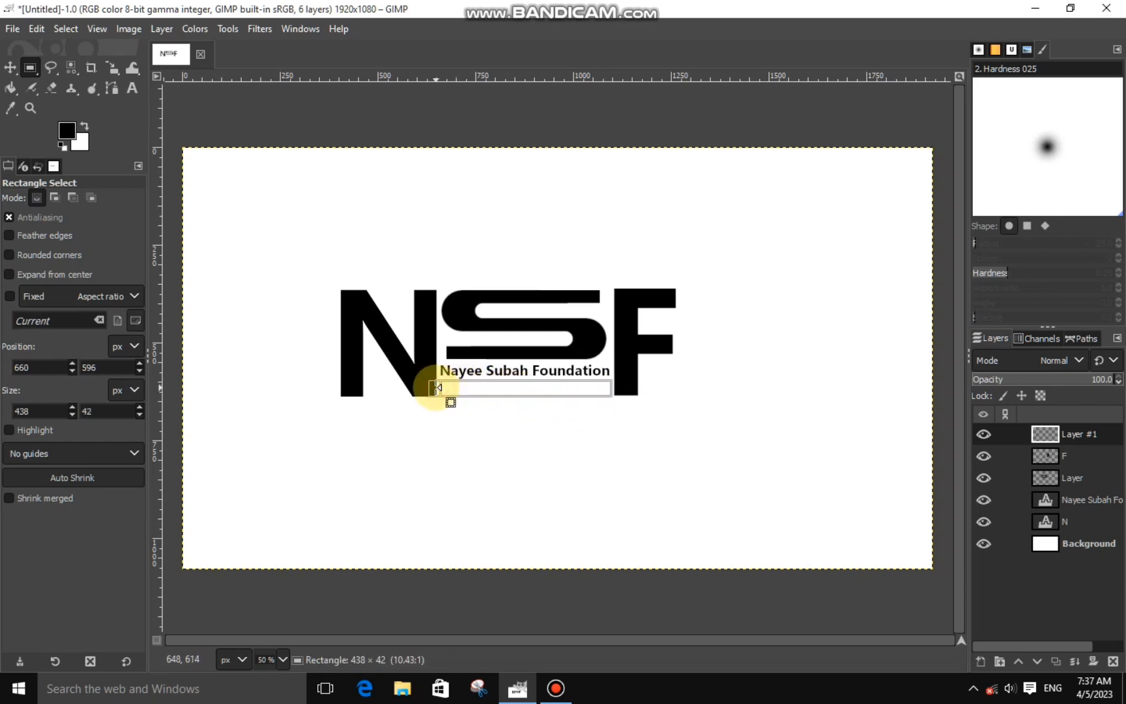
right_click(521, 402)
mouse_move(553, 434)
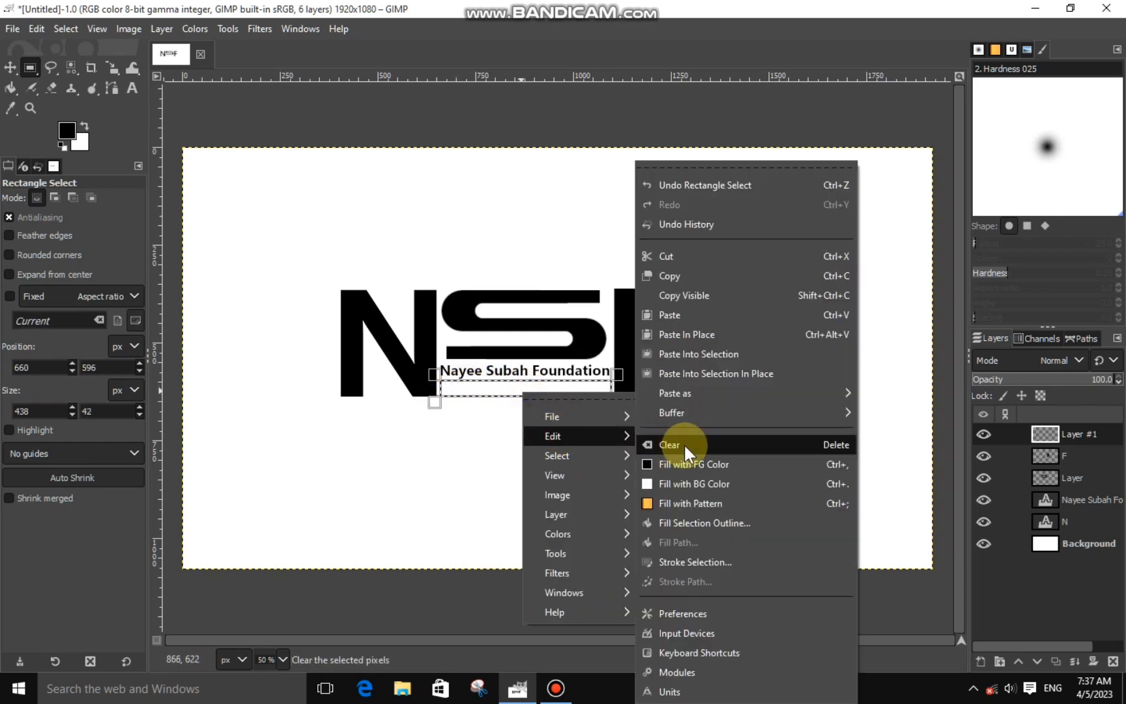
left_click(703, 467)
key("ctrl+shift+a")
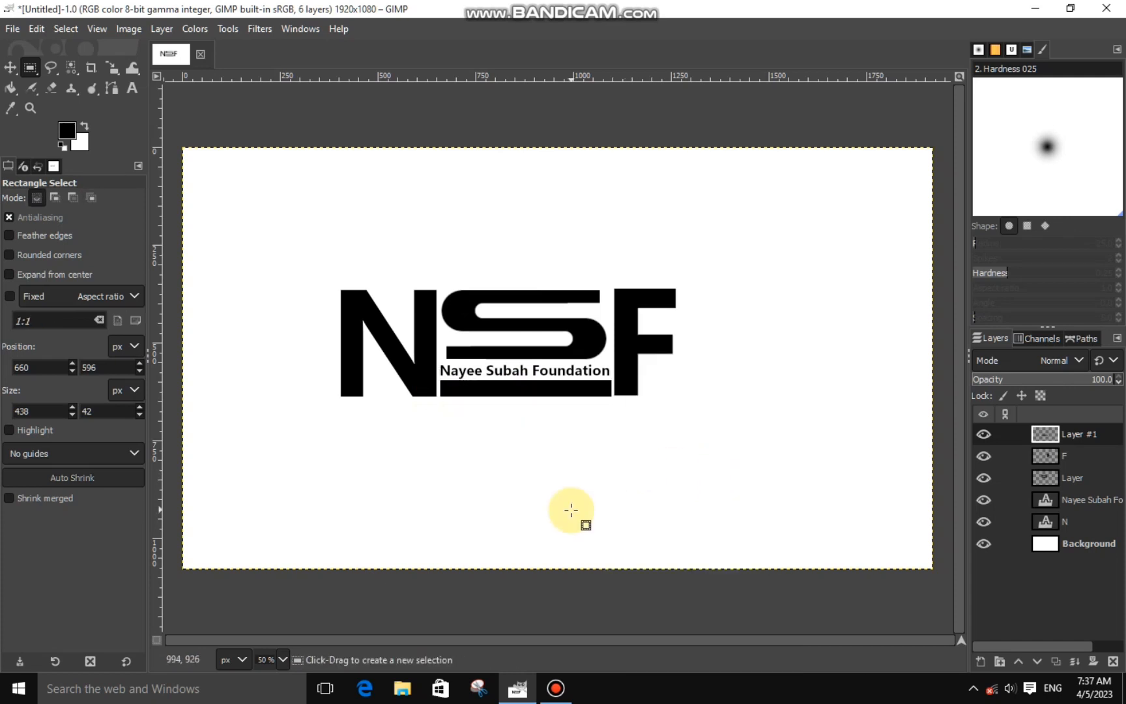
- Cut a triangular corner off the black bar's right end with Free Select so that end slants inward toward its lower edge
left_click(52, 67)
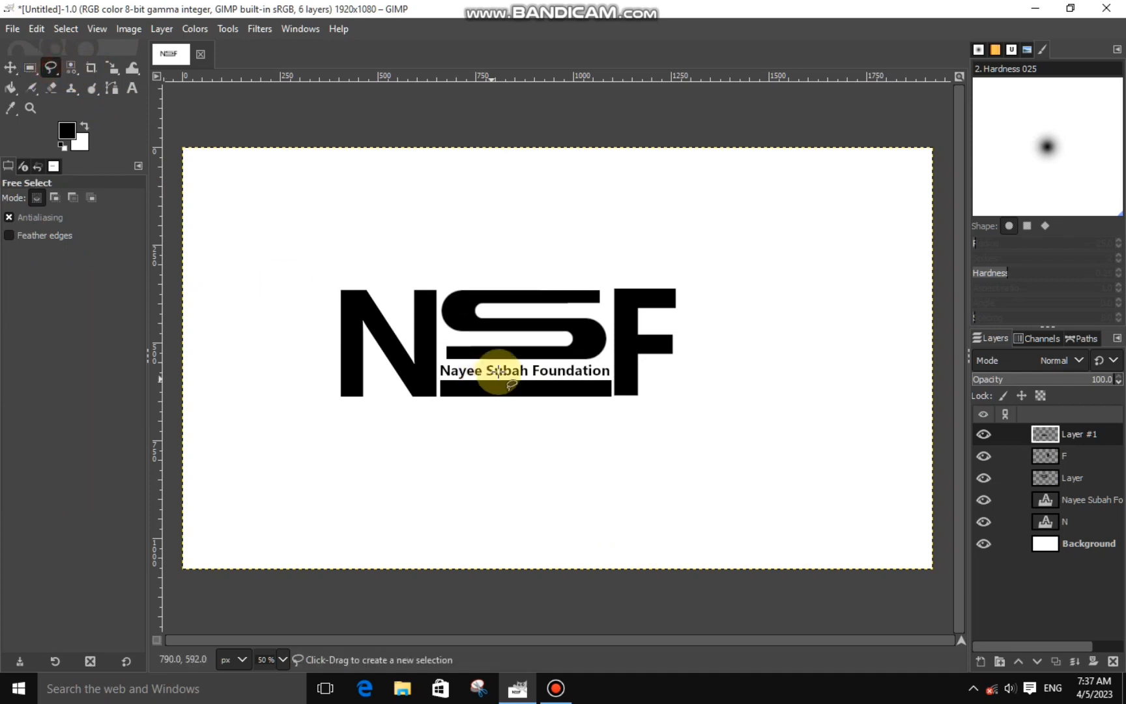
scroll(616, 378, "up", 3)
left_click(591, 367)
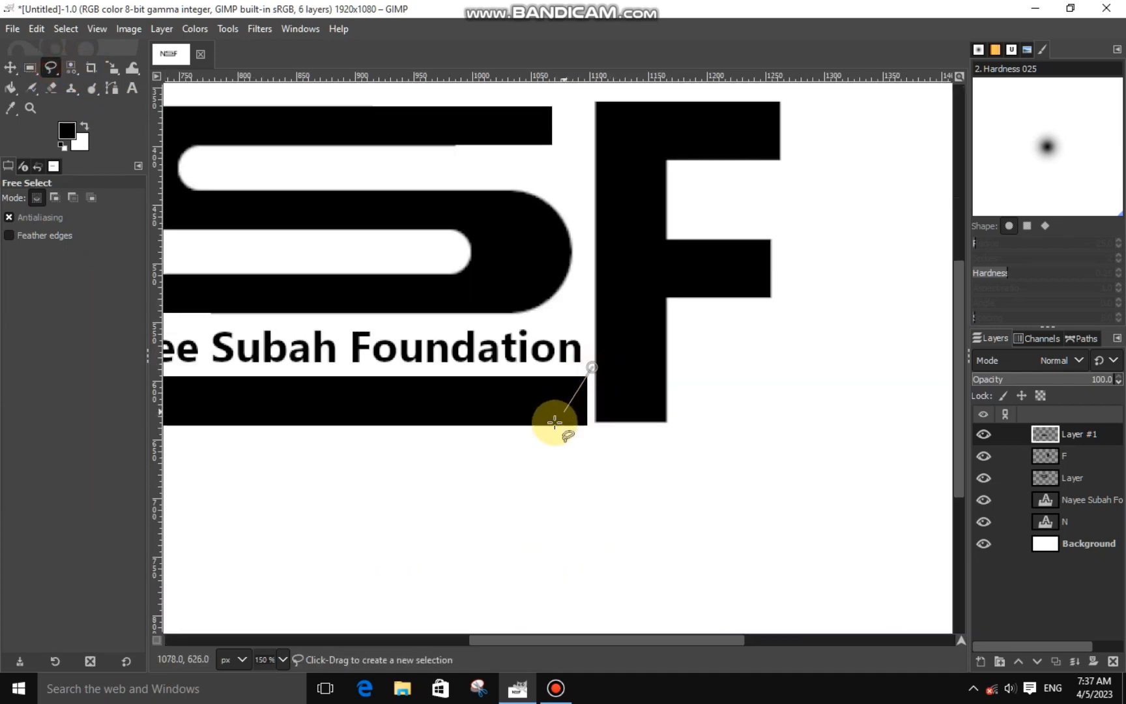
left_click(536, 445)
left_click(618, 442)
left_click(590, 367)
right_click(622, 446)
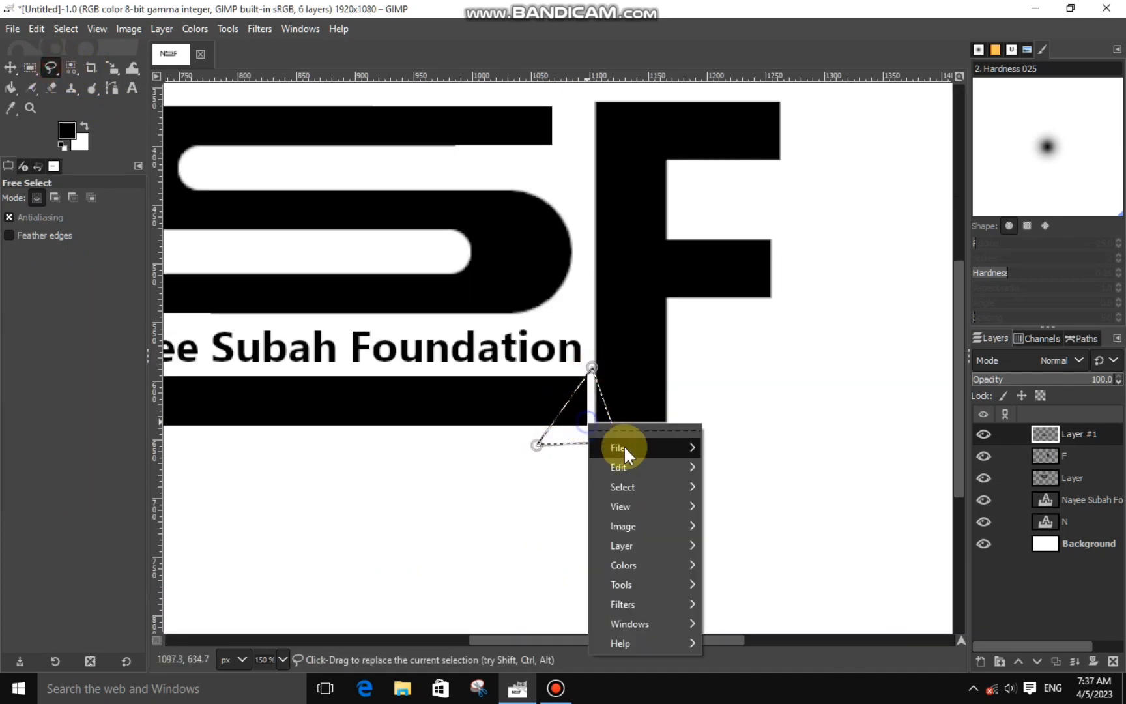
mouse_move(625, 465)
left_click(728, 259)
- Cut a matching triangular corner off the black bar's left end with Free Select so the bar narrows downward
left_click_drag(636, 639, 517, 640)
left_click(411, 376)
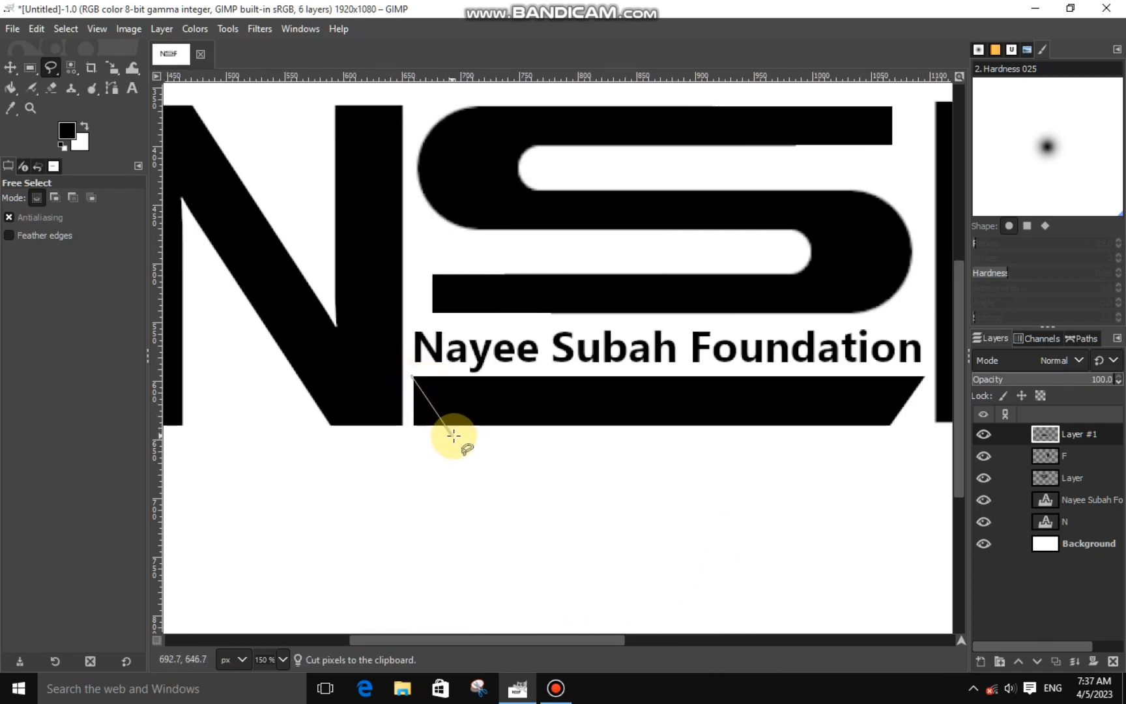
left_click(454, 435)
left_click(398, 439)
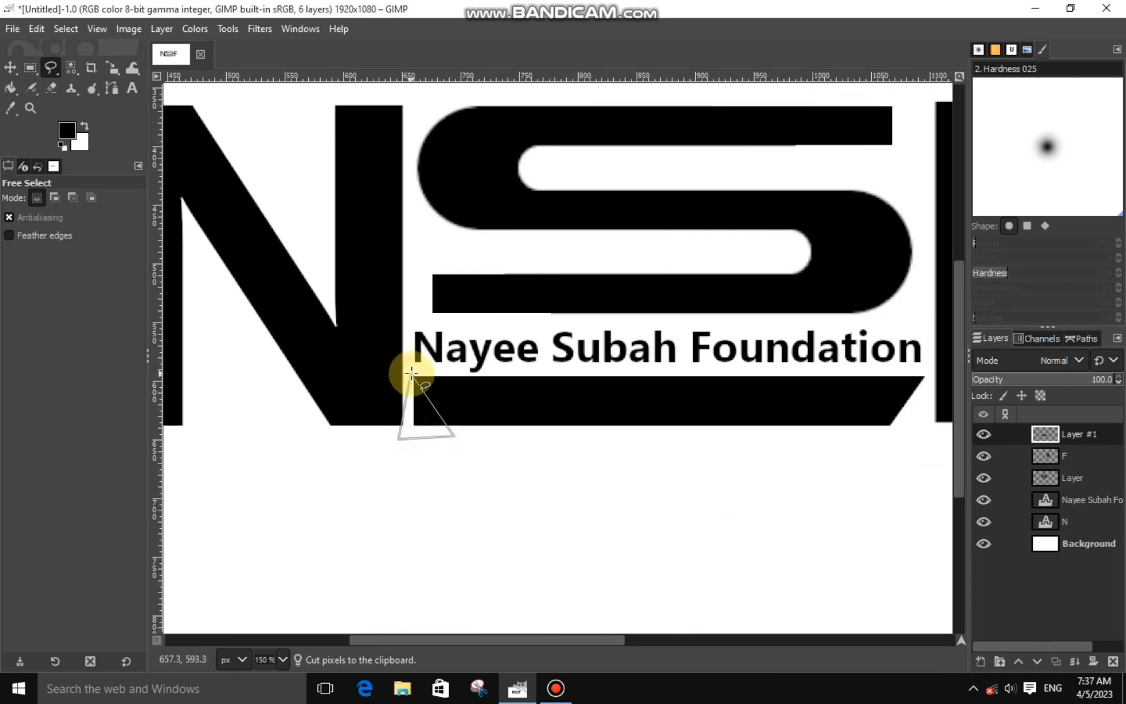
left_click(411, 373)
key("ctrl+x")
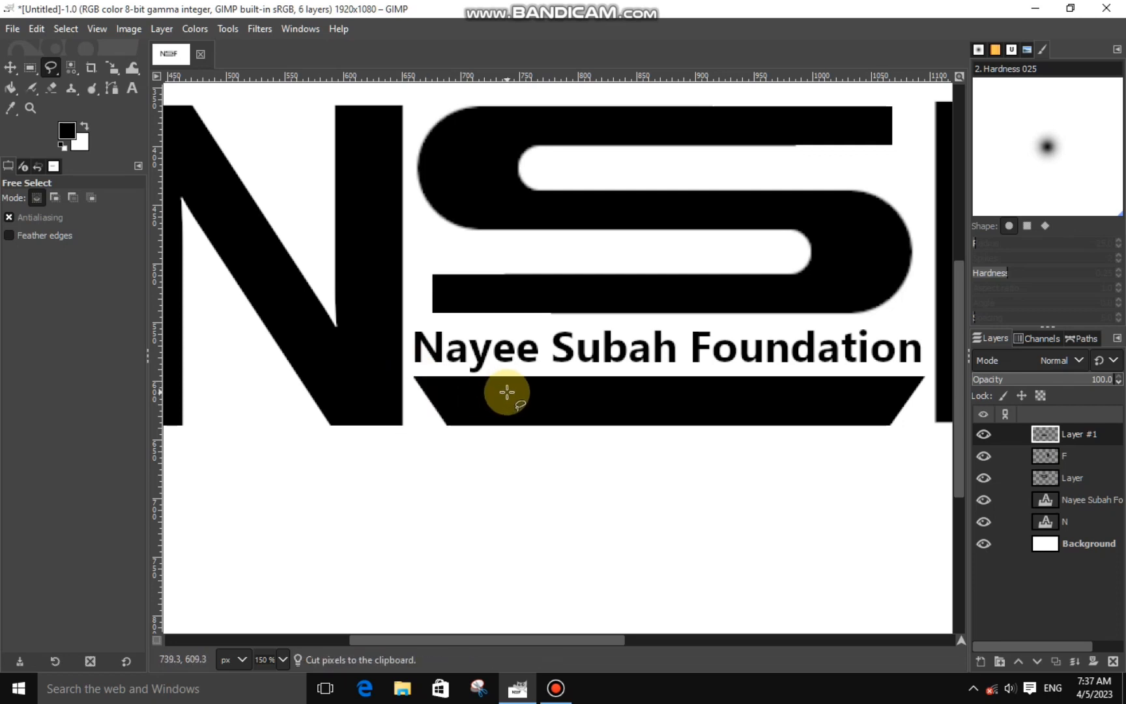
scroll(507, 392, "down", 3)
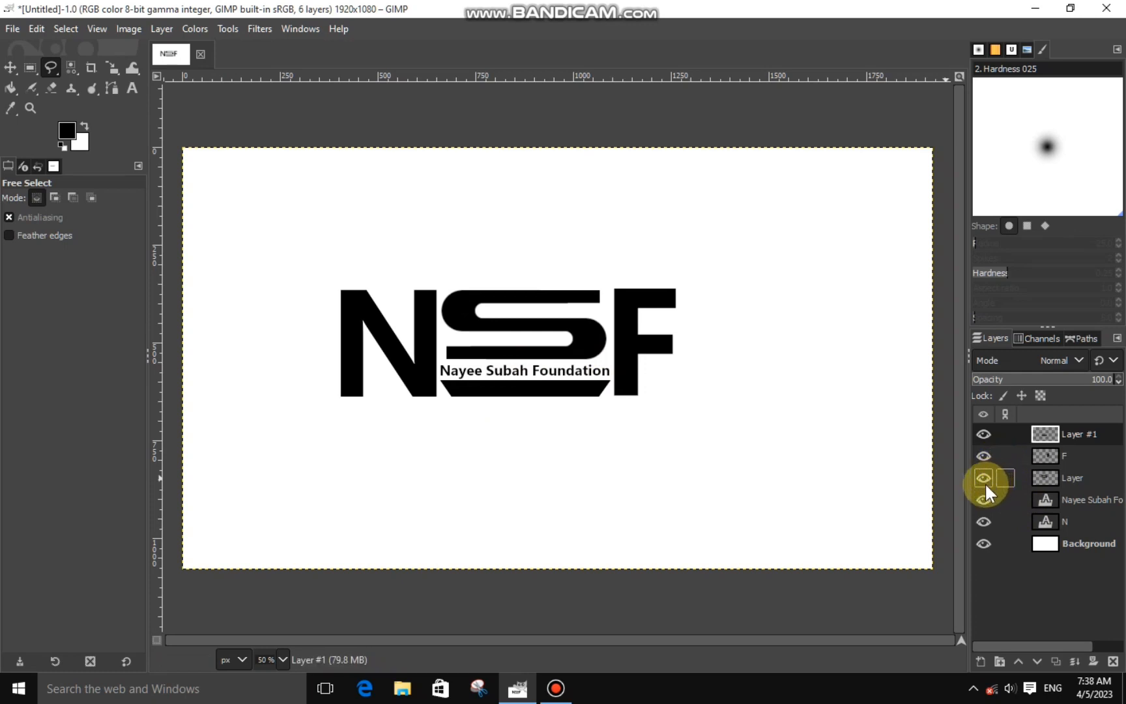
- Select the N by color on its layer, set the foreground color to green (3ac200), and fill the letter with it
left_click(1043, 520)
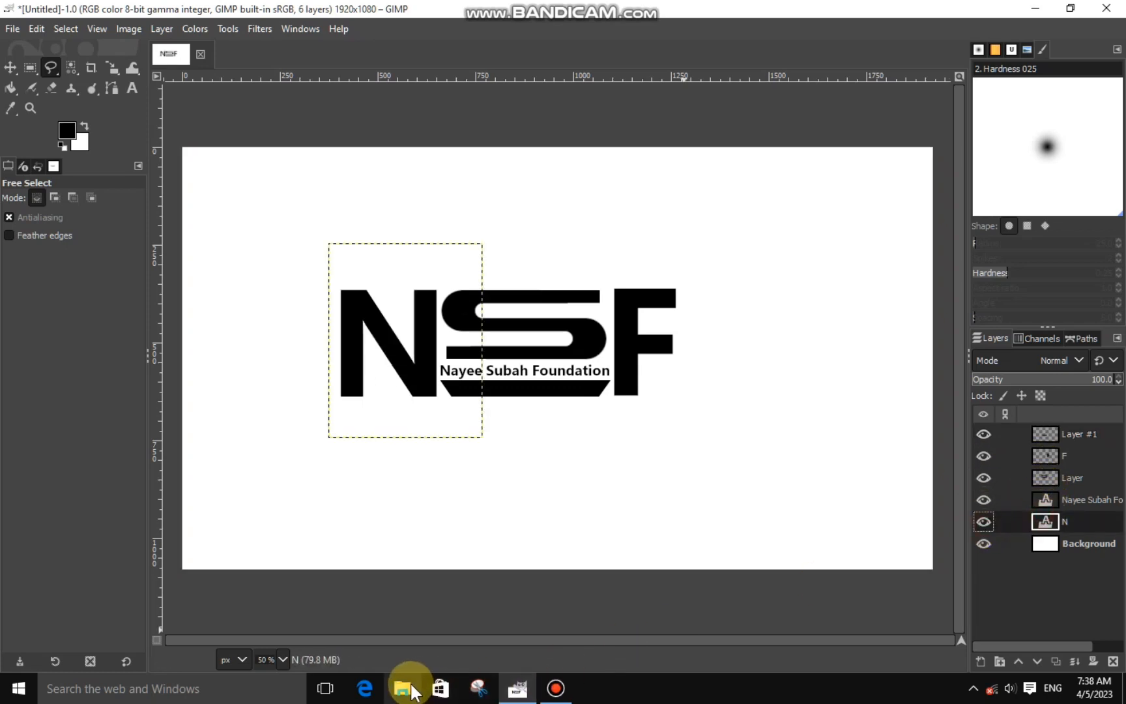
left_click(69, 67)
left_click(352, 372)
right_click(356, 370)
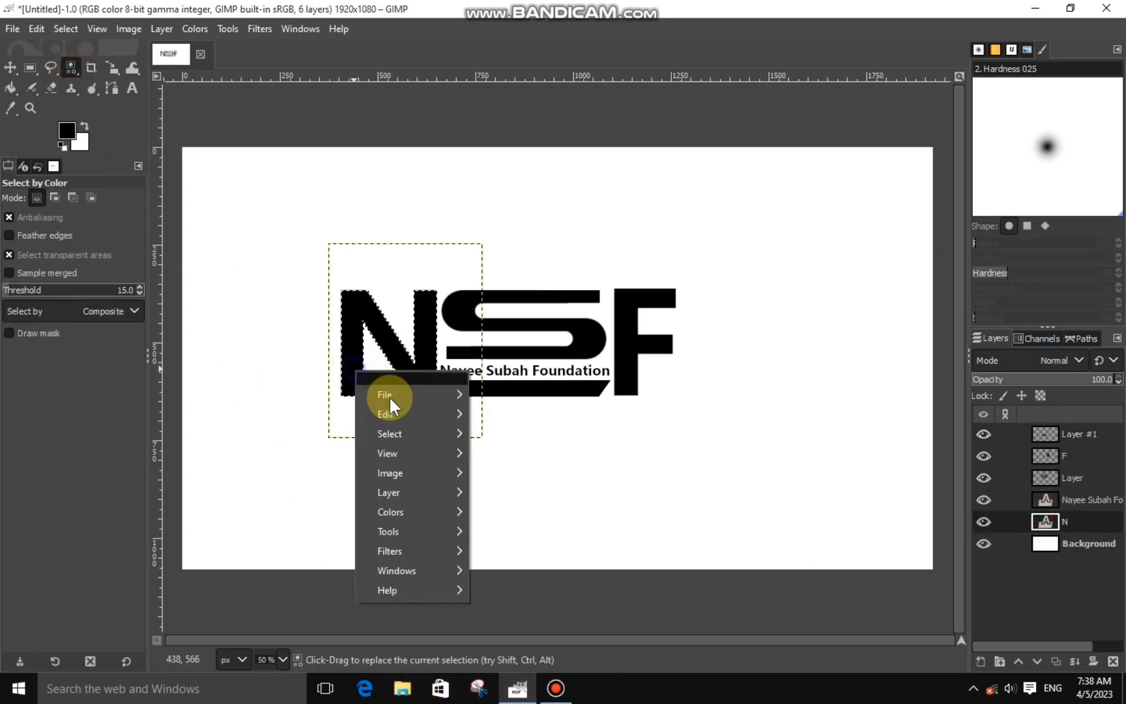
left_click(66, 133)
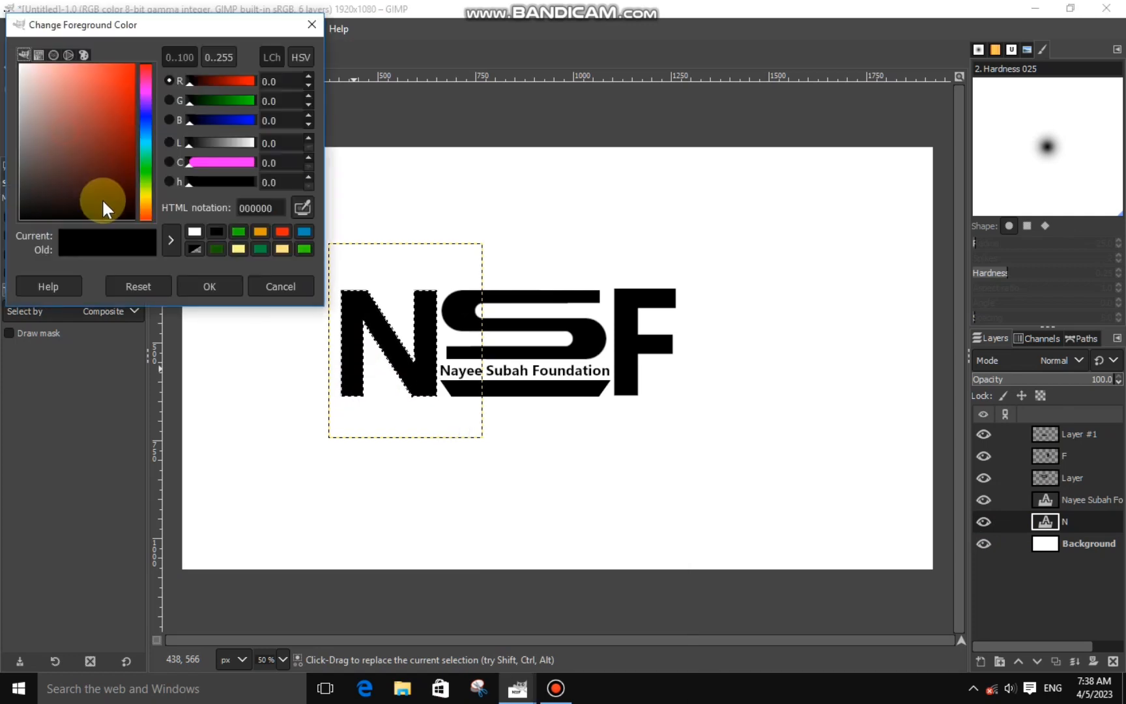
left_click(147, 176)
left_click(134, 102)
left_click(212, 283)
right_click(383, 337)
mouse_move(449, 382)
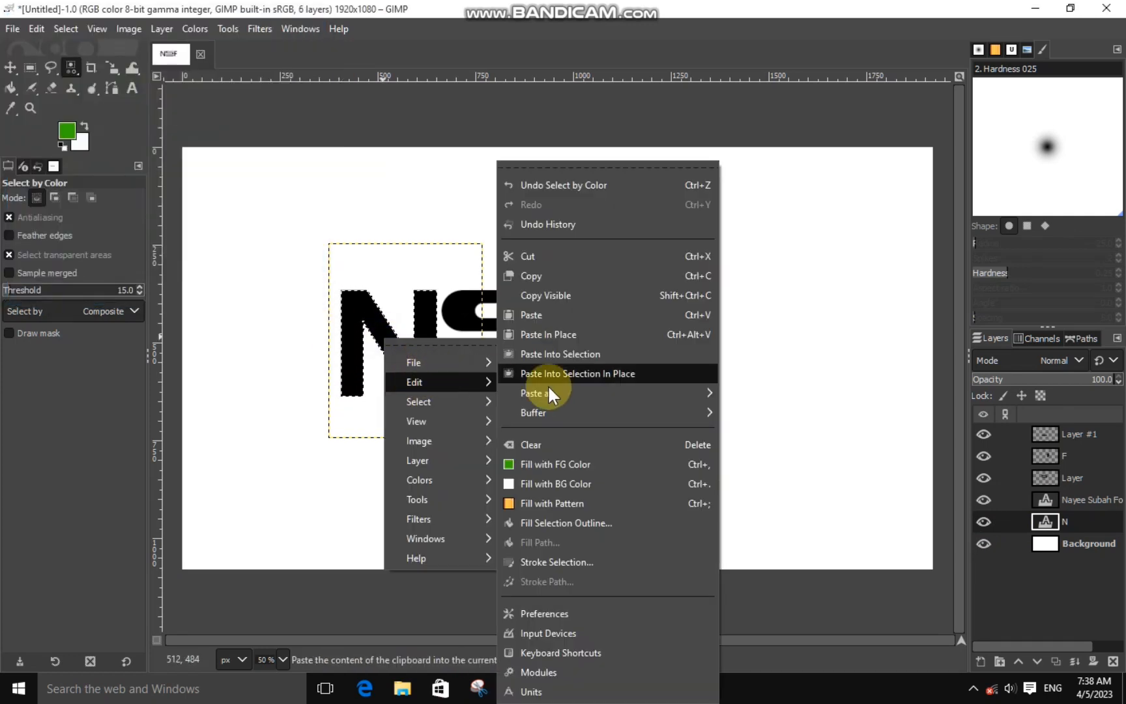
left_click(551, 464)
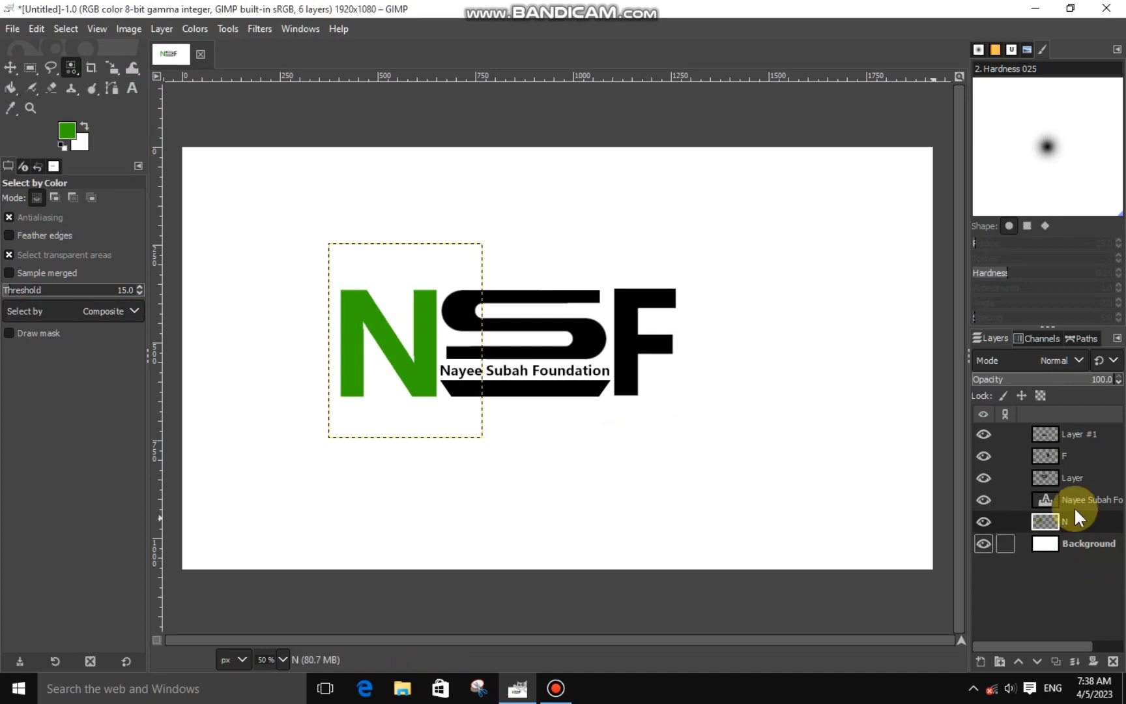
- Select the F by color on its layer, fill it with the same green foreground color, and deselect
left_click(1042, 500)
left_click(1042, 477)
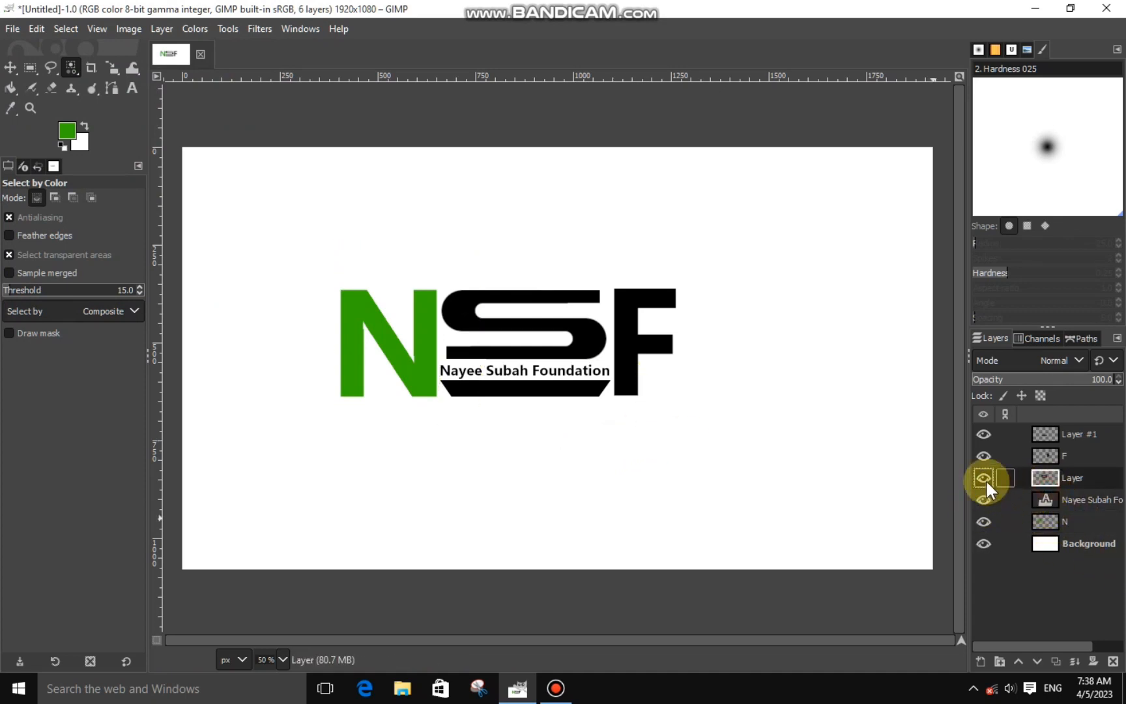
left_click(983, 478)
left_click(983, 477)
left_click(1025, 460)
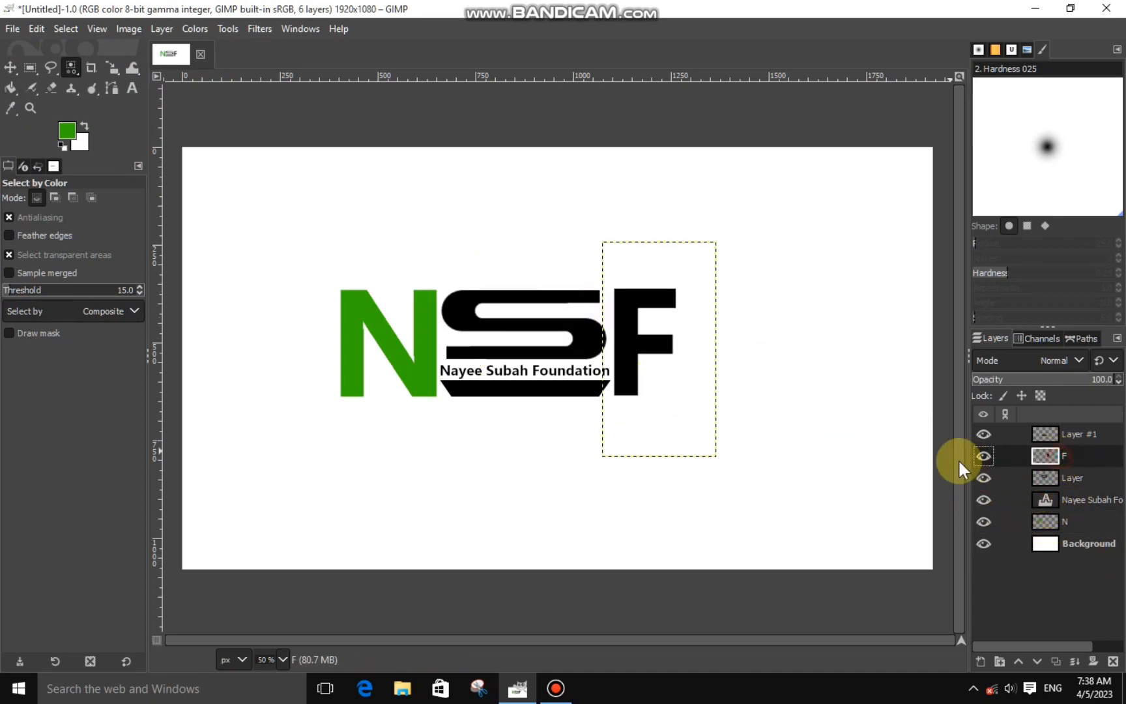
left_click(983, 456)
left_click(983, 456)
left_click(637, 342)
right_click(642, 346)
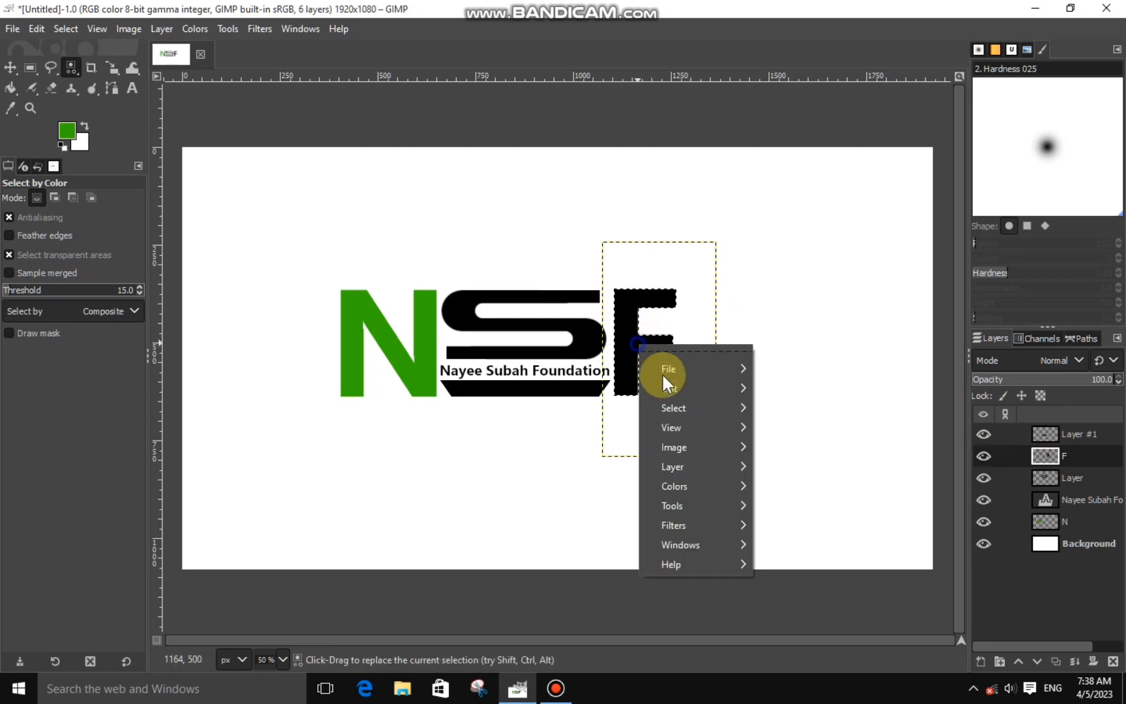
mouse_move(671, 385)
left_click(806, 462)
key("ctrl+shift+a")
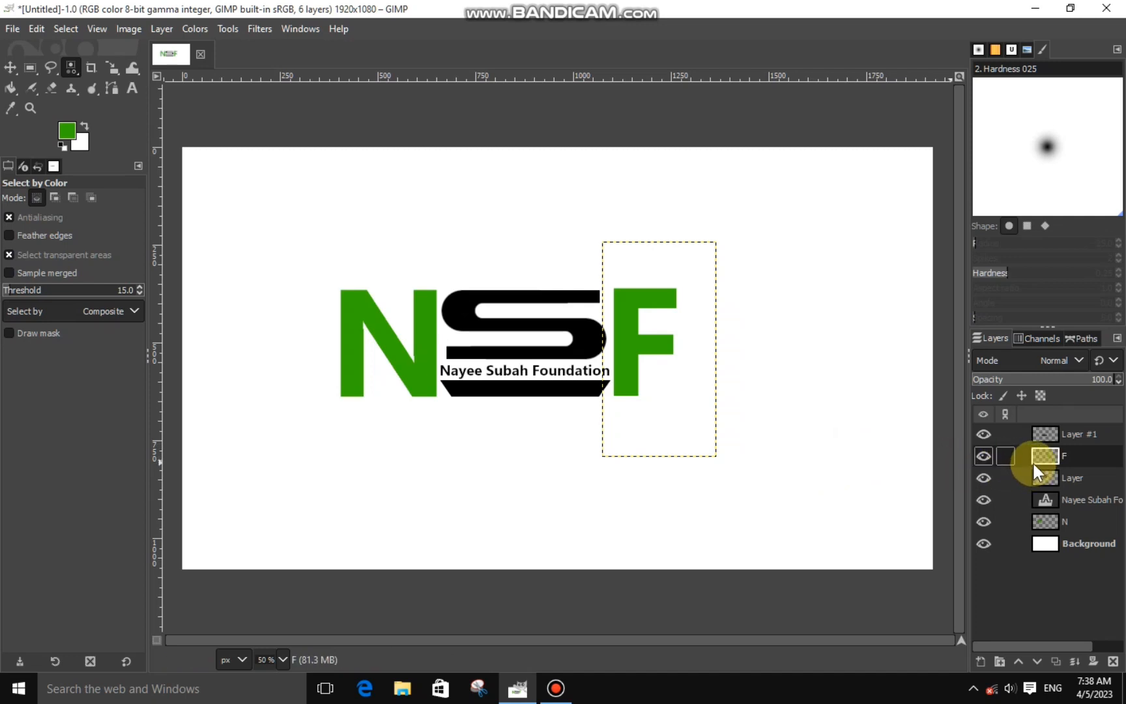
- Select the black S by color on its layer and activate the Gradient tool
left_click(1043, 431)
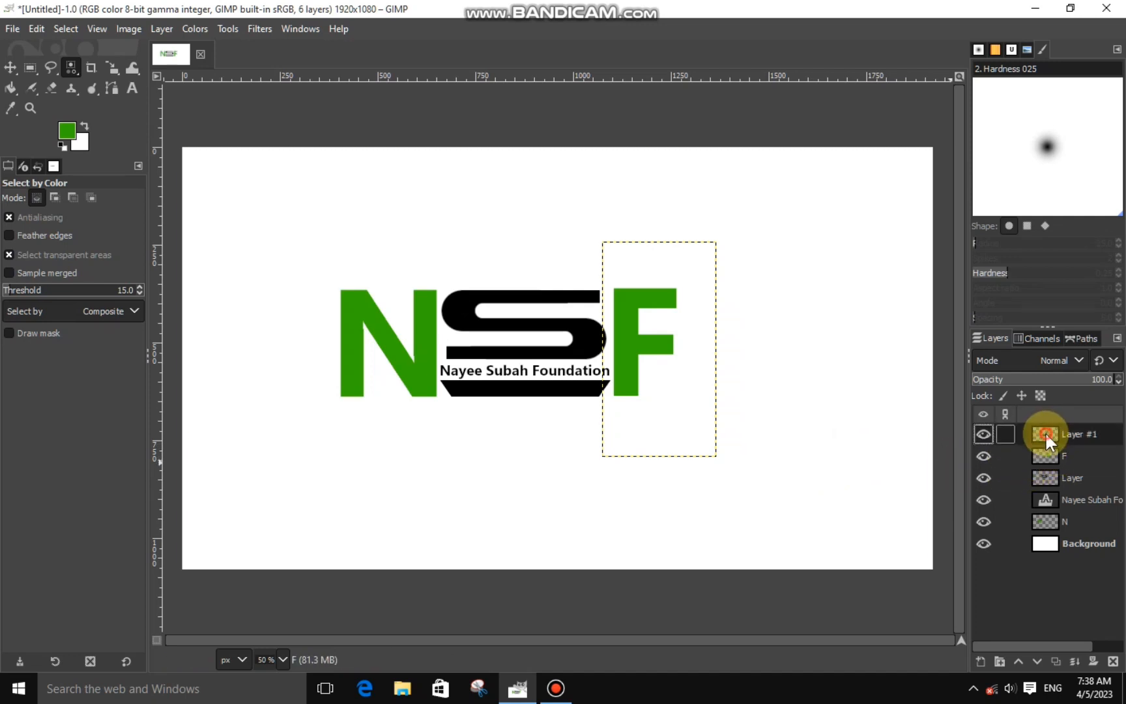
left_click(1042, 477)
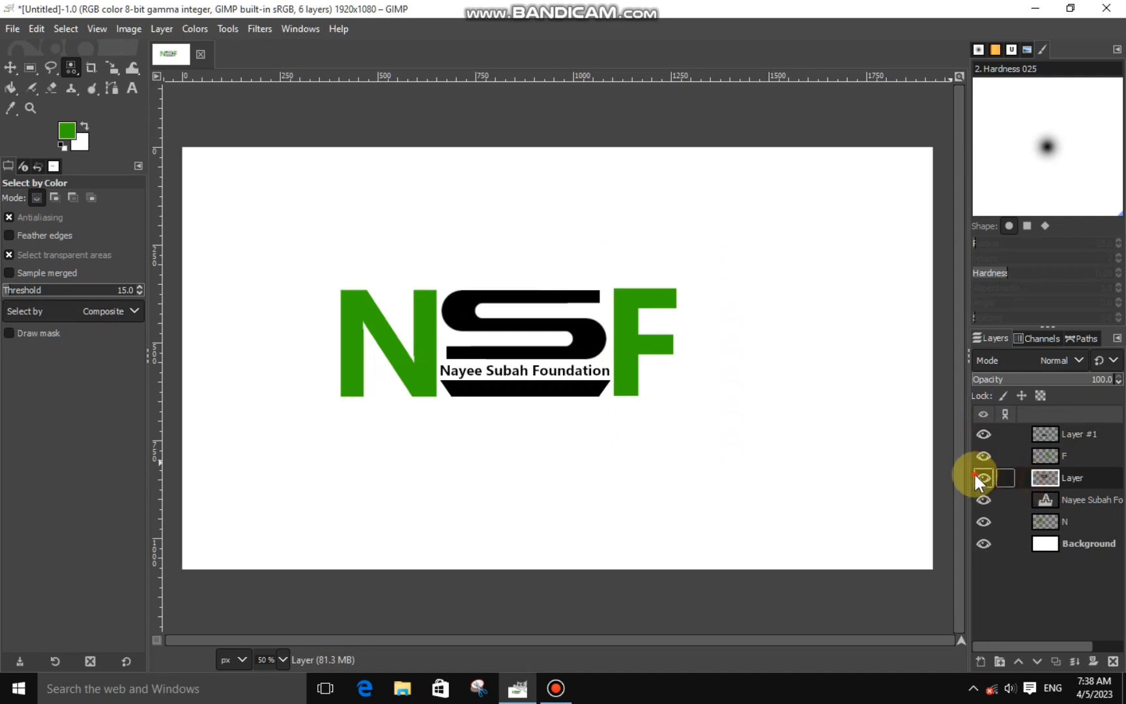
right_click(589, 344)
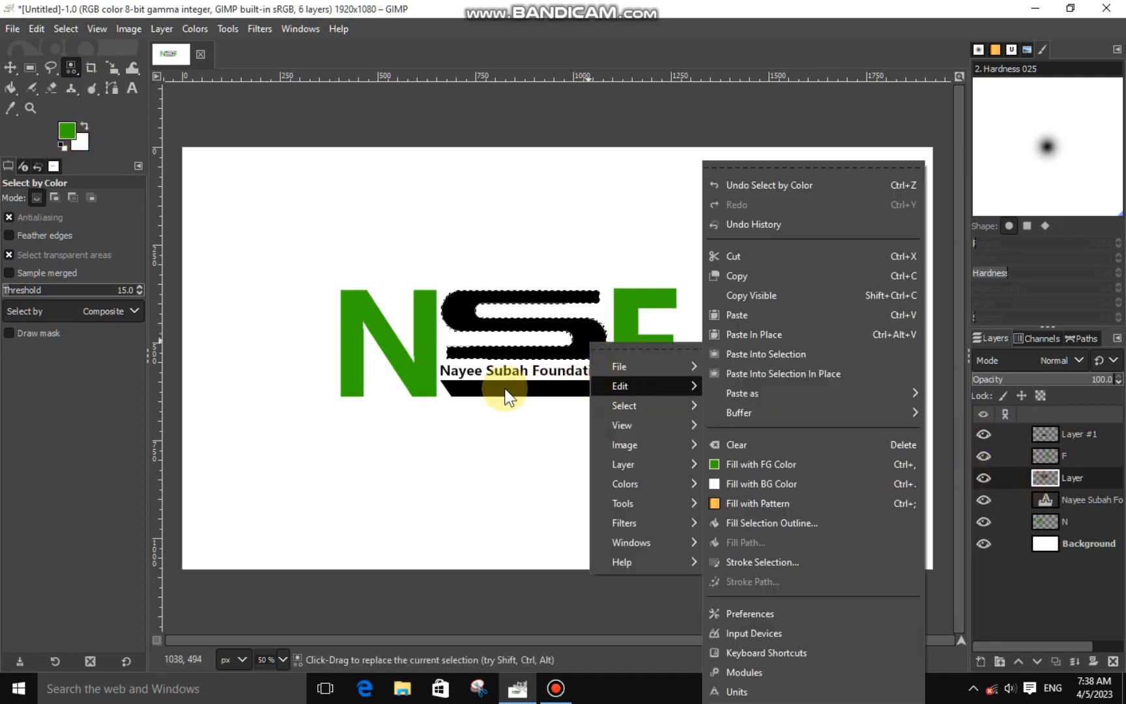
left_click(83, 223)
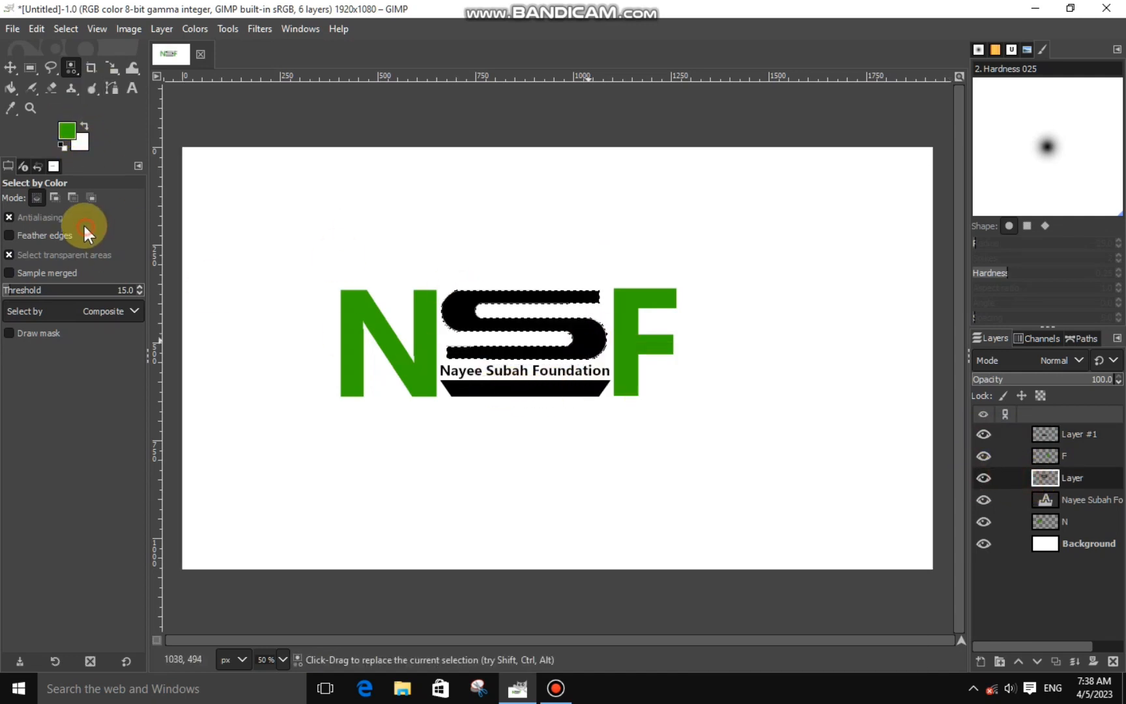
right_click(16, 89)
left_click(33, 107)
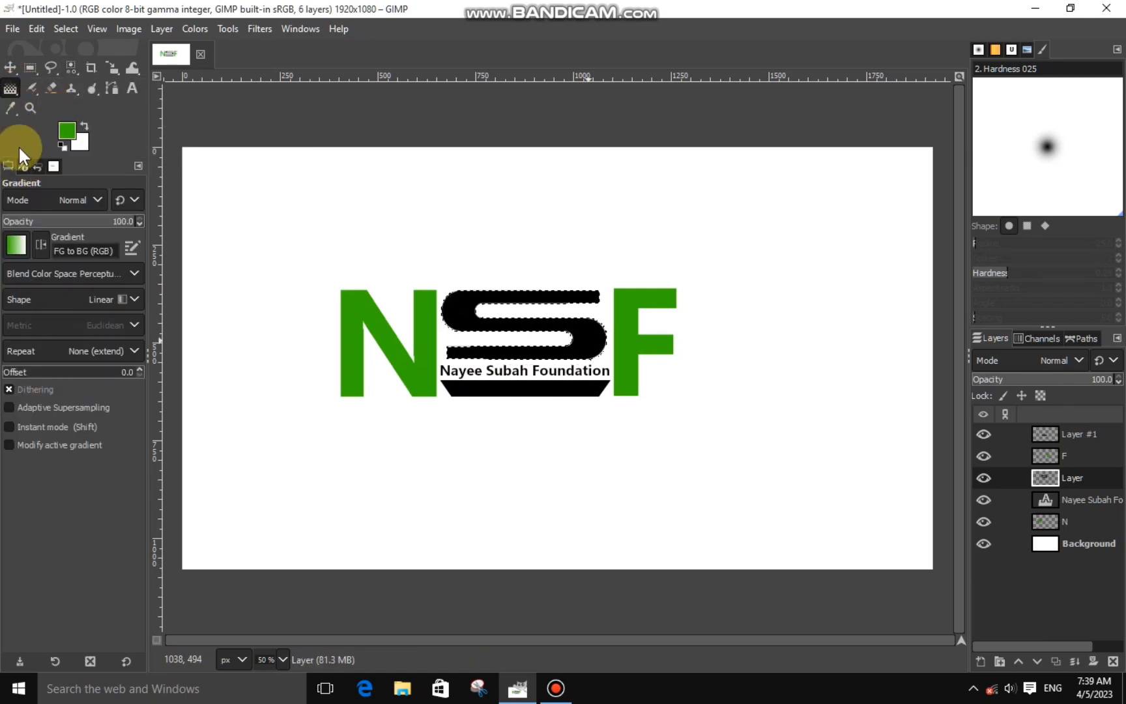
- Apply the Crown molding gradient horizontally across the selected S, from the N's right edge to the F
left_click(15, 244)
left_click_drag(131, 271, 133, 319)
left_click(37, 391)
left_click_drag(425, 322, 651, 325)
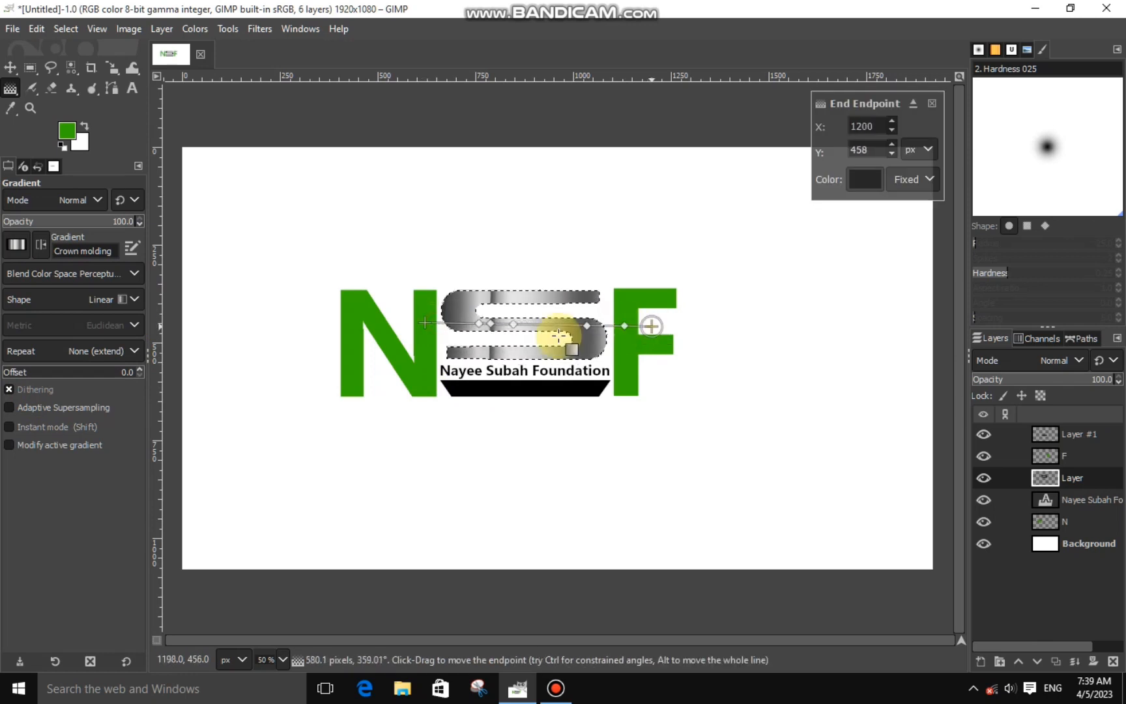
- Reposition the gradient stops across the S, with the third stop at 46.22, apply the gradient, and activate Select by Color
left_click(529, 323)
left_click_drag(493, 328, 550, 329)
left_click(488, 328)
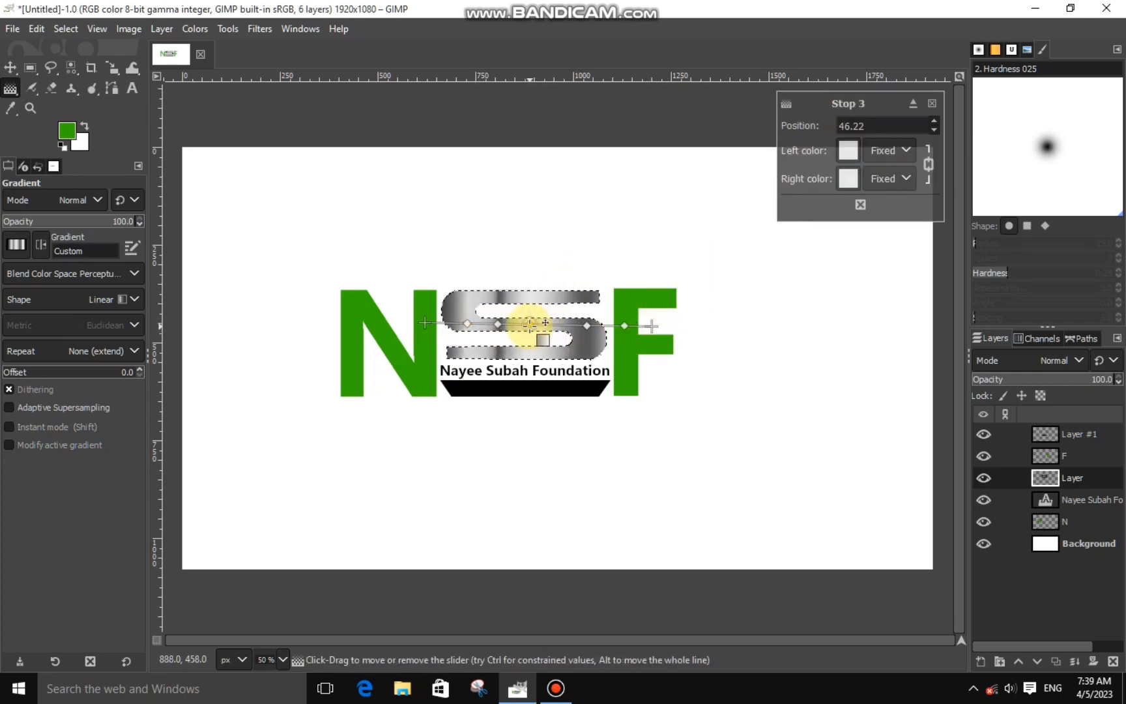
left_click(9, 67)
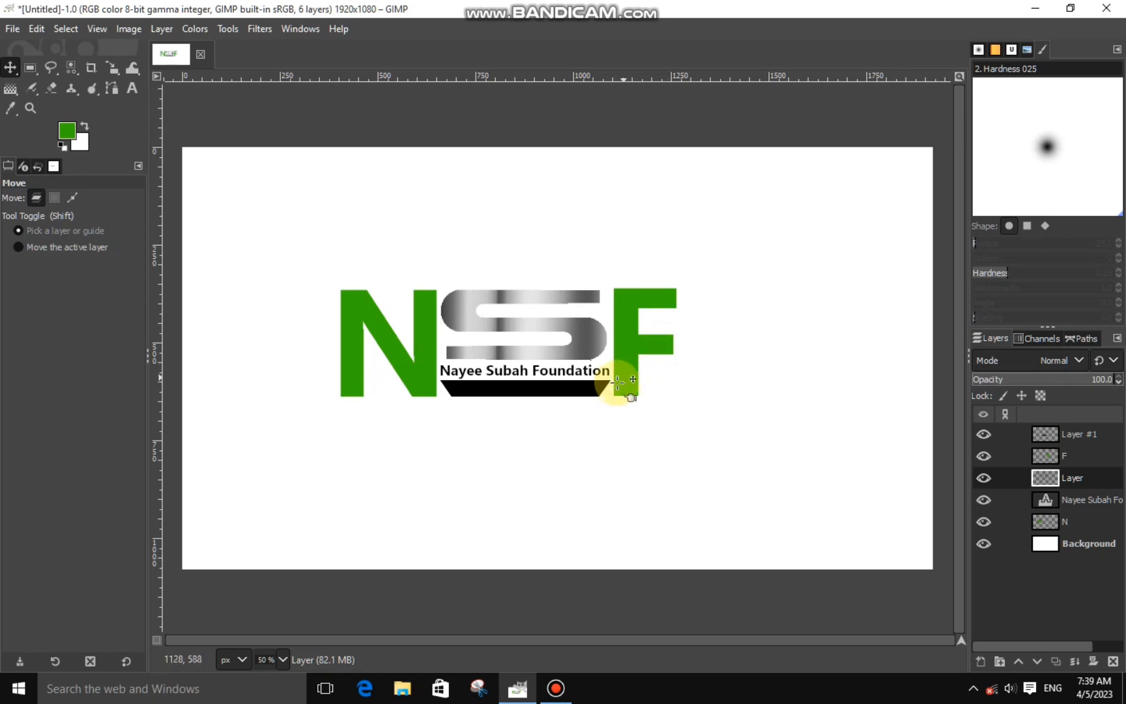
scroll(466, 387, "up", 3)
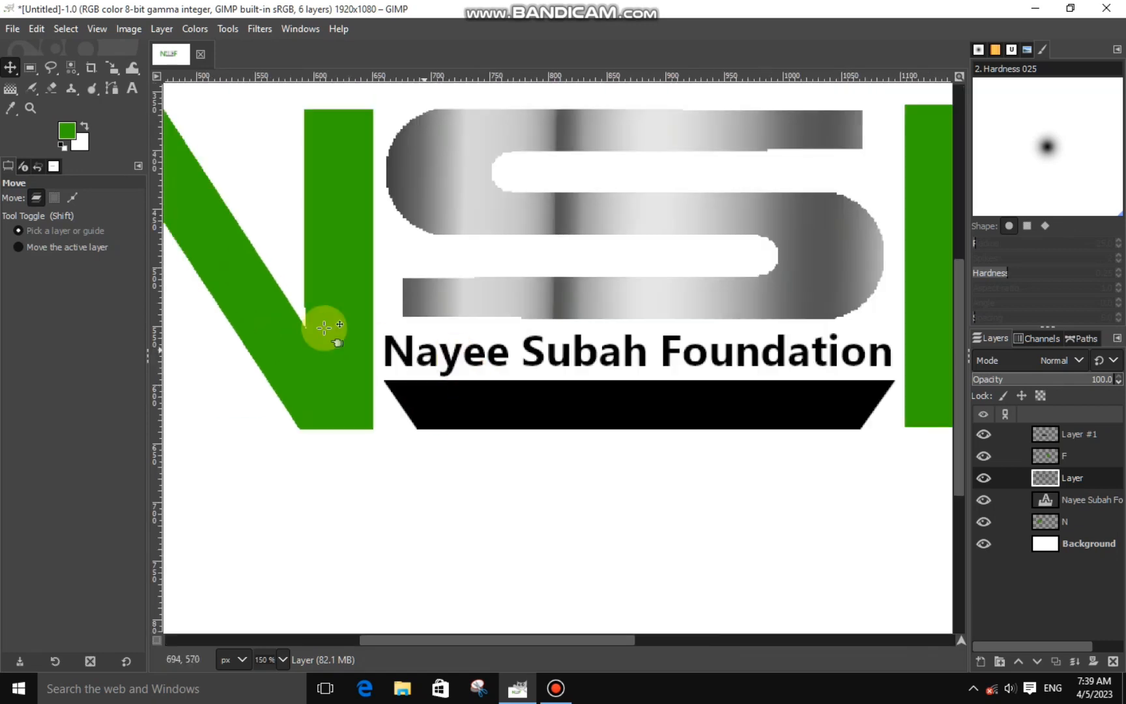
left_click(72, 68)
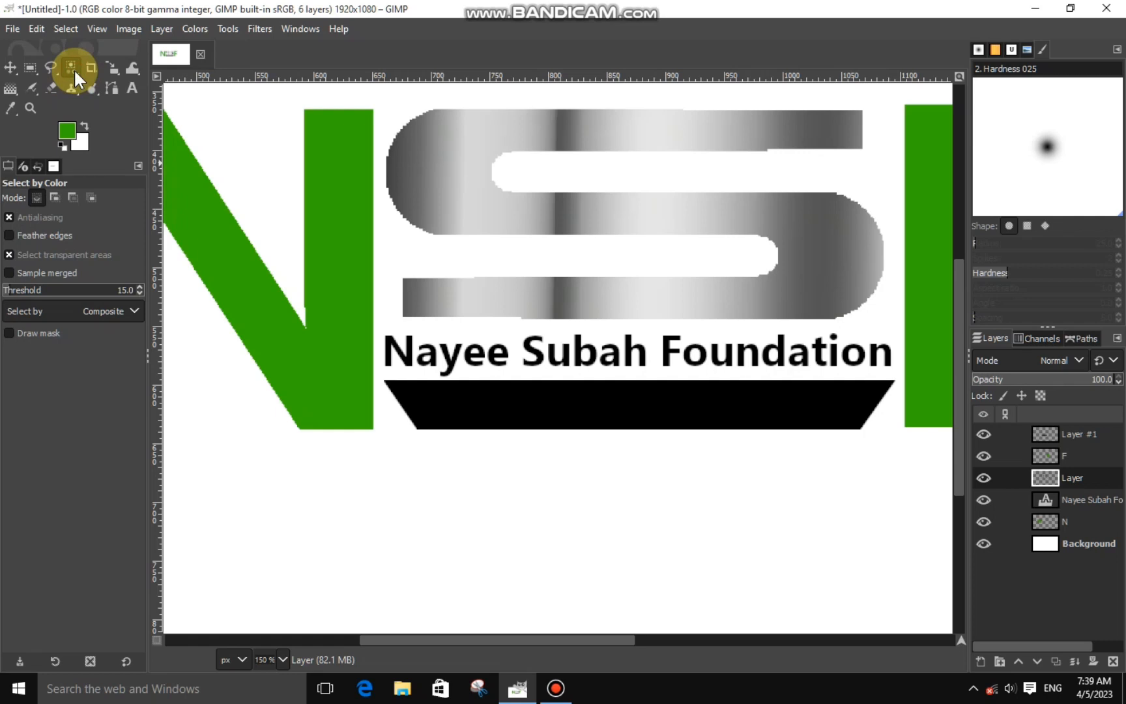
left_click(389, 350)
key("ctrl+shift+a")
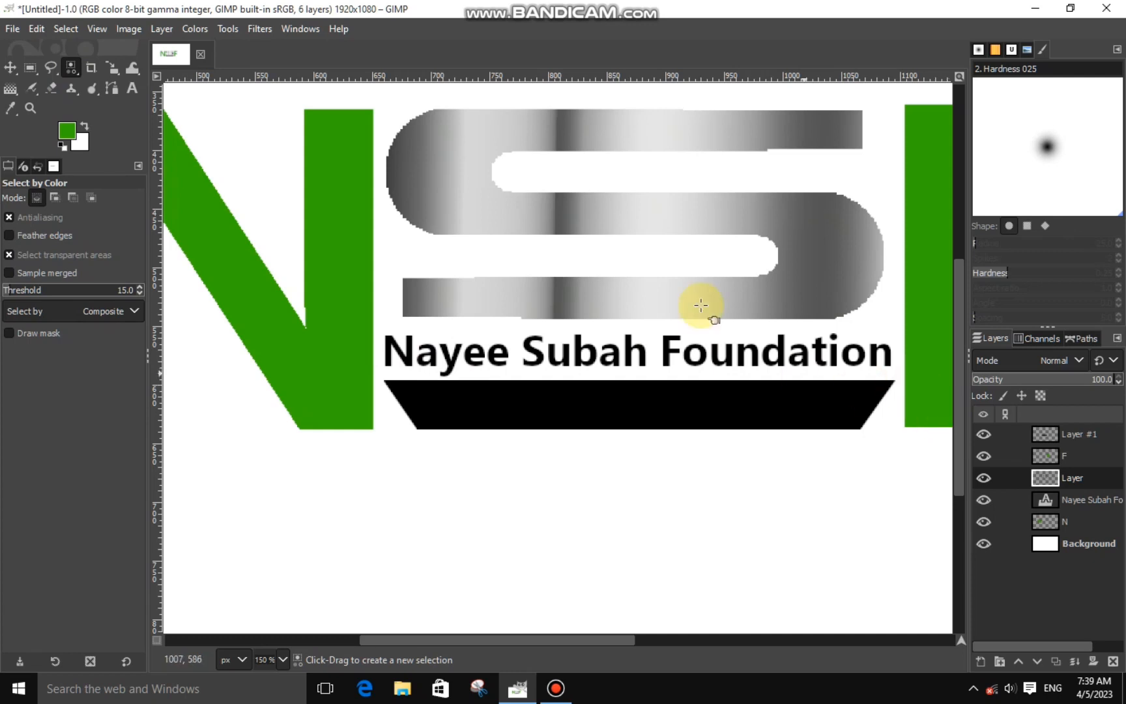
left_click(409, 358)
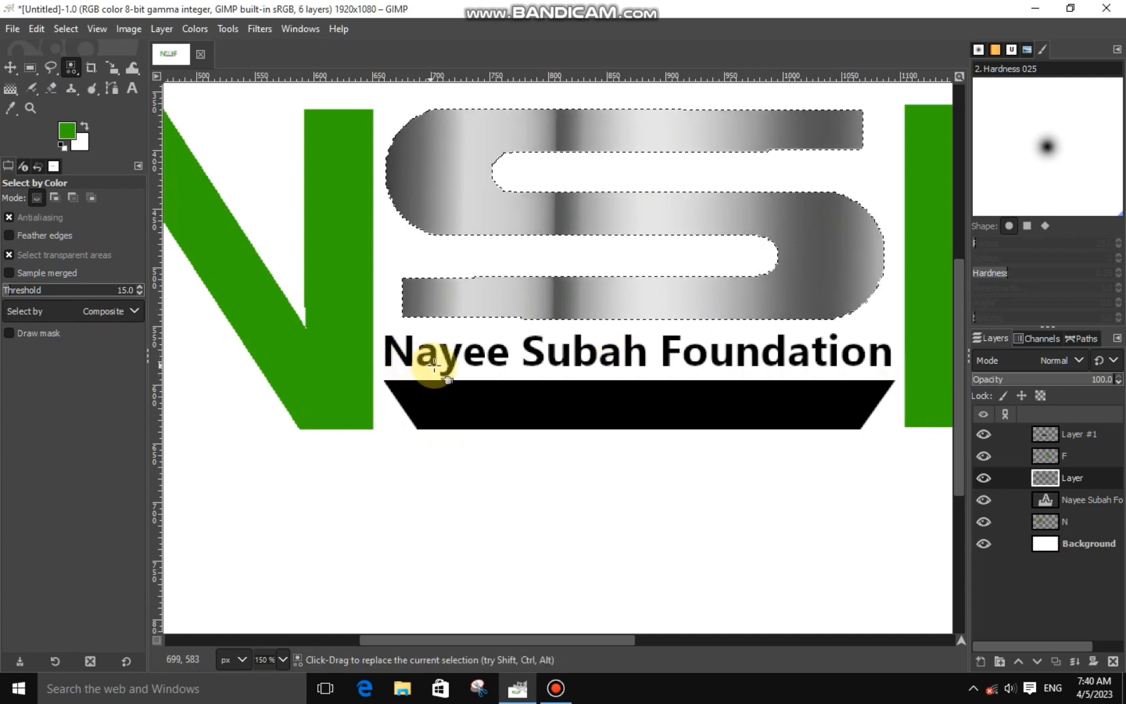
- Select the foundation name by color on its layer, change the foreground color to blue, and fill the letters with it
left_click(1035, 498)
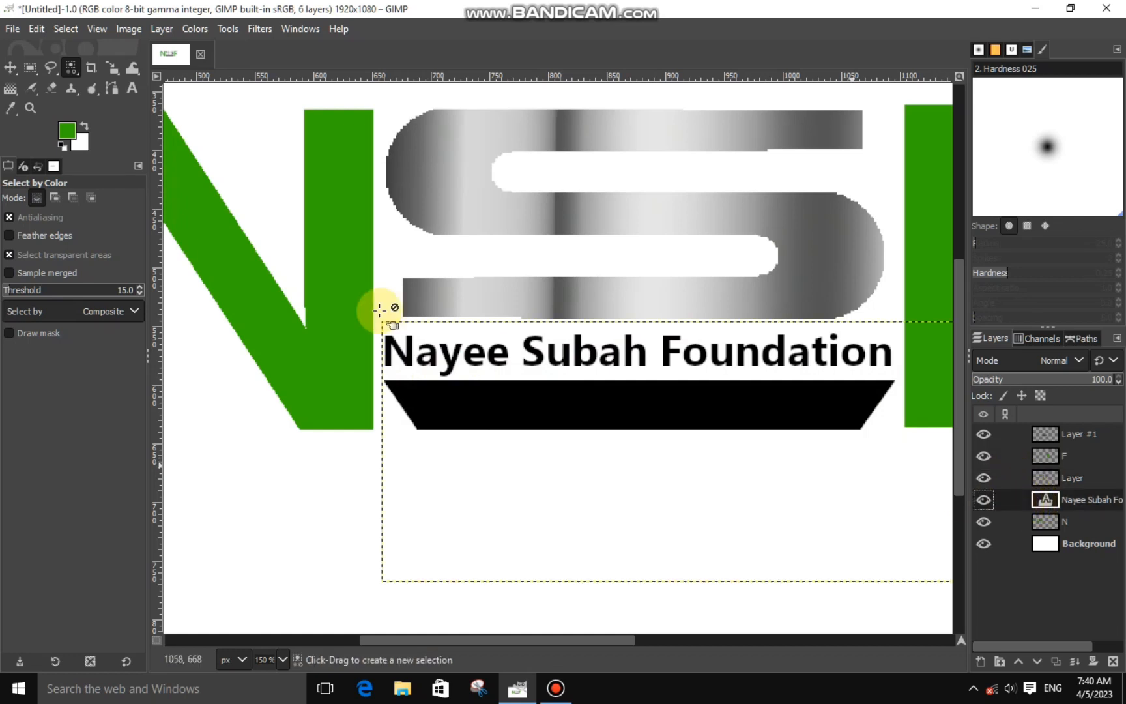
left_click(409, 358)
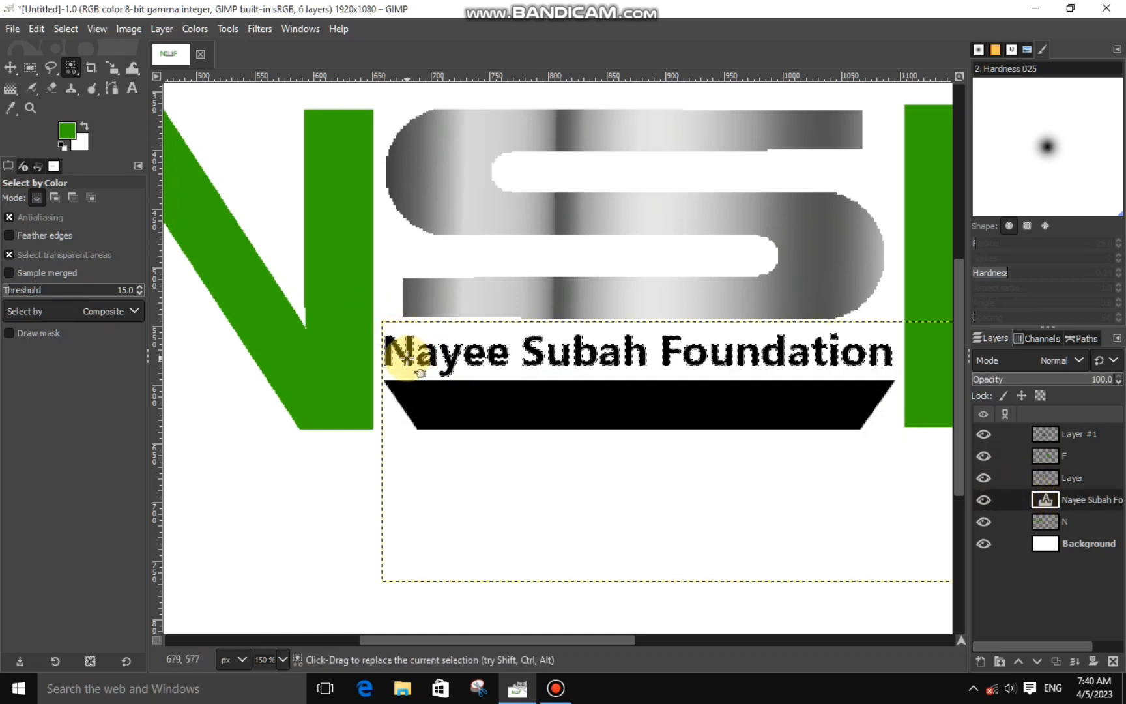
left_click(67, 131)
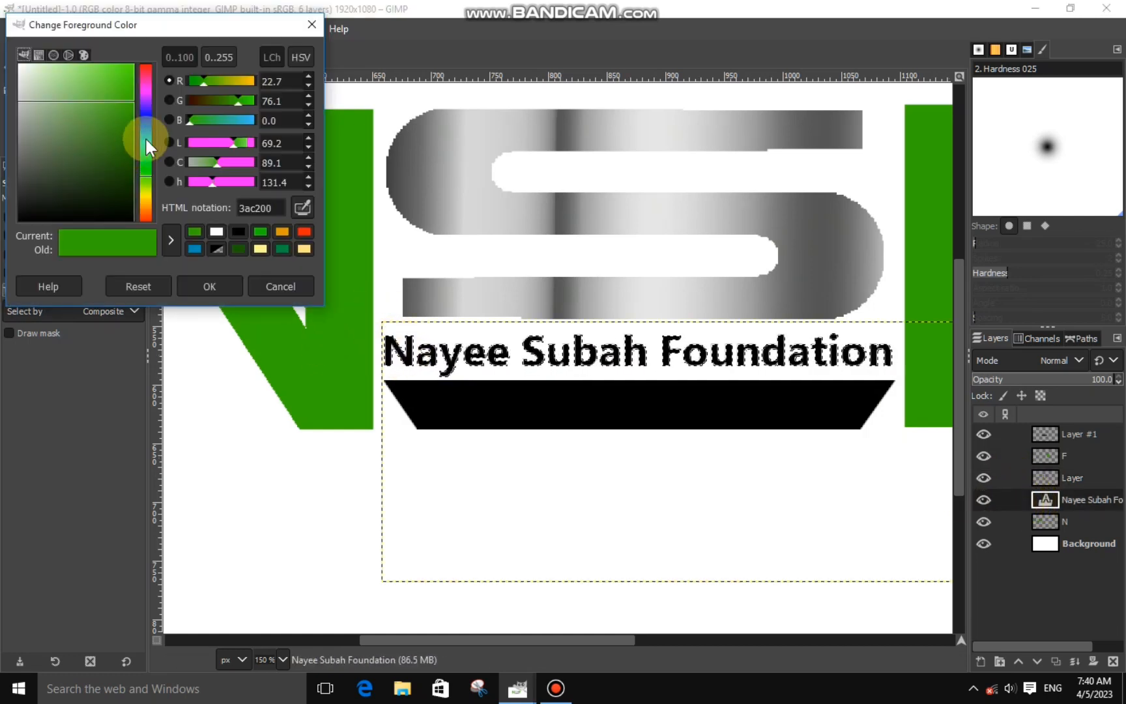
mouse_move(146, 144)
left_mouse_down()
mouse_move(126, 108)
mouse_move(155, 126)
mouse_move(145, 134)
left_mouse_up()
left_click(195, 286)
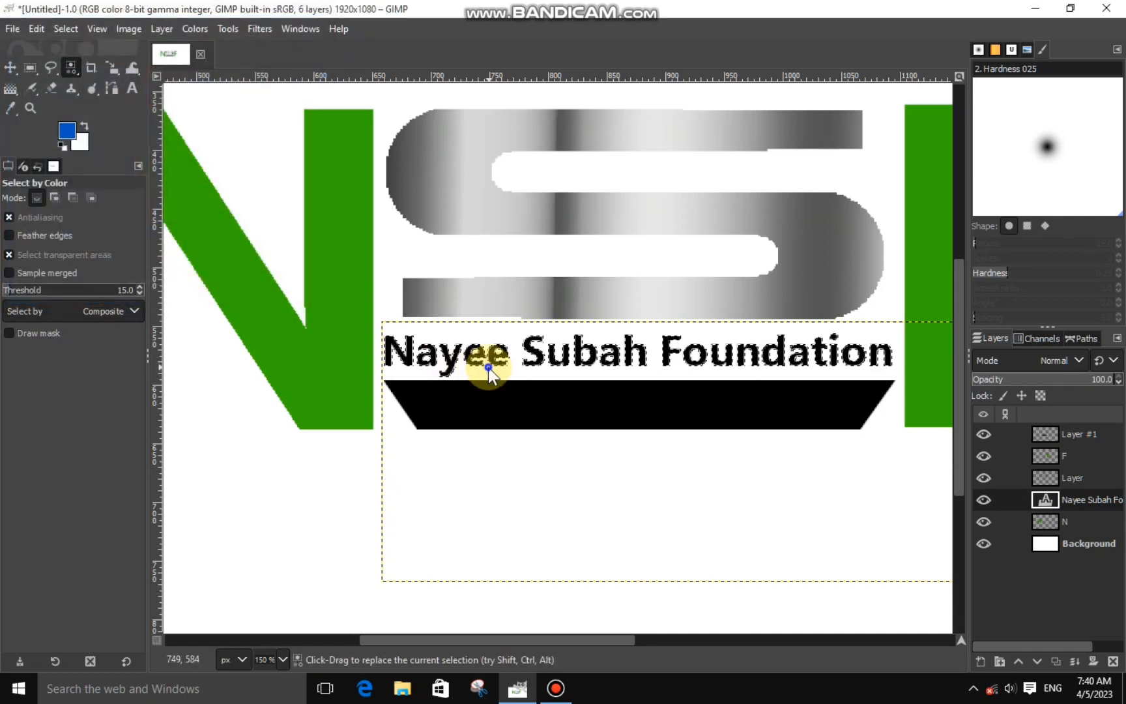
right_click(488, 369)
mouse_move(519, 413)
left_click(664, 463)
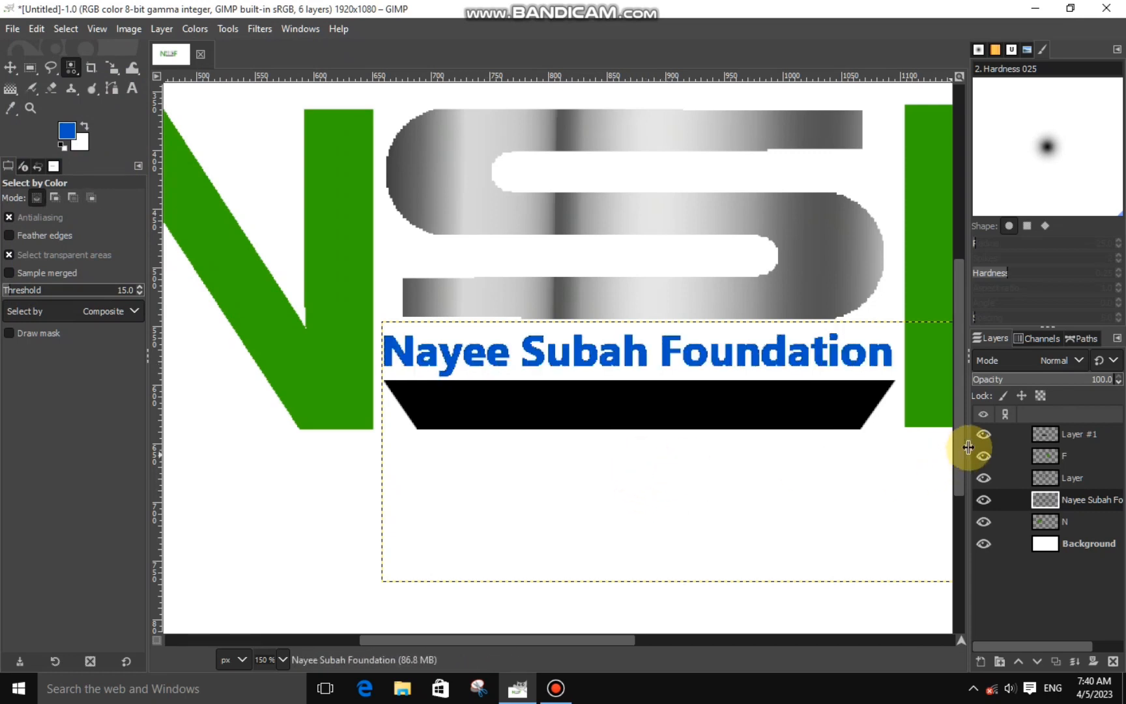
- Select the black tapered bar by color on its layer, apply the custom silver gradient horizontally across it, and deselect
left_click(1038, 478)
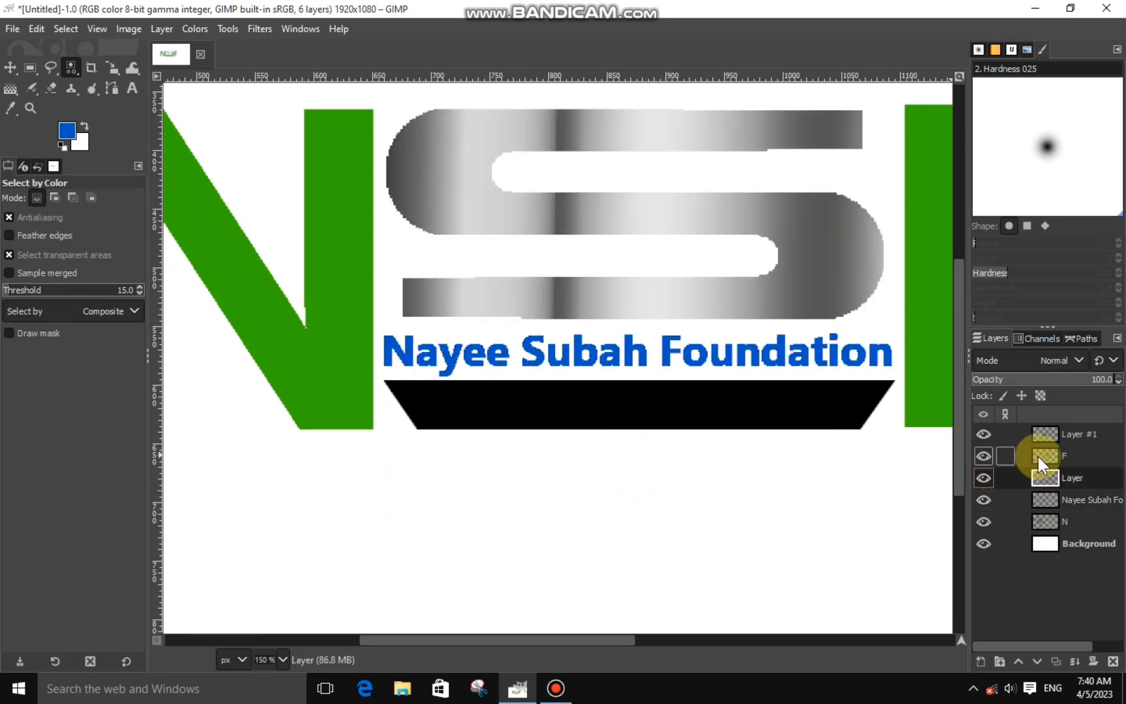
left_click(1036, 436)
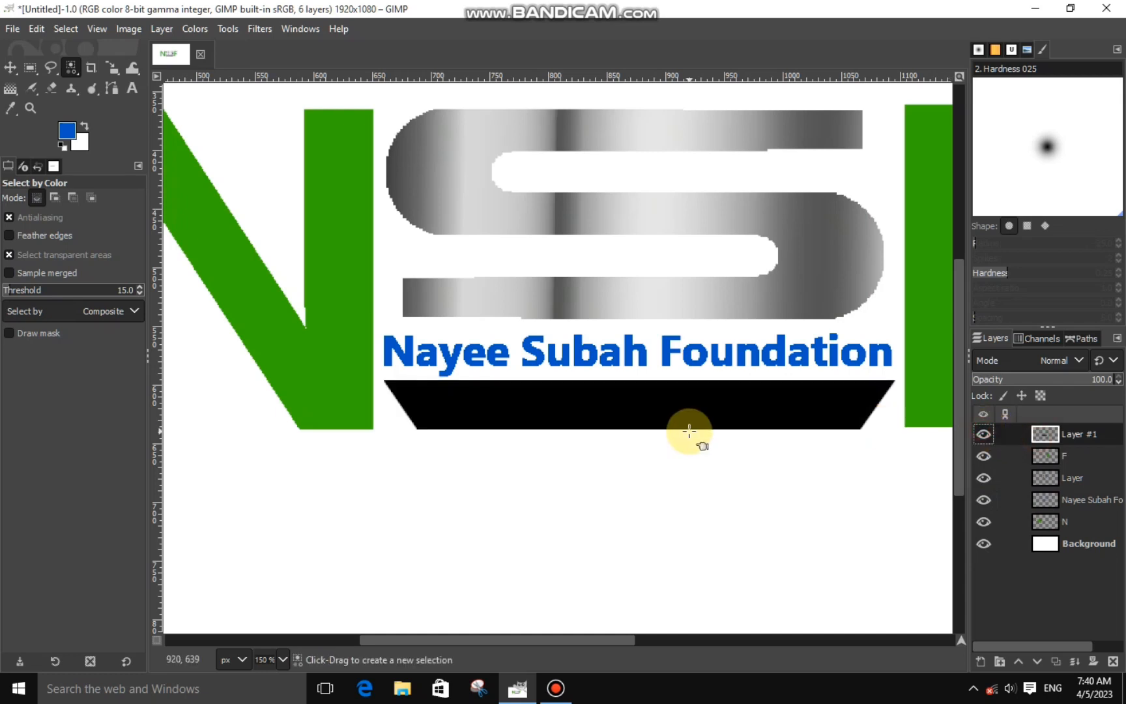
left_click(454, 390)
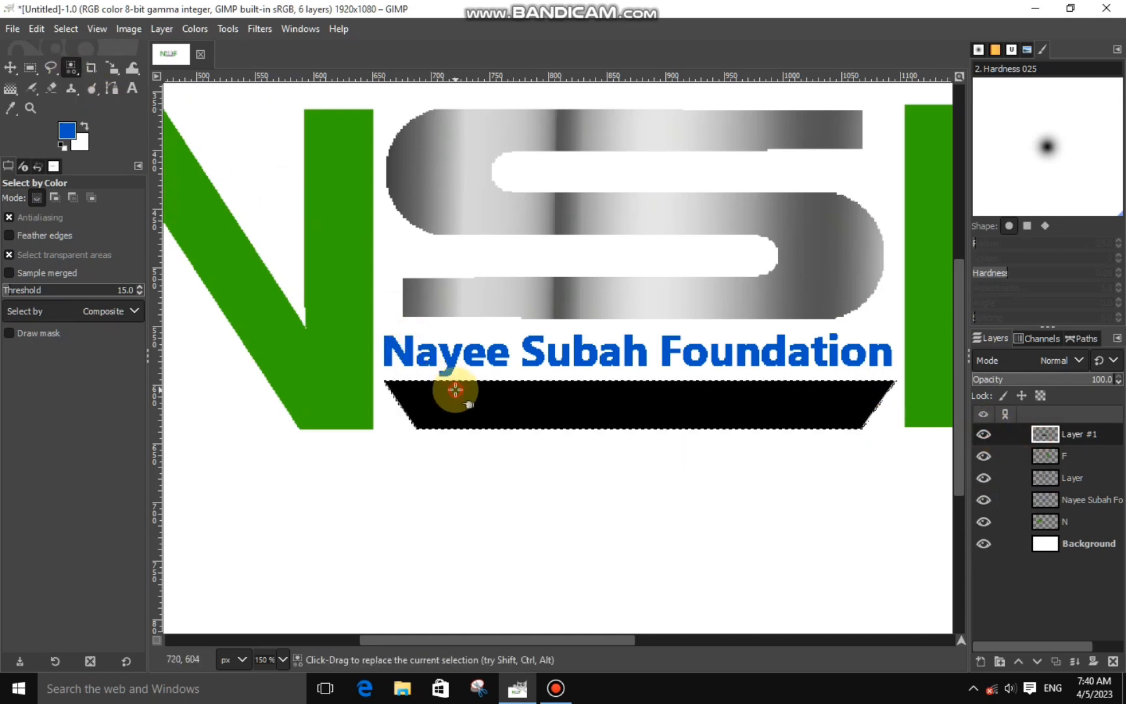
left_click(10, 88)
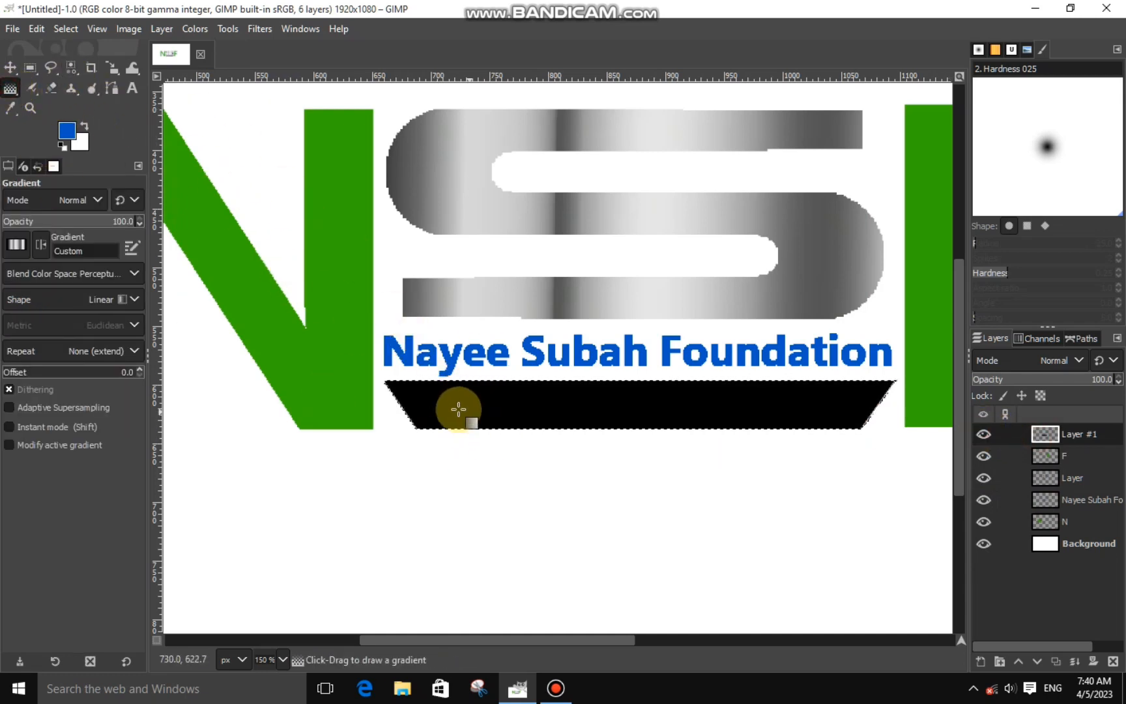
left_click_drag(458, 410, 323, 398)
left_click(11, 67)
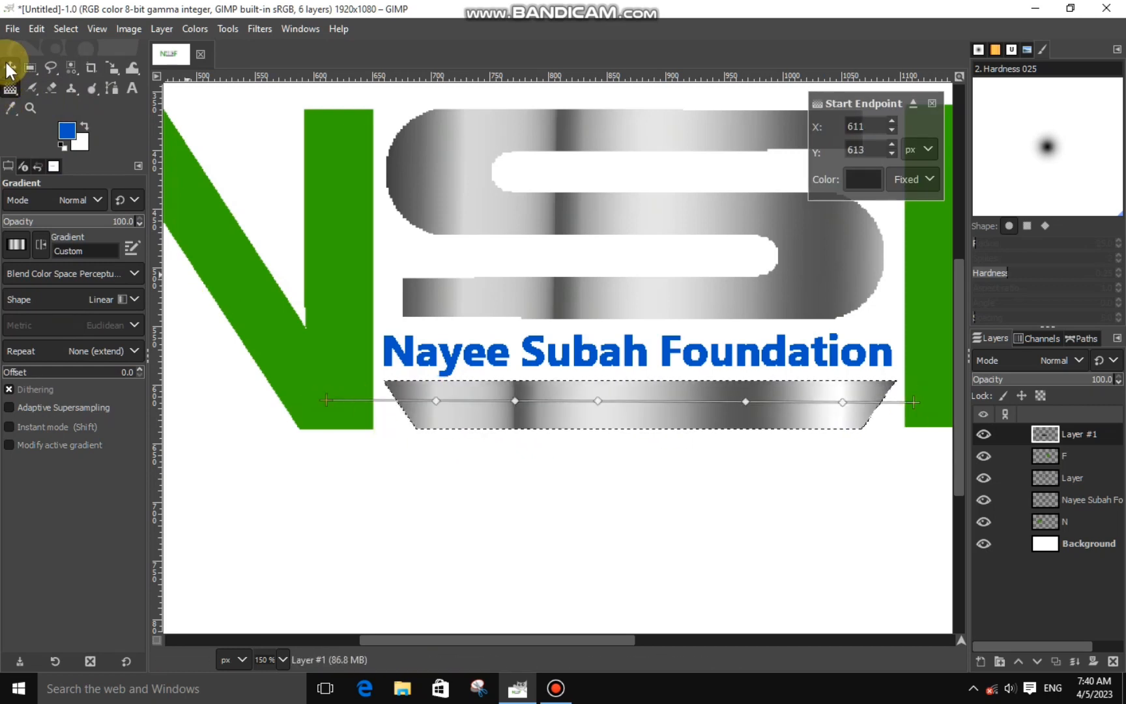
key("ctrl+shift+a")
- Merge the bar, F, S and foundation name layers down one after another into the N layer
key("minus")
key("minus")
key("minus")
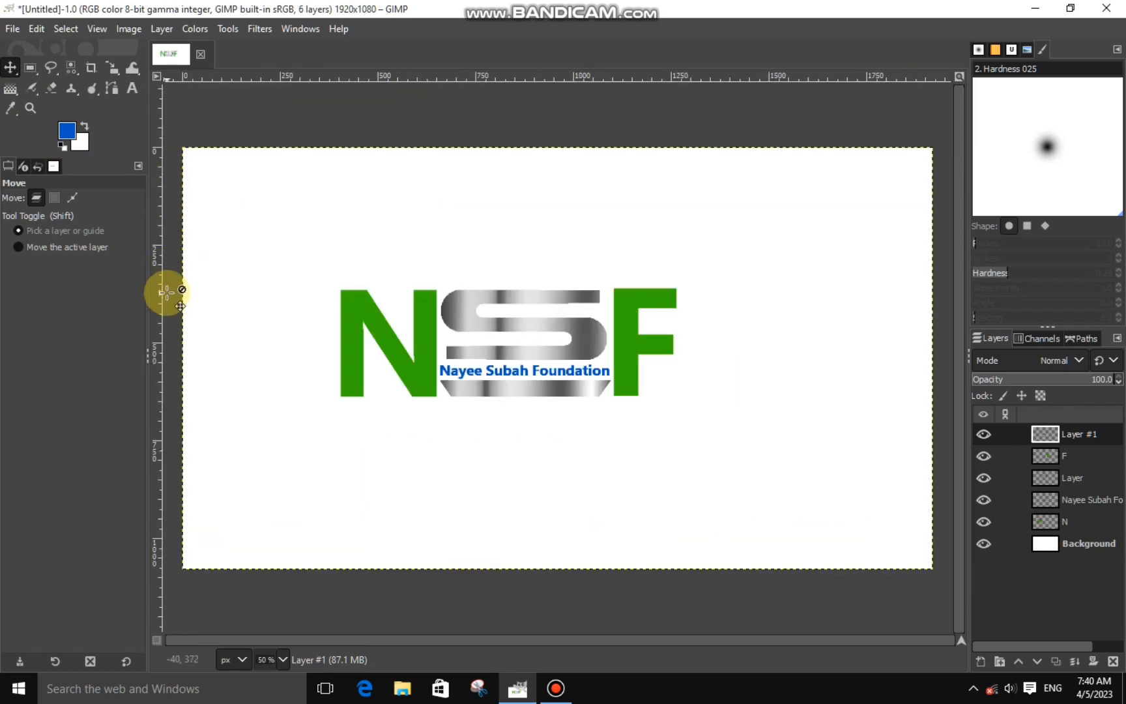
right_click(1069, 434)
left_click(985, 209)
right_click(1053, 433)
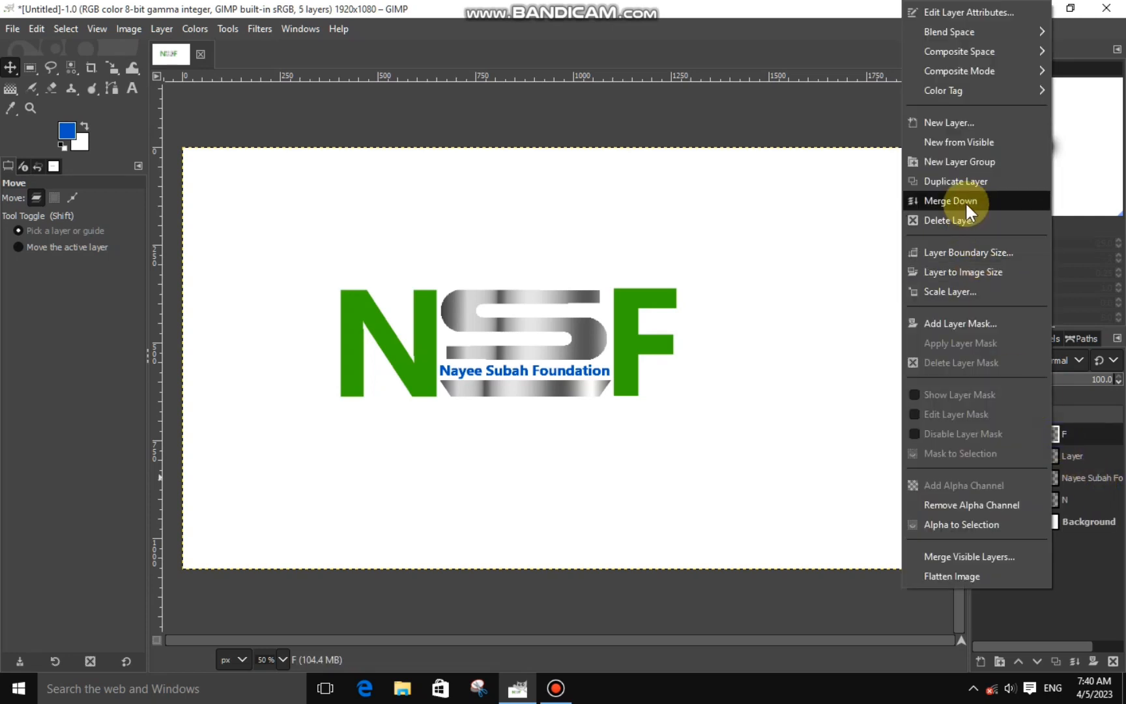
left_click(966, 201)
right_click(1051, 428)
left_click(976, 196)
right_click(1050, 428)
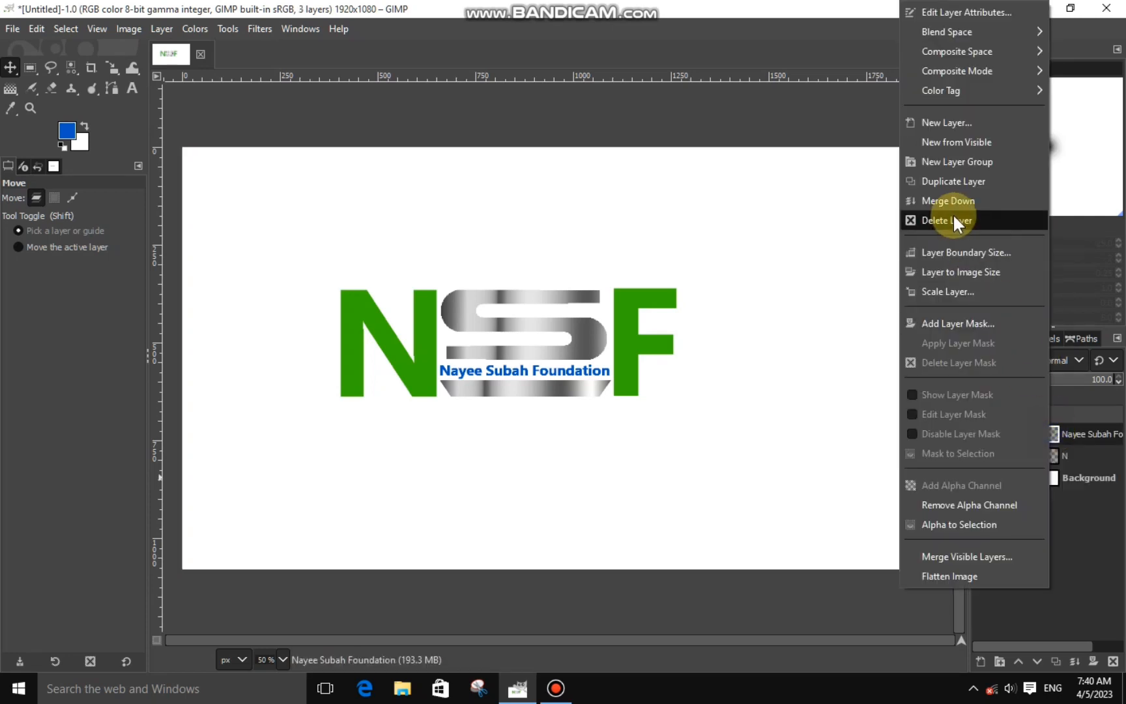
left_click(952, 206)
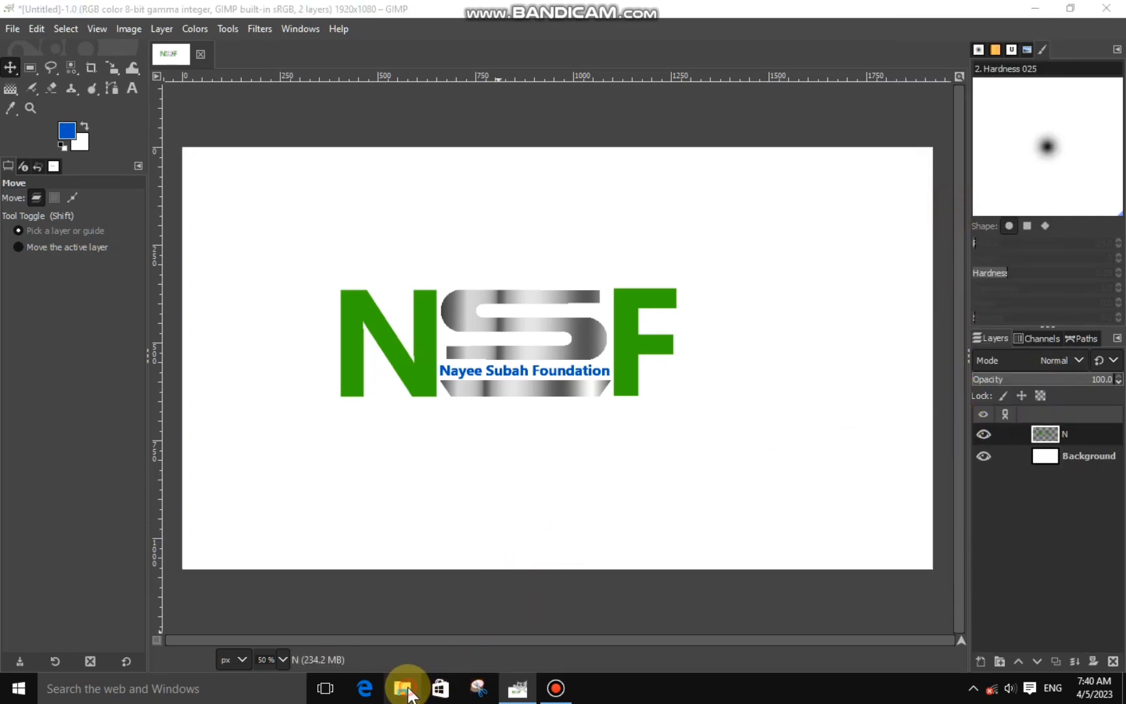
- Switch to File Explorer, open LOGO BACKGROUND under d drive ata on drive D, and add the dark podium image to the GIMP canvas
left_click(402, 685)
left_click(94, 432)
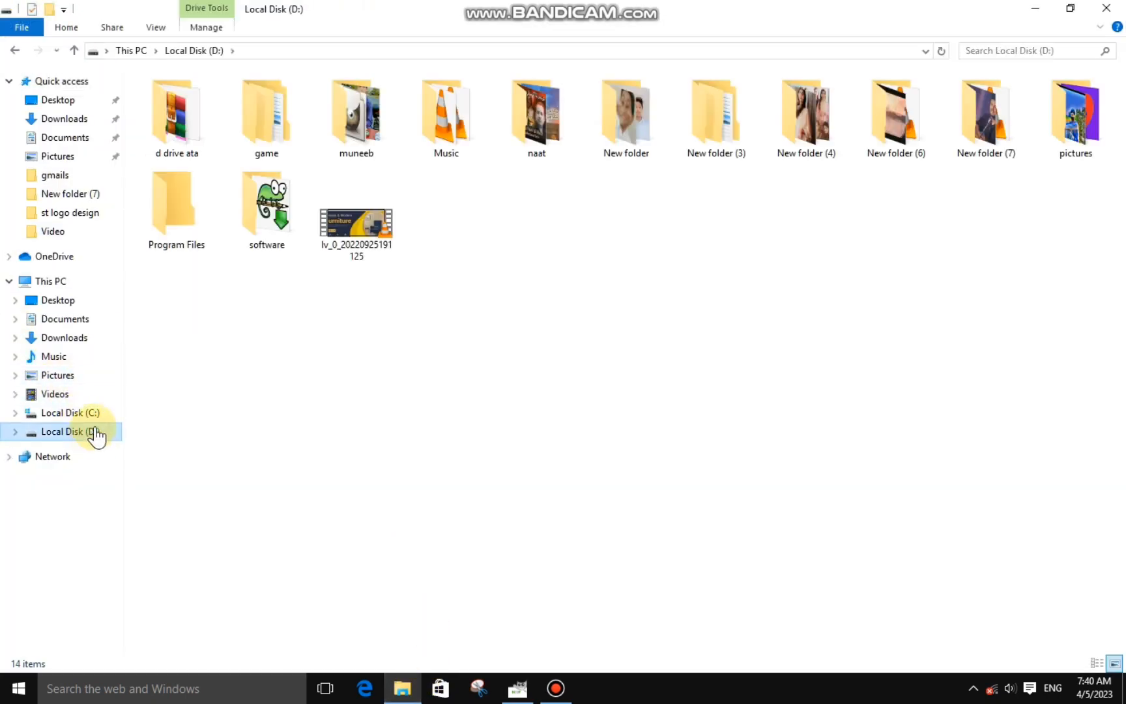
double_click(176, 114)
double_click(321, 139)
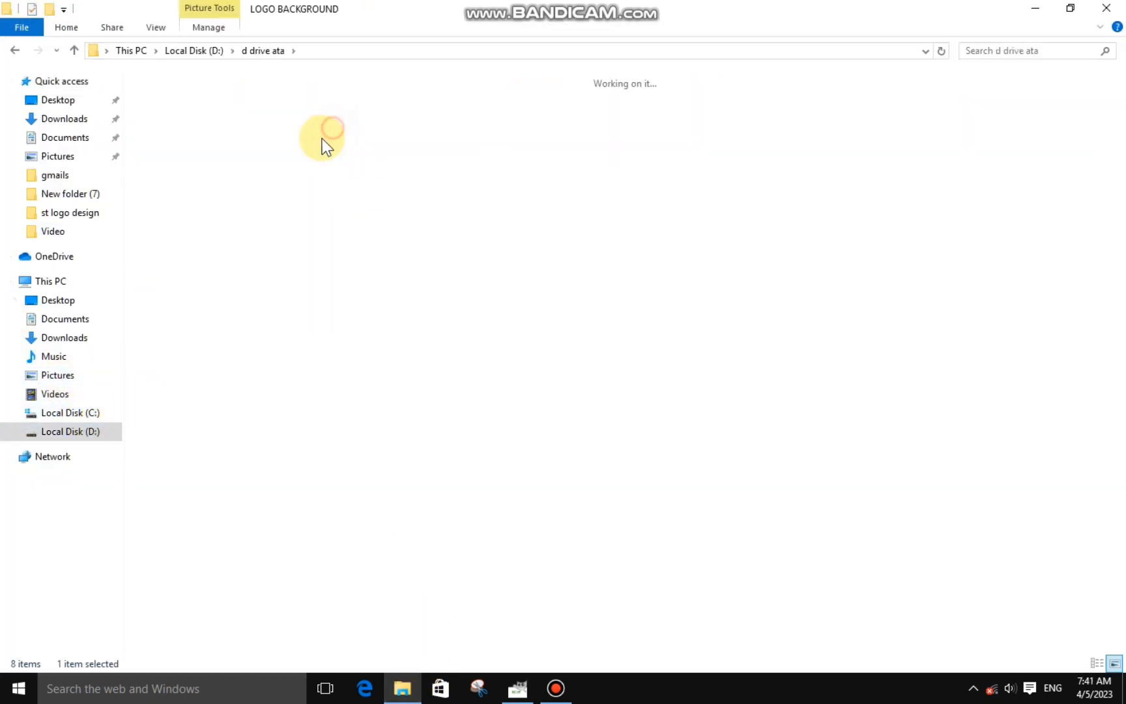
left_click_drag(279, 239, 489, 524)
- Scale the podium image to 1960 × 1307 px so it covers the canvas, and move its layer below the N layer
left_click(112, 68)
left_click(301, 289)
left_click_drag(301, 290, 176, 97)
left_click_drag(391, 352, 555, 325)
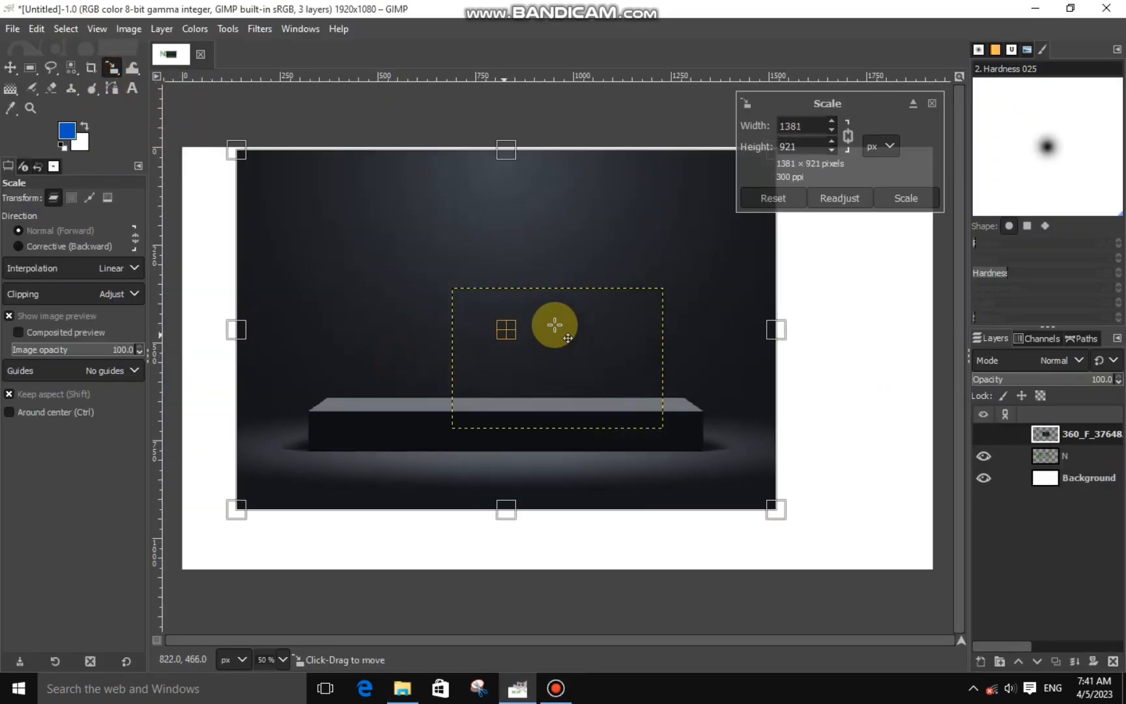
left_click_drag(330, 328, 177, 341)
left_click_drag(789, 356, 956, 350)
left_click_drag(565, 322, 571, 338)
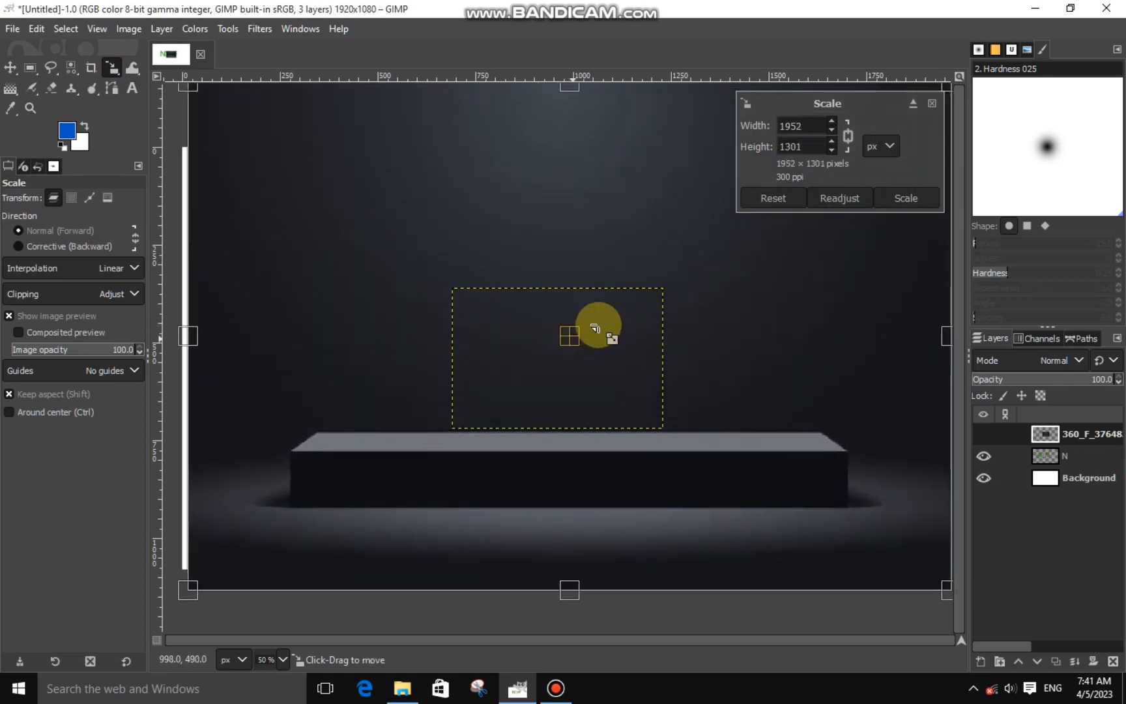
left_click_drag(221, 355, 189, 344)
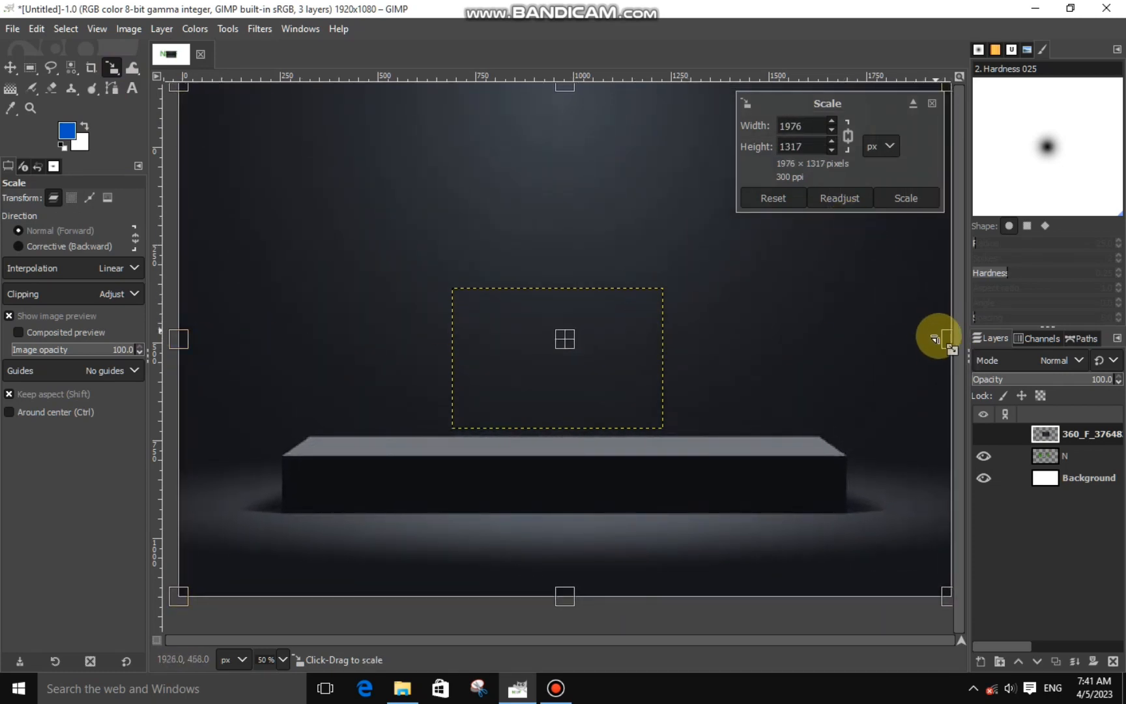
left_click_drag(935, 334, 933, 340)
left_click(899, 199)
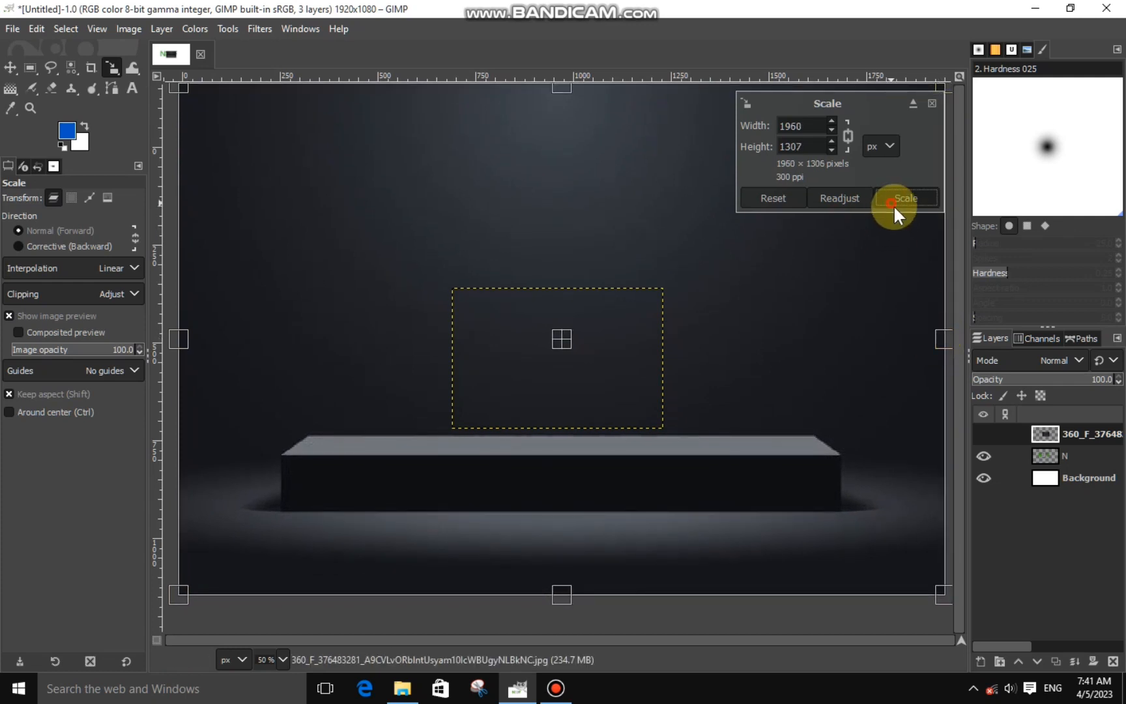
left_click_drag(1050, 436, 1058, 458)
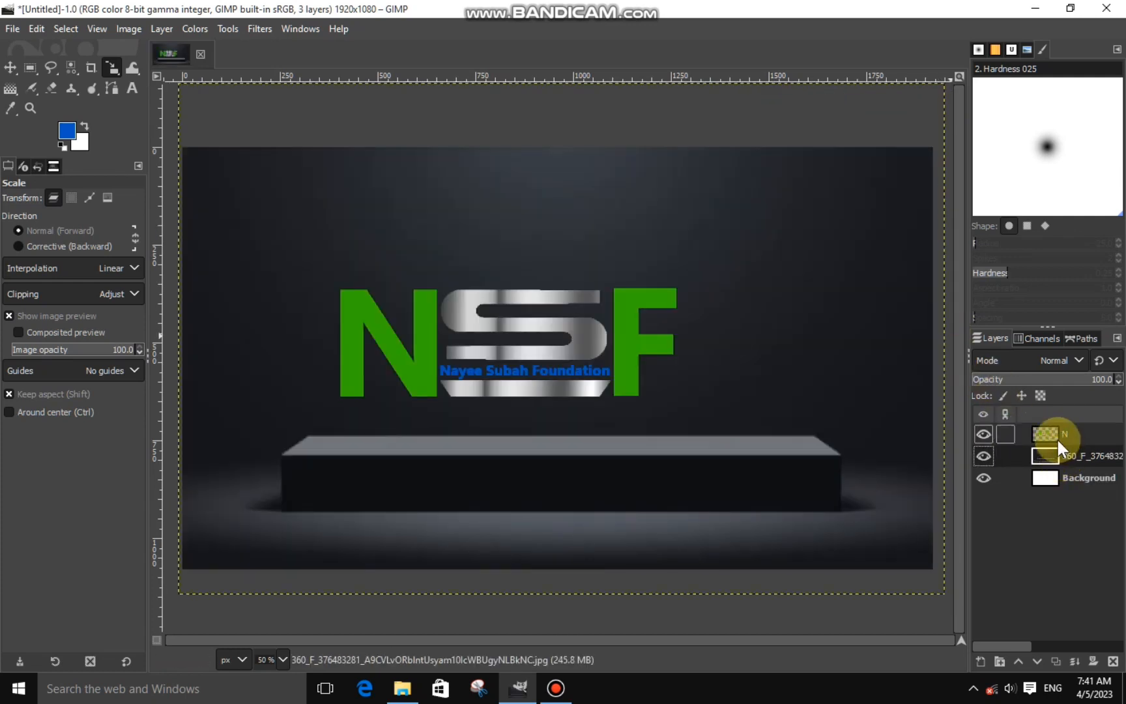
- Shift the merged logo on the N layer sideways to center it above the podium, keeping its size
left_click(1056, 435)
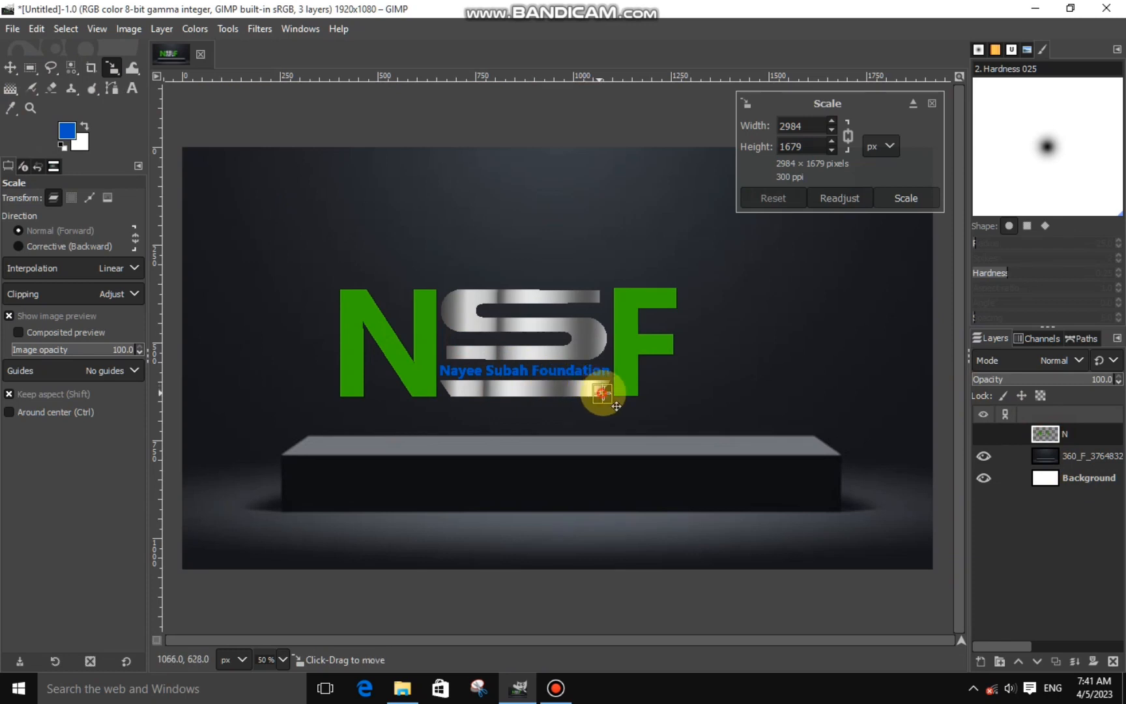
left_click_drag(600, 393, 645, 392)
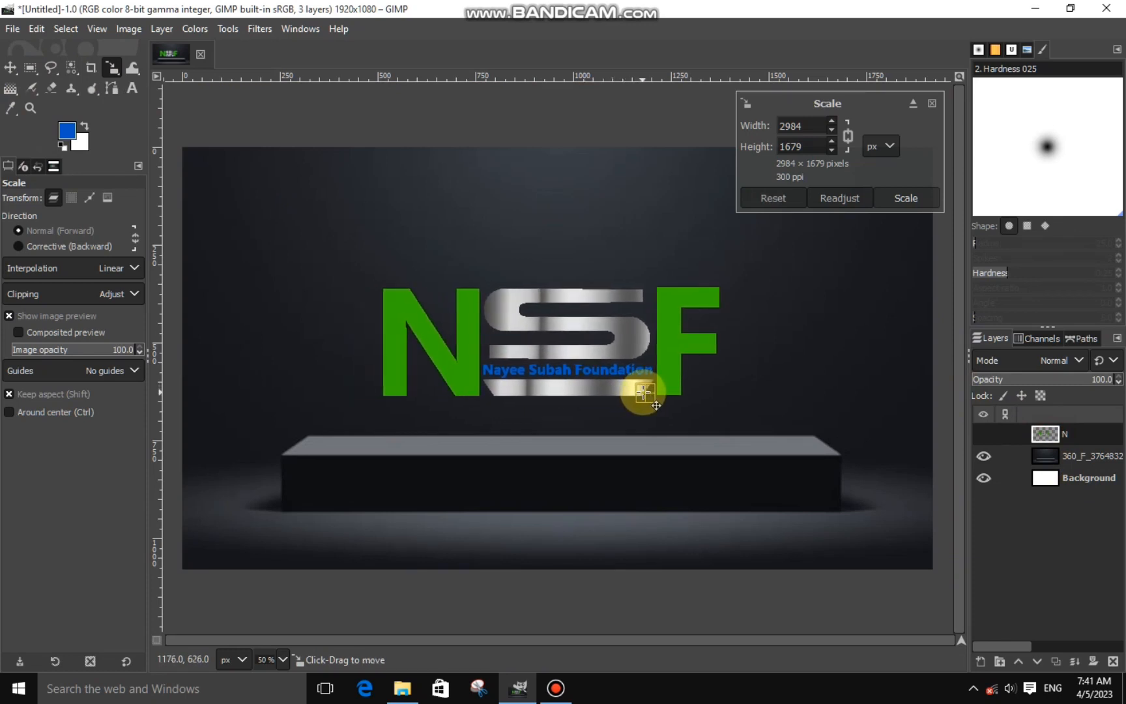
left_click(891, 211)
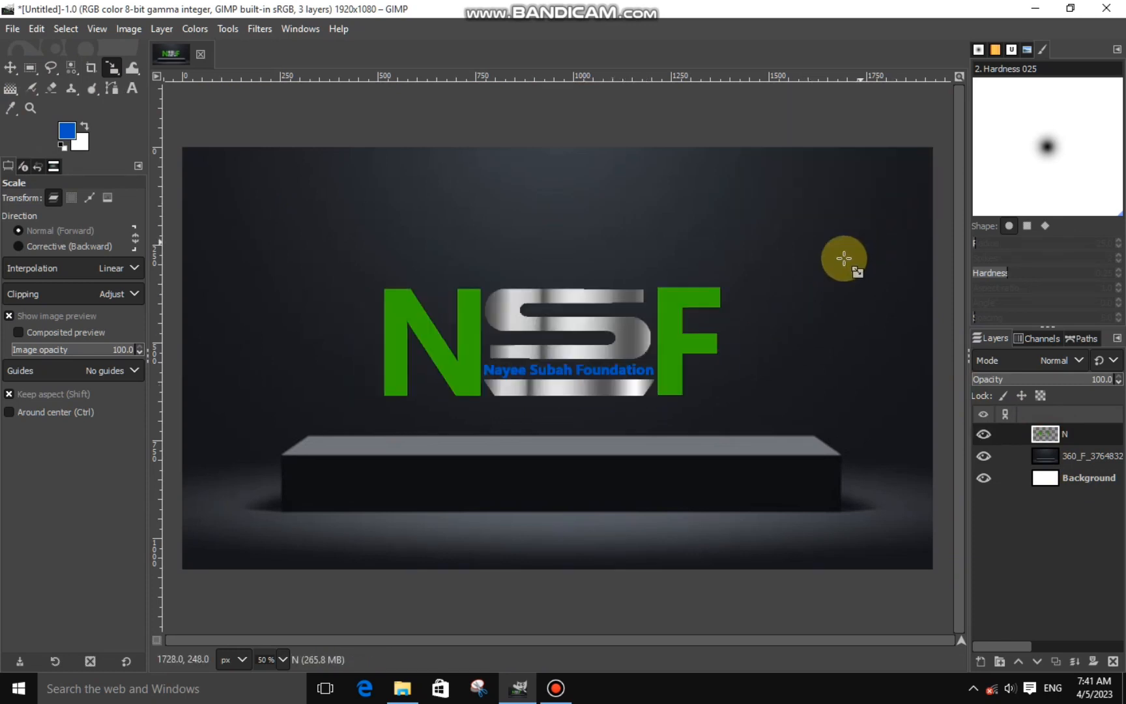
- Apply a Drop Shadow to the logo layer with unlinked offsets, X at 1.290 and opacity at 1.233
left_click(261, 30)
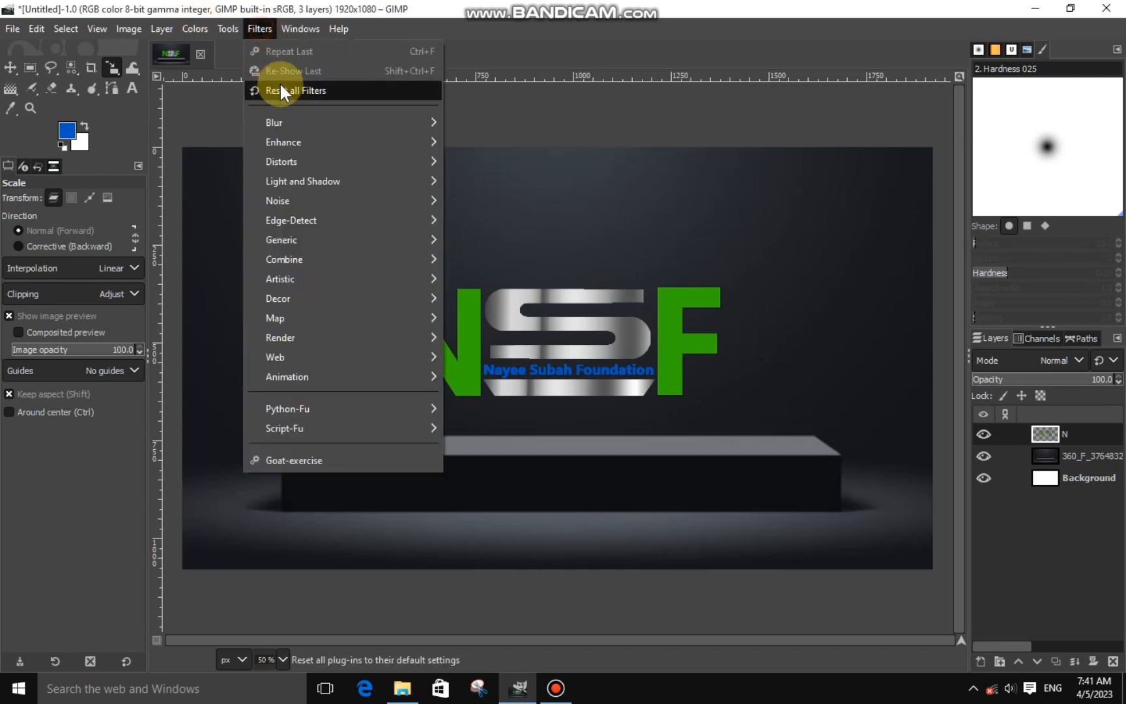
mouse_move(294, 180)
left_click(483, 311)
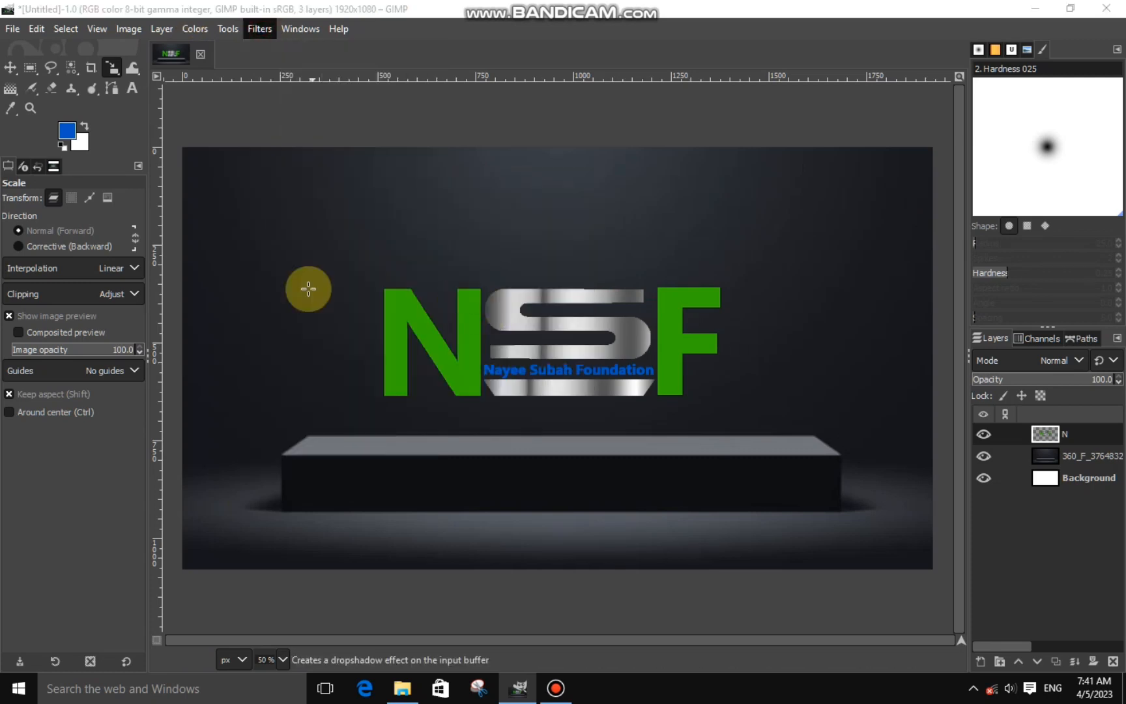
left_click_drag(232, 229, 236, 228)
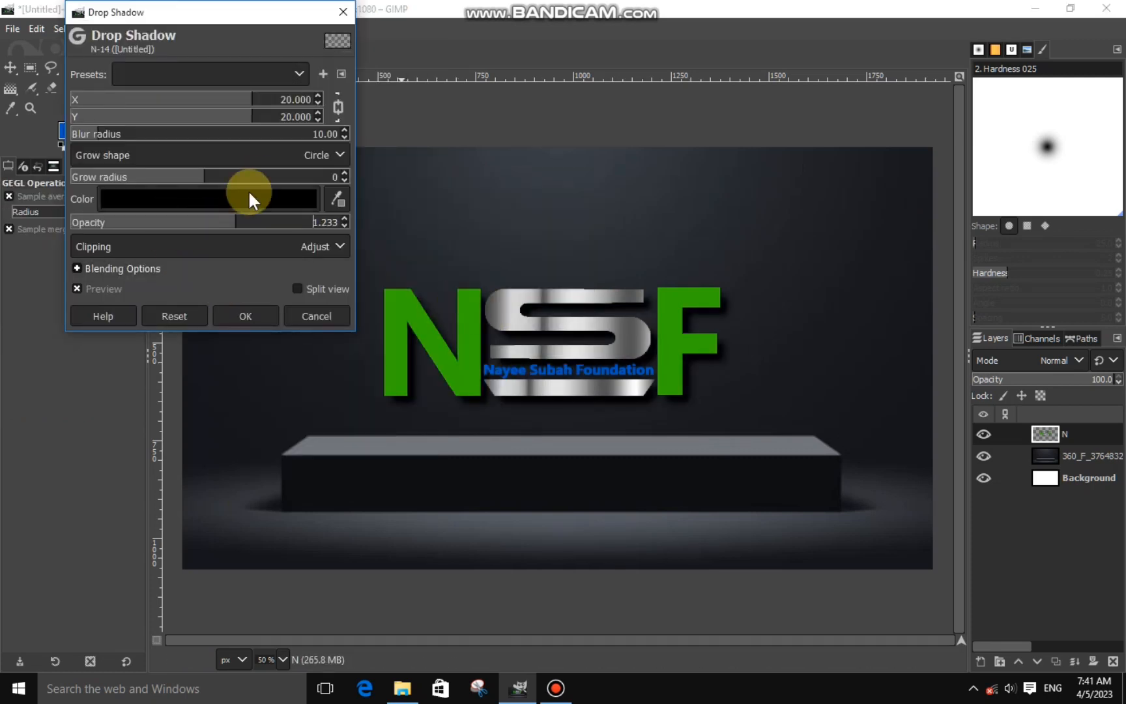
left_click(336, 107)
left_click_drag(221, 97, 195, 102)
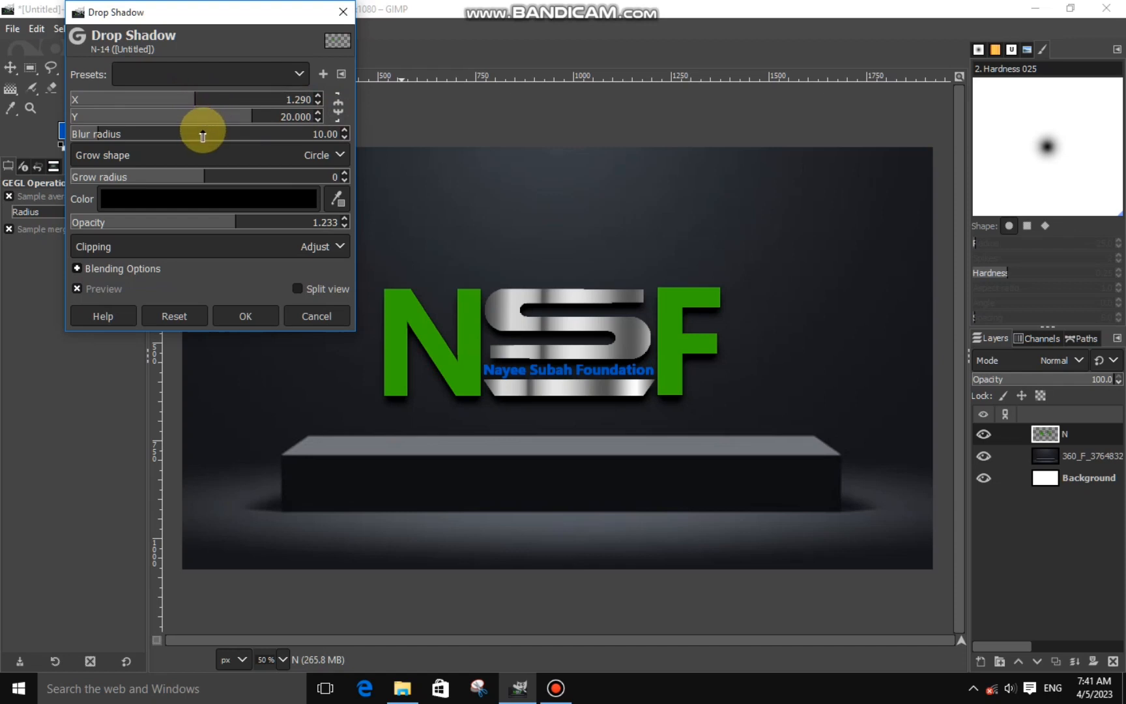
left_click(236, 315)
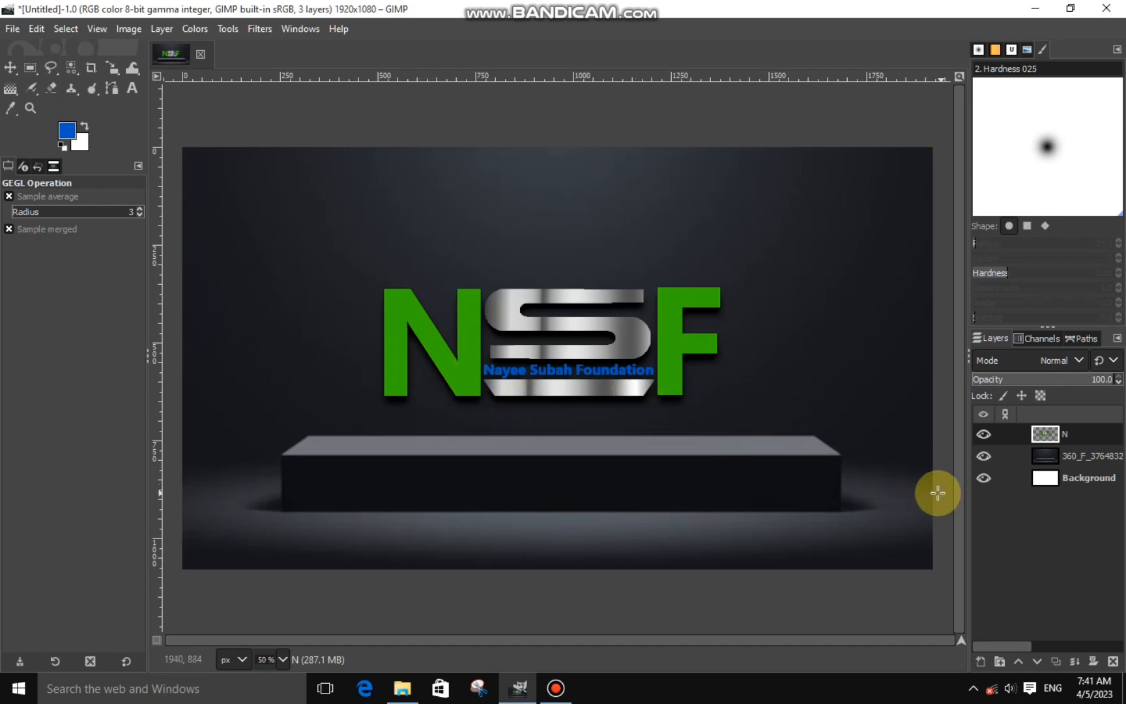
- Switch to File Explorer and add the white-gray abstract grunge texture from LOGO BACKGROUND to the GIMP canvas
left_click(404, 687)
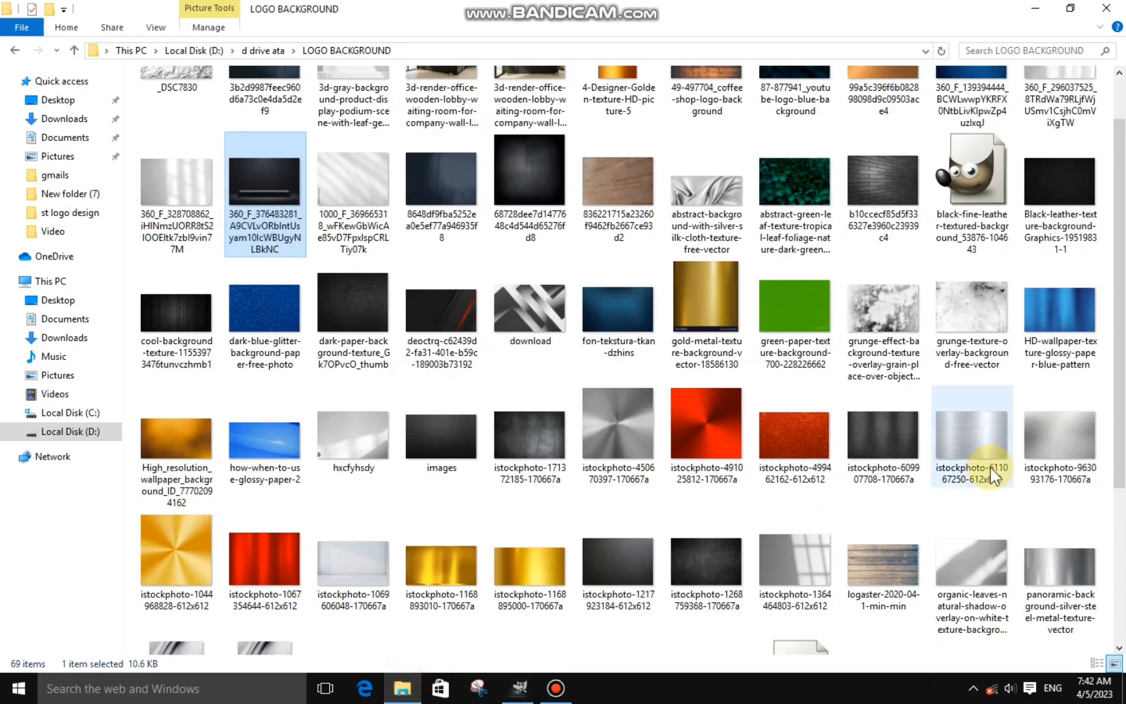
left_click_drag(1121, 460, 1118, 503)
left_click_drag(1060, 531, 416, 321)
- Scale the grunge texture to 1015 × 677 px and center it over the whole logo
left_click(112, 69)
left_click_drag(749, 507, 510, 415)
left_click_drag(649, 447, 563, 351)
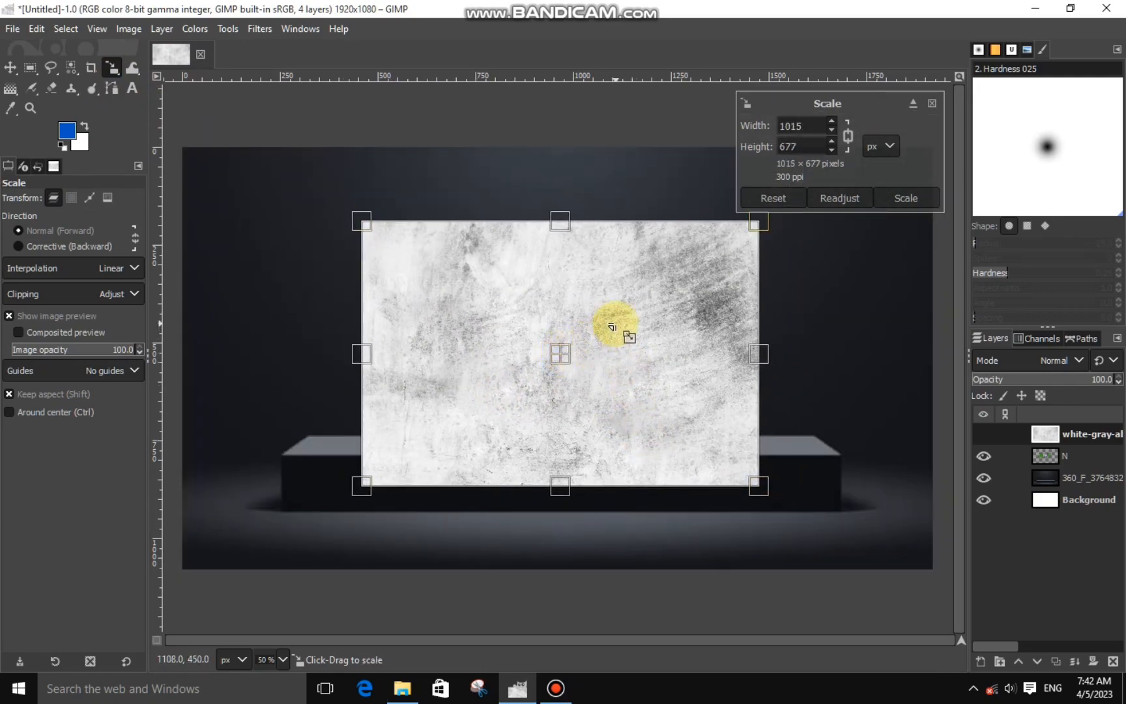
left_click(897, 199)
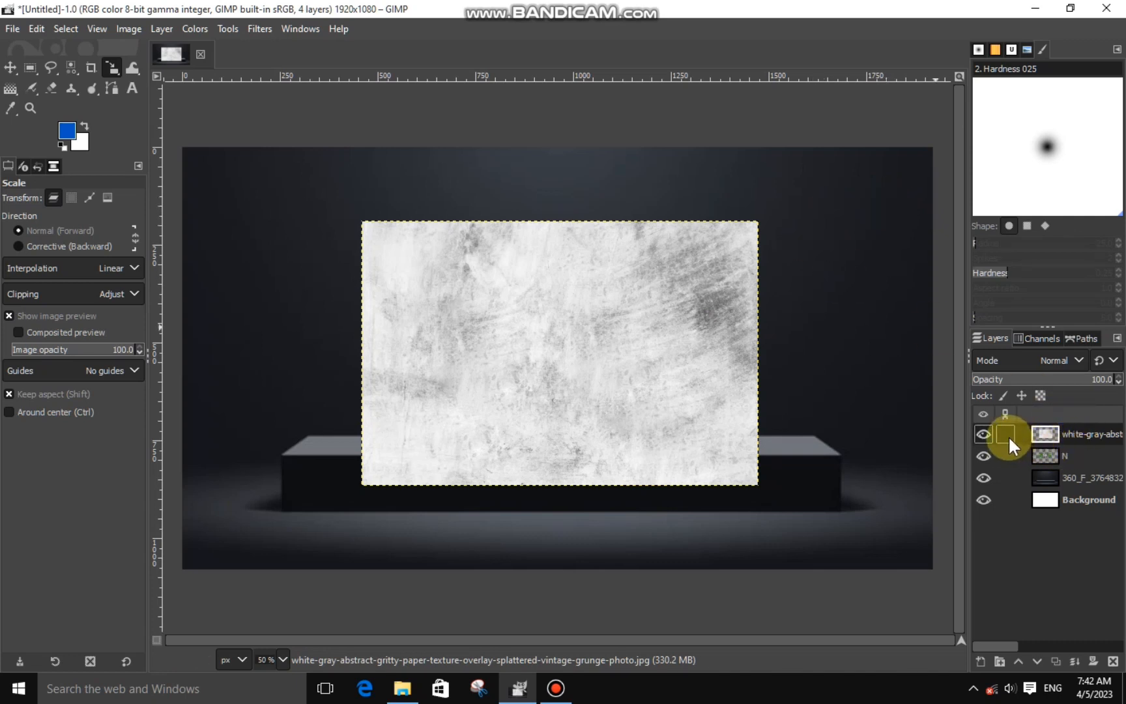
- Create a selection from the N layer's alpha channel and make the grunge texture layer active
right_click(1050, 437)
left_click(1058, 440)
right_click(1049, 457)
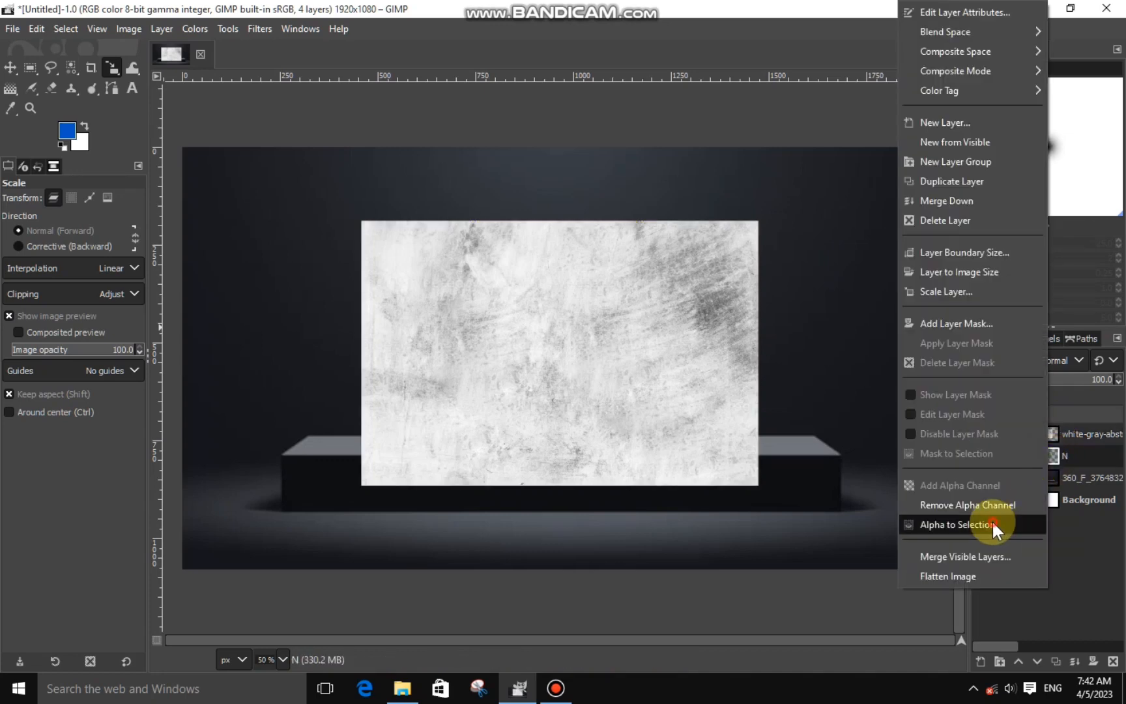
left_click(991, 522)
left_click(1037, 428)
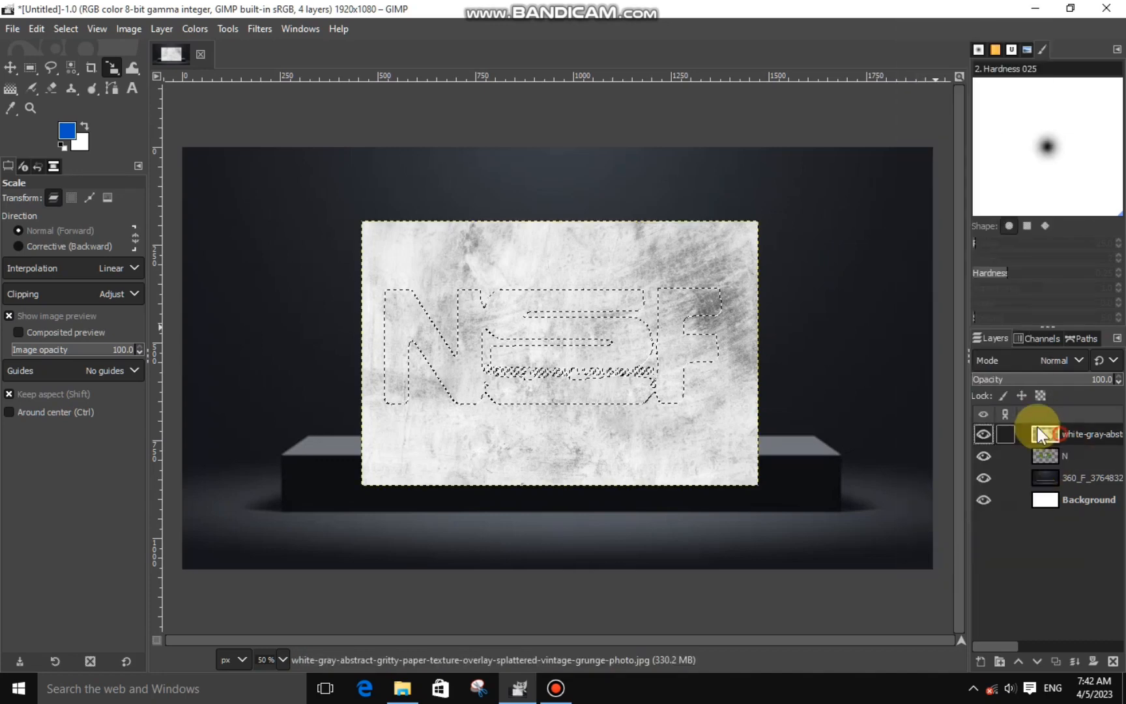
- Invert the selection and cut away the grunge texture outside the logo letters
left_click(64, 29)
left_click(88, 92)
right_click(501, 303)
mouse_move(538, 345)
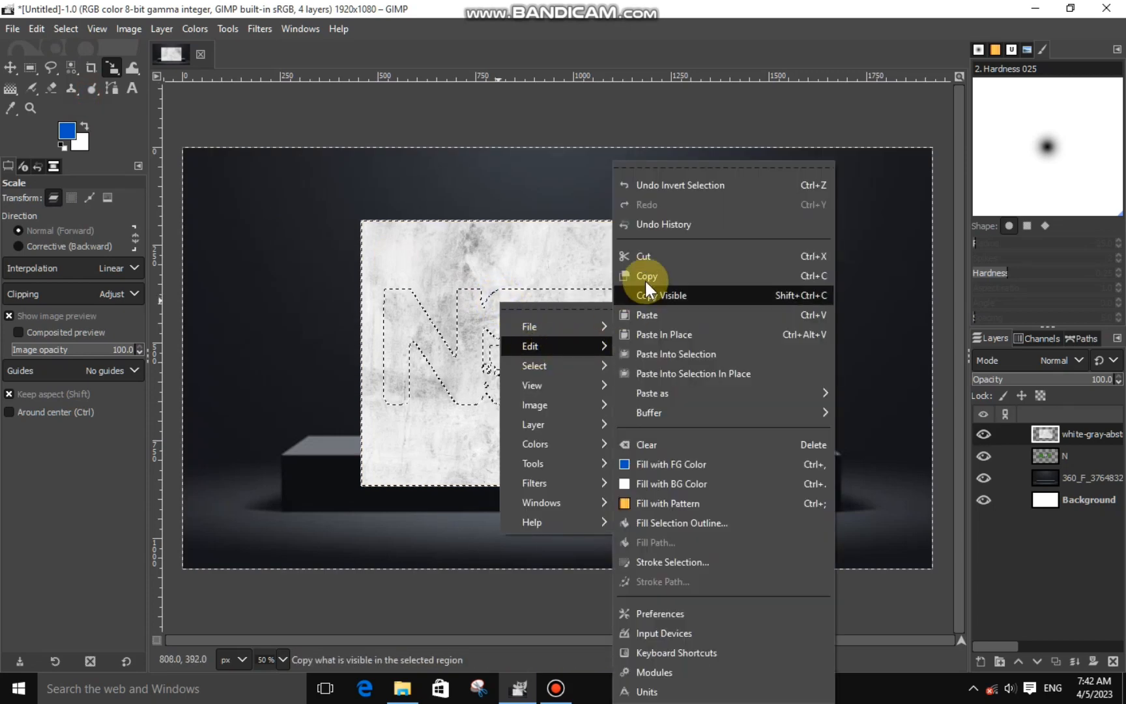
left_click(648, 261)
- Set the grunge texture layer's blend mode to Overlay, clear the selection, and merge the texture down into the N layer
left_click(1058, 359)
left_click(984, 334)
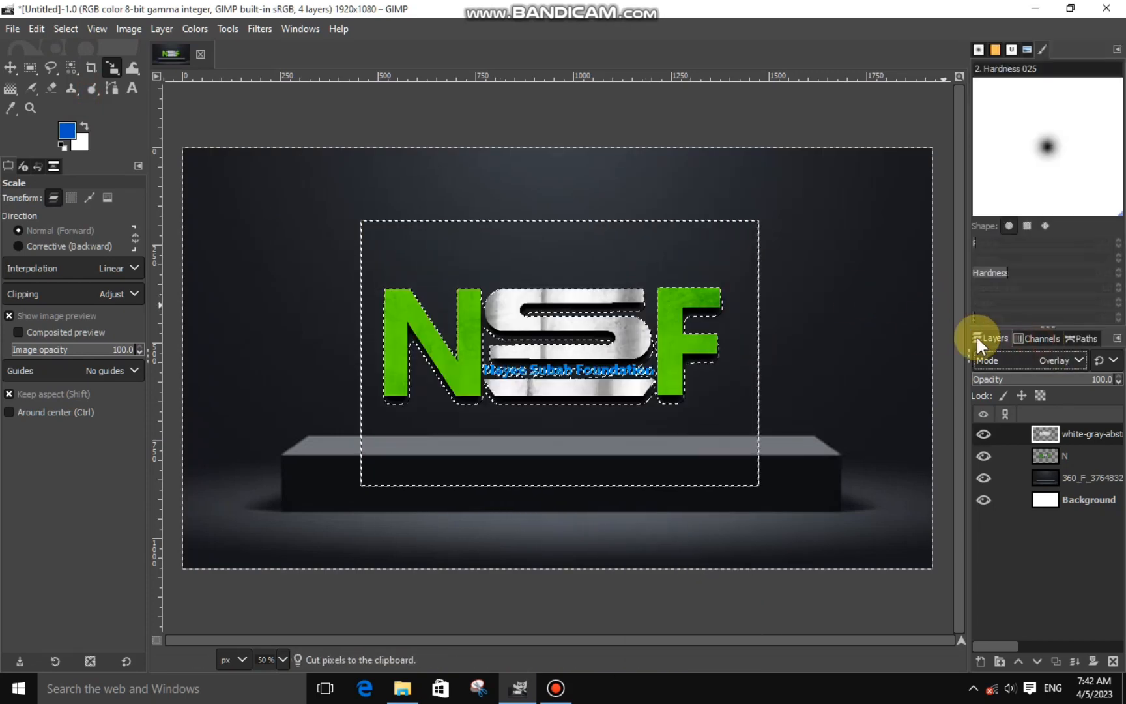
key("shift+ctrl+a")
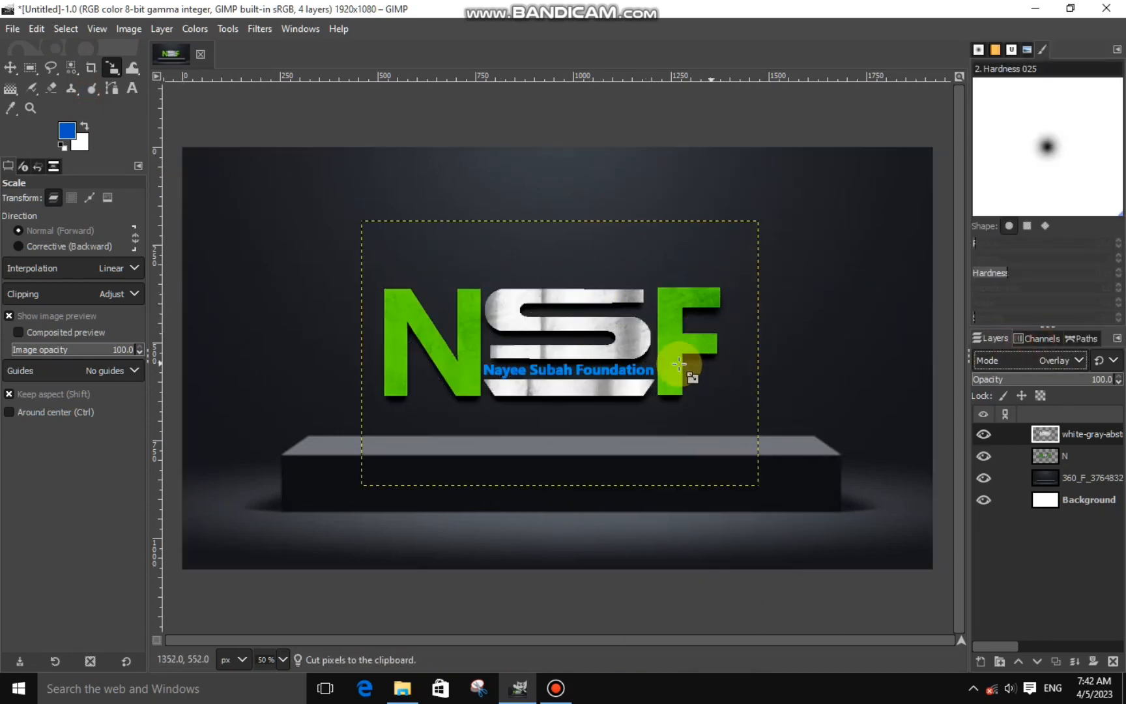
left_click(1073, 658)
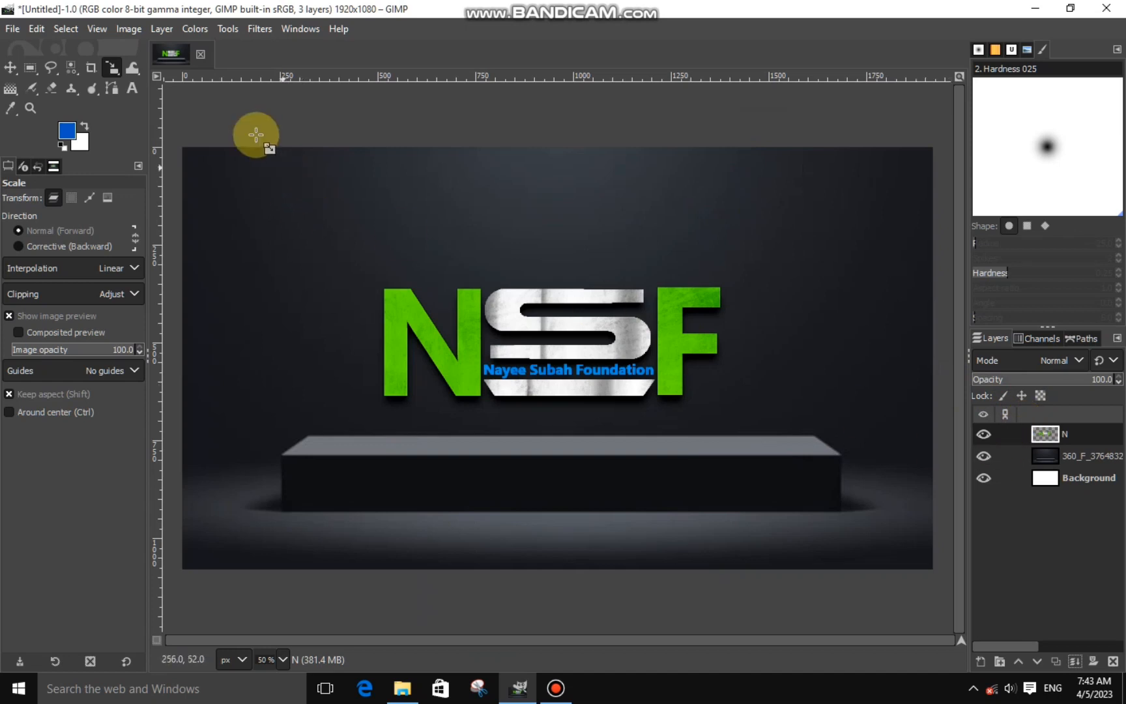
- Darken the N logo layer with an Exposure adjustment of -2.326
left_click(197, 29)
left_click(214, 148)
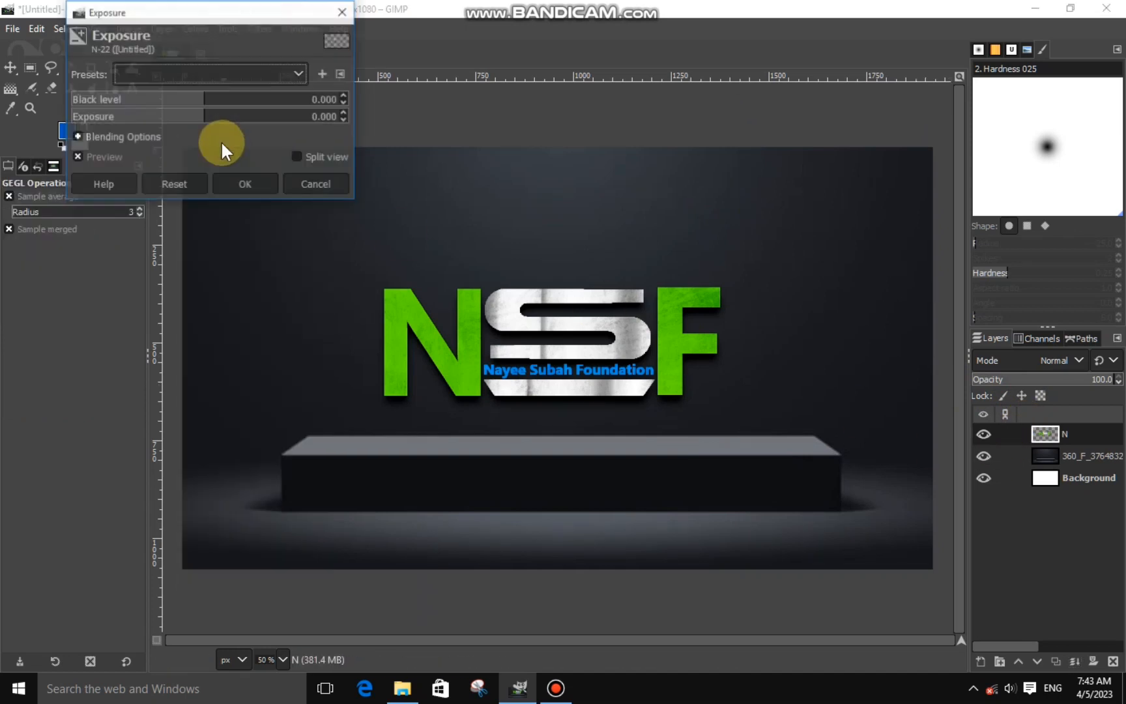
left_click(171, 117)
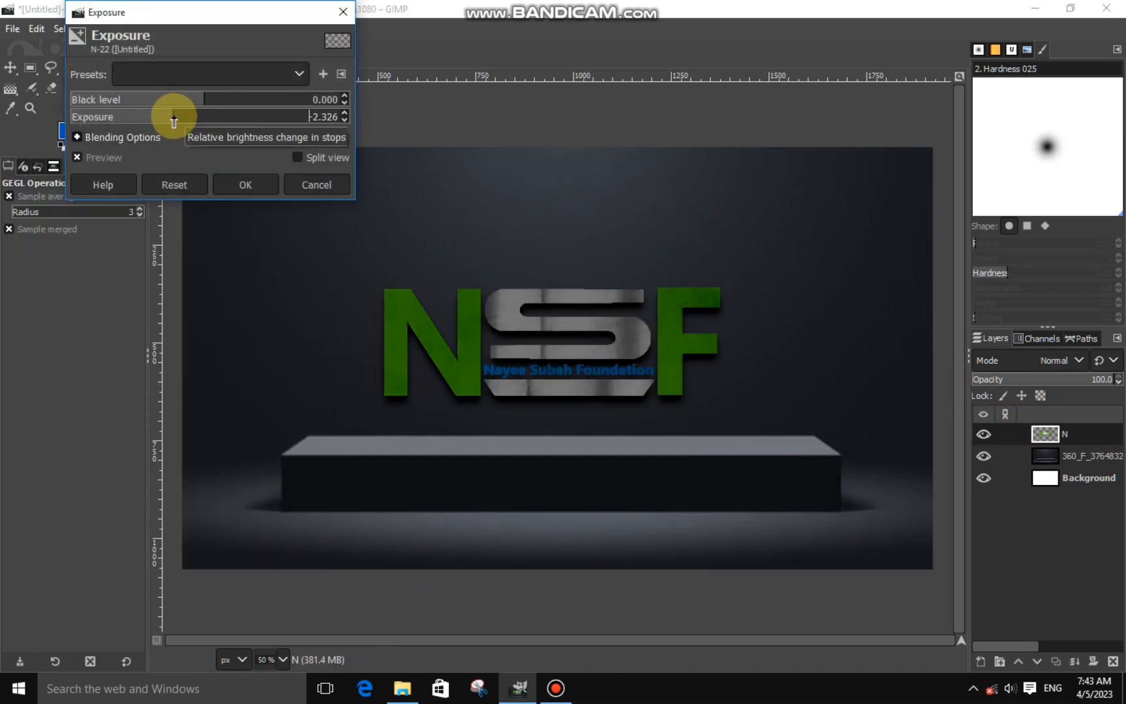
left_click(221, 186)
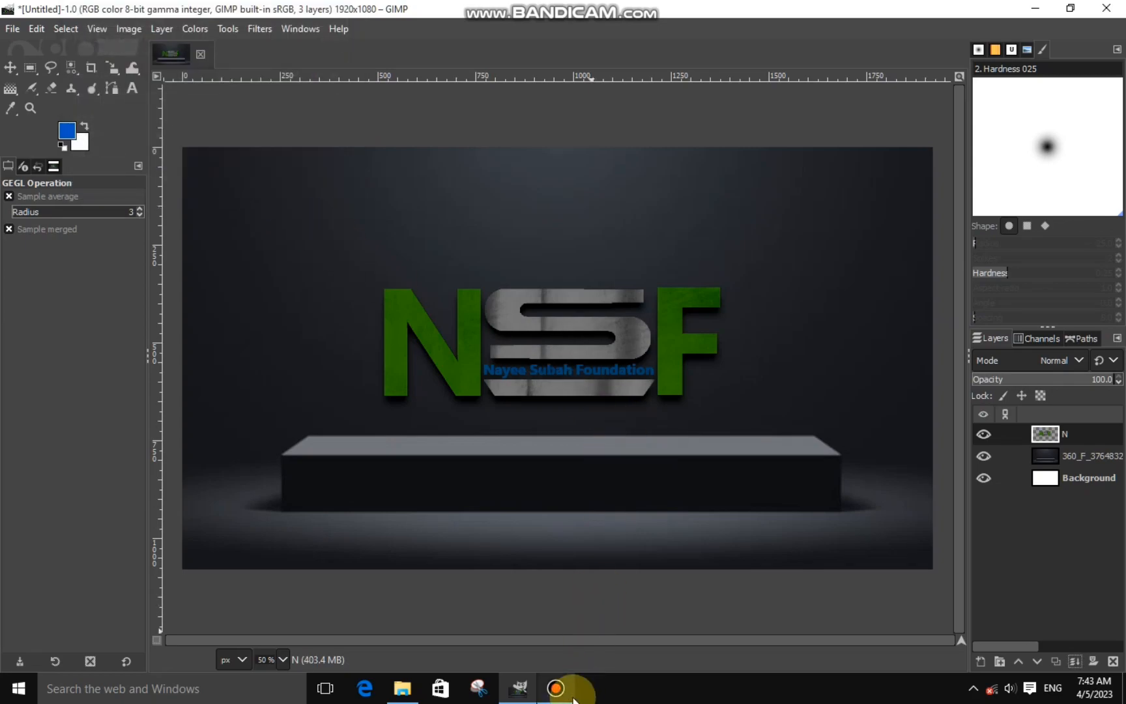